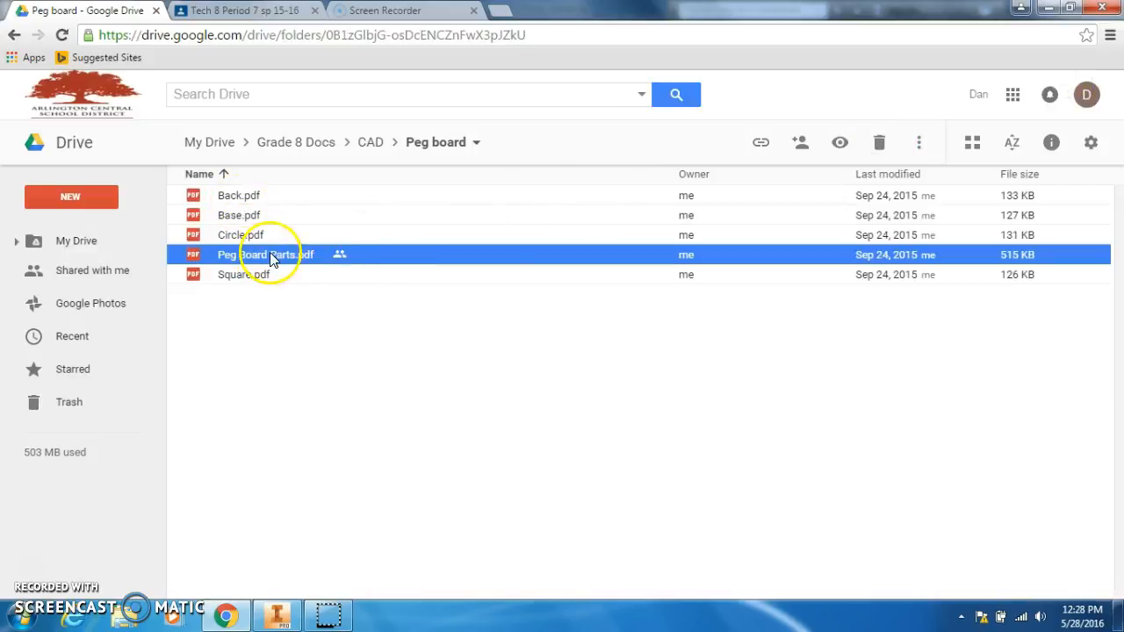
Step: Open Peg Board Parts.pdf from the Peg board folder and examine the dimensioned drawings of all its parts, ending at the square peg
{"action": "double_click", "coordinate": [272, 256]}
{"action": "scroll", "coordinate": [376, 214], "scroll_direction": "down", "scroll_amount": 10}
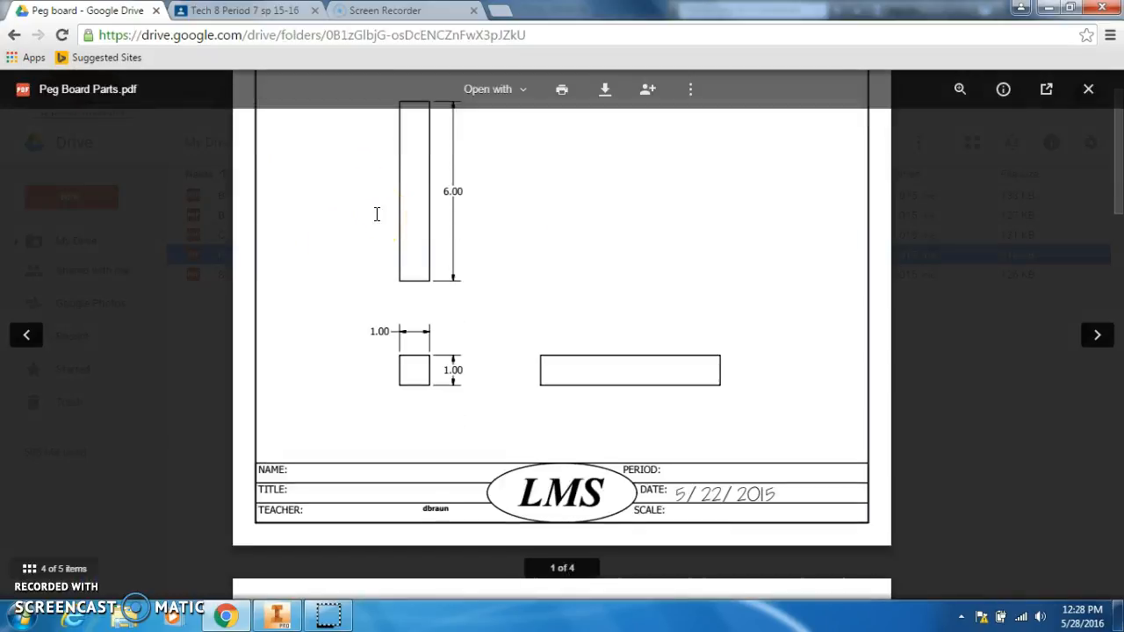
{"action": "scroll", "coordinate": [376, 214], "scroll_direction": "down", "scroll_amount": 5}
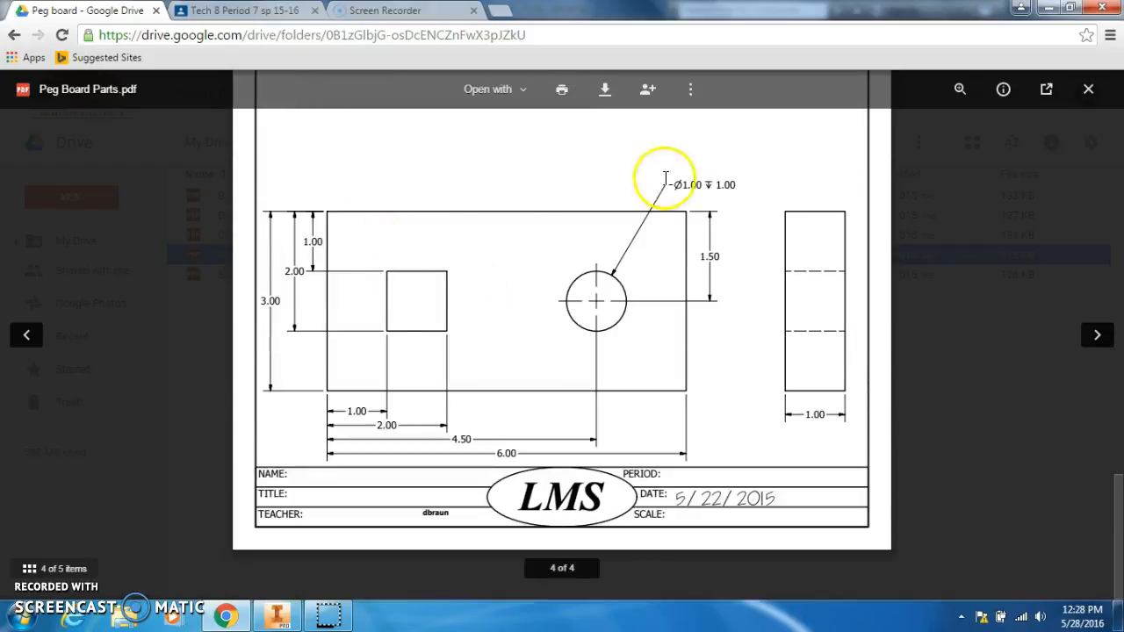
{"action": "scroll", "coordinate": [500, 303], "scroll_direction": "up", "scroll_amount": 10}
{"action": "scroll", "coordinate": [498, 304], "scroll_direction": "up", "scroll_amount": 5}
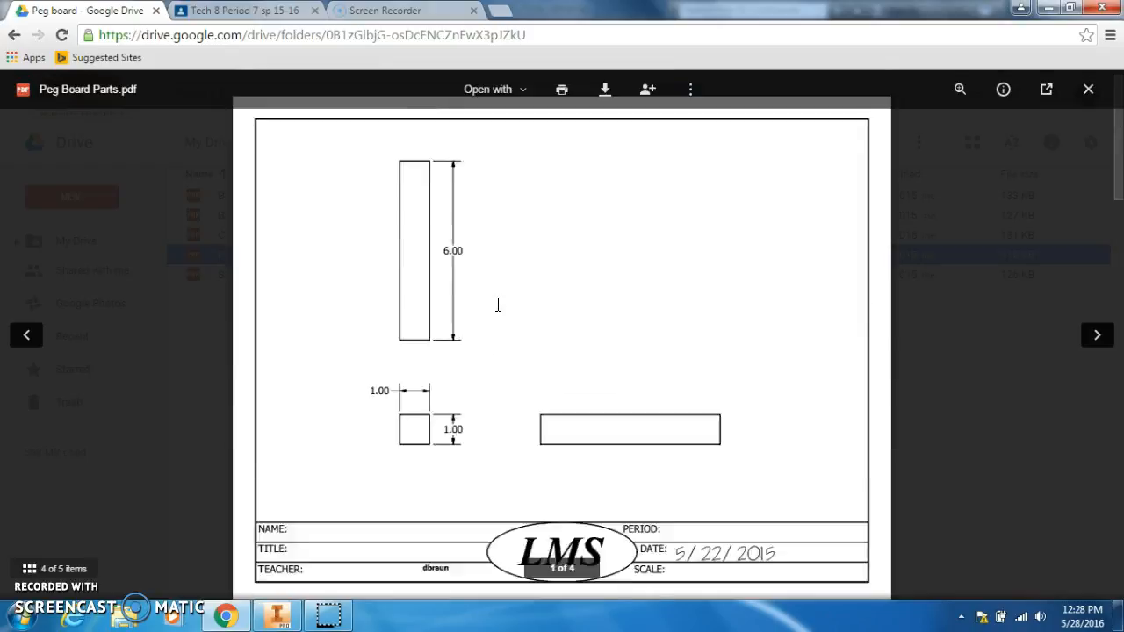
{"action": "scroll", "coordinate": [498, 304], "scroll_direction": "down", "scroll_amount": 15}
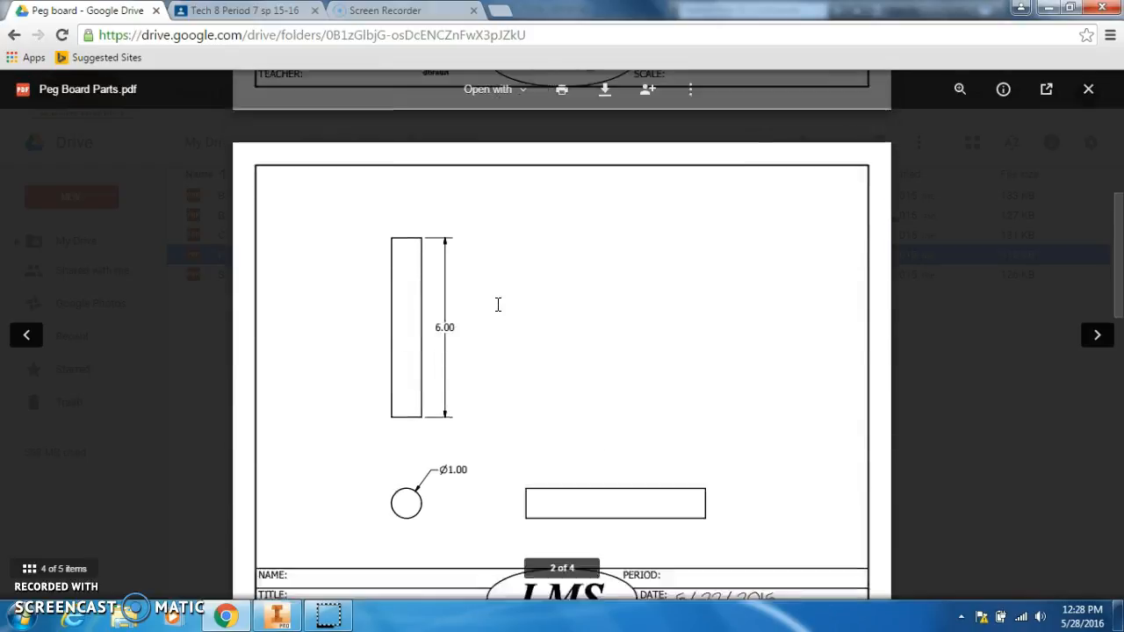
{"action": "scroll", "coordinate": [498, 304], "scroll_direction": "down", "scroll_amount": 1}
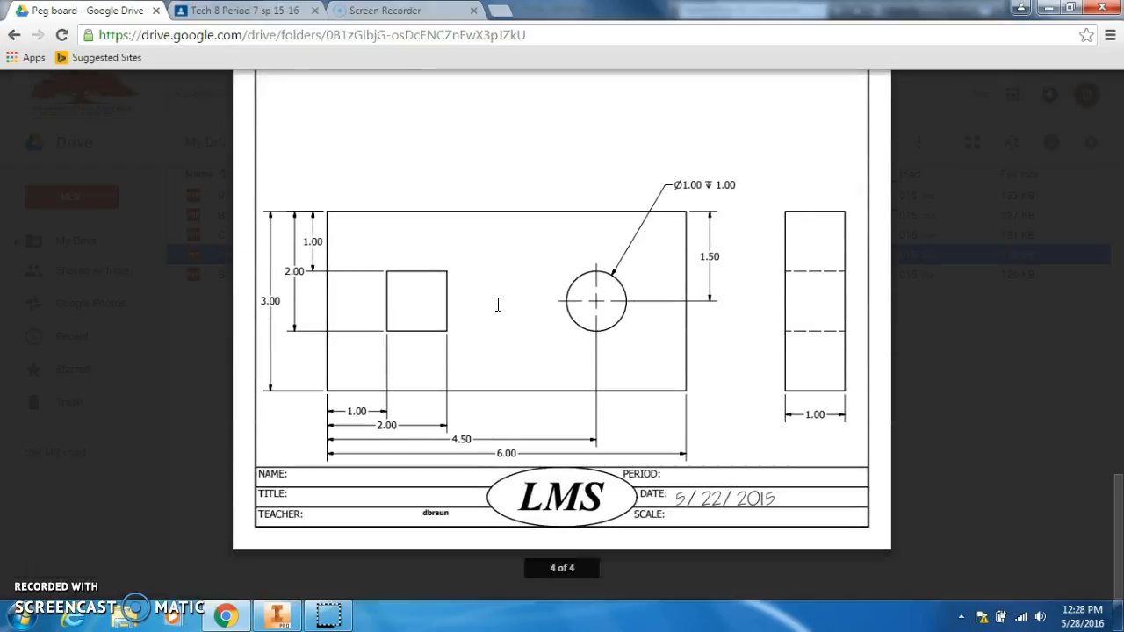
{"action": "scroll", "coordinate": [498, 303], "scroll_direction": "up", "scroll_amount": 15}
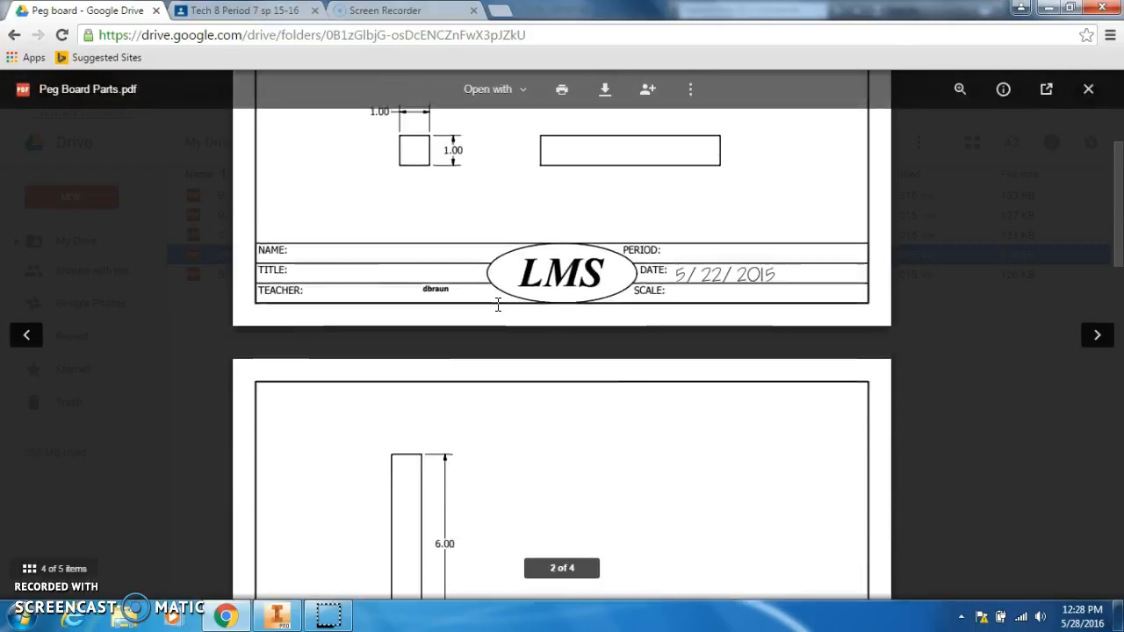
{"action": "scroll", "coordinate": [498, 304], "scroll_direction": "down", "scroll_amount": 15}
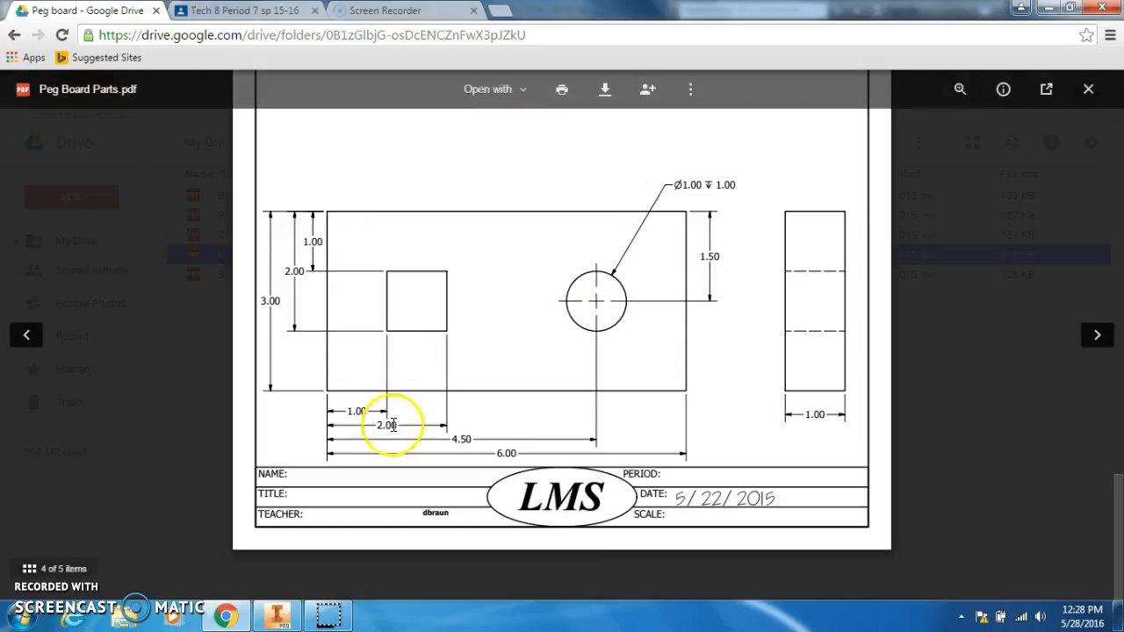
{"action": "scroll", "coordinate": [601, 381], "scroll_direction": "up", "scroll_amount": 10}
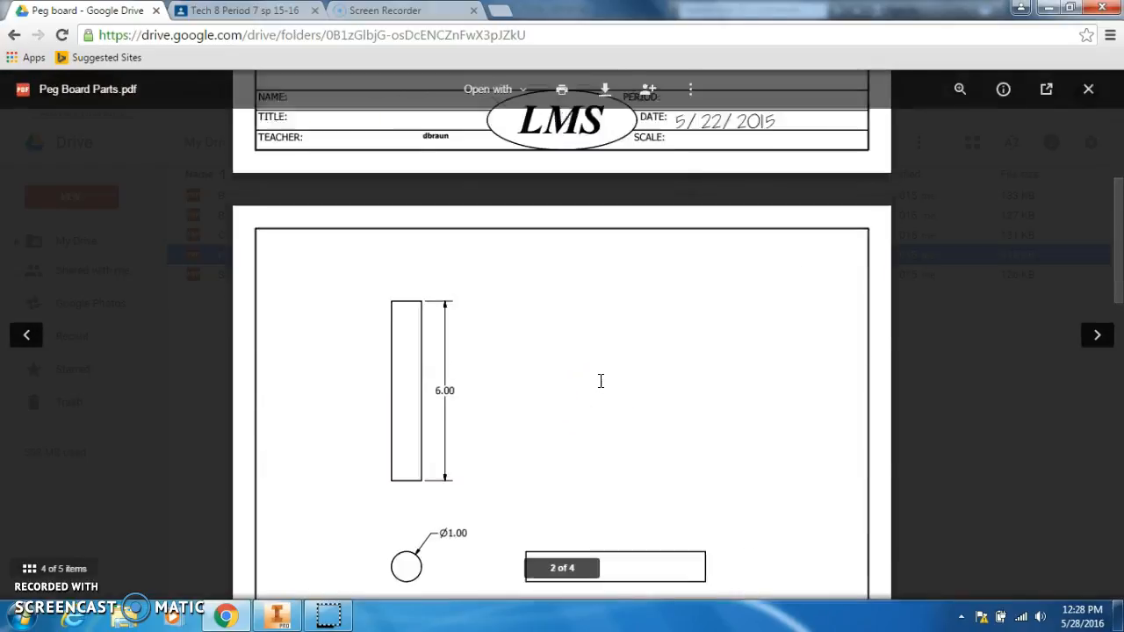
{"action": "scroll", "coordinate": [601, 381], "scroll_direction": "up", "scroll_amount": 5}
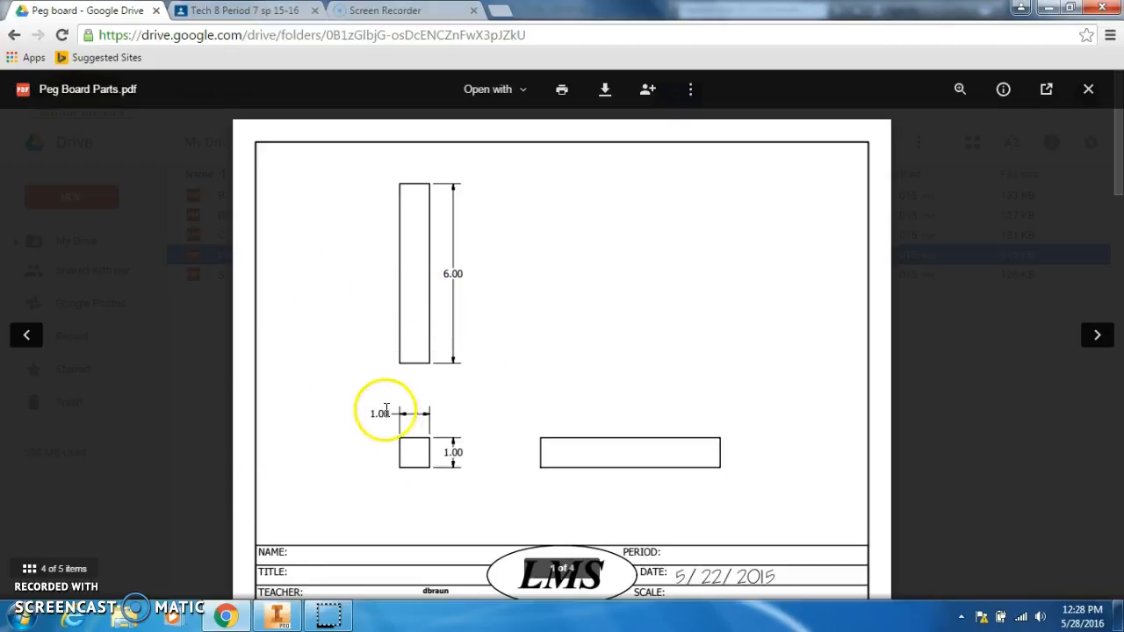
{"action": "scroll", "coordinate": [374, 415], "scroll_direction": "down", "scroll_amount": 1}
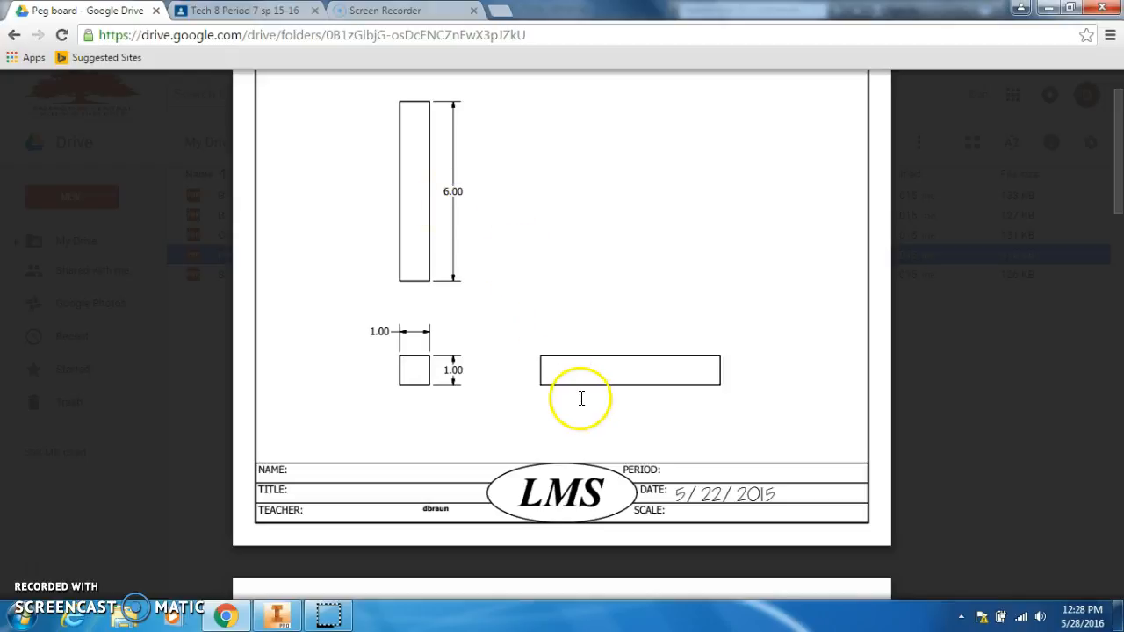
Step: Switch to Autodesk Inventor and create a new part from the Standard.ipt template
{"action": "left_click", "coordinate": [280, 617]}
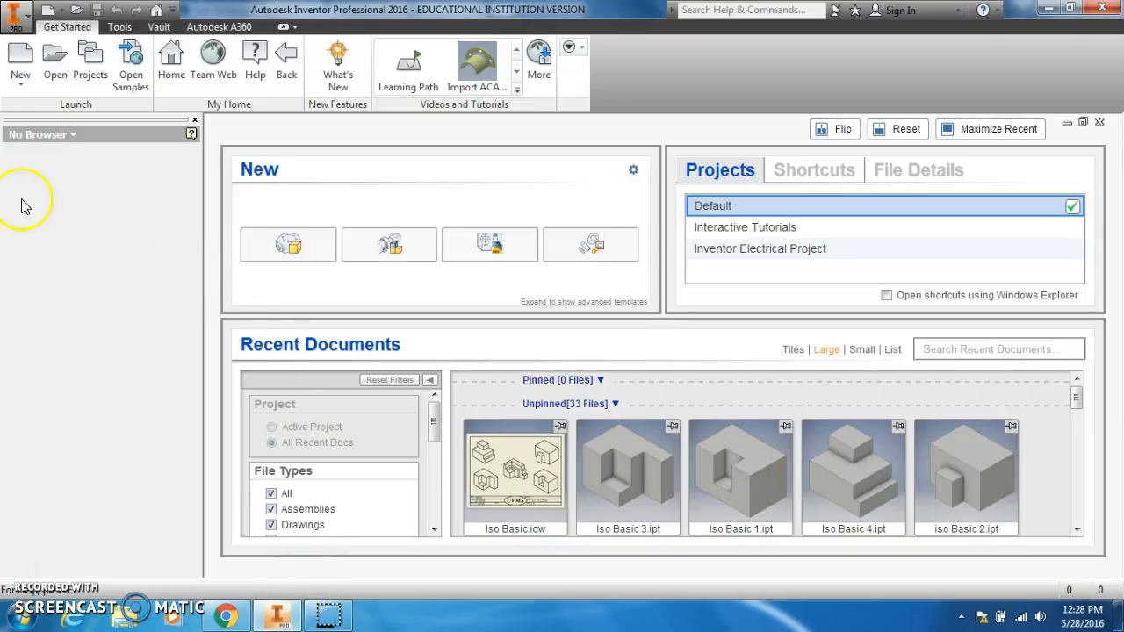
{"action": "left_click", "coordinate": [19, 58]}
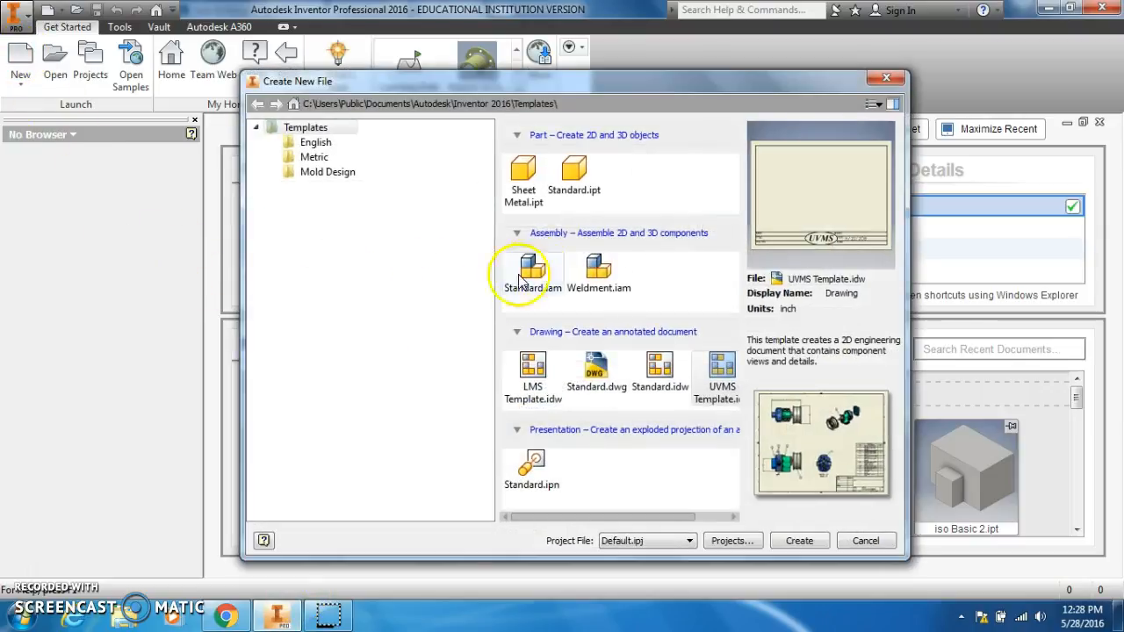
{"action": "double_click", "coordinate": [576, 188]}
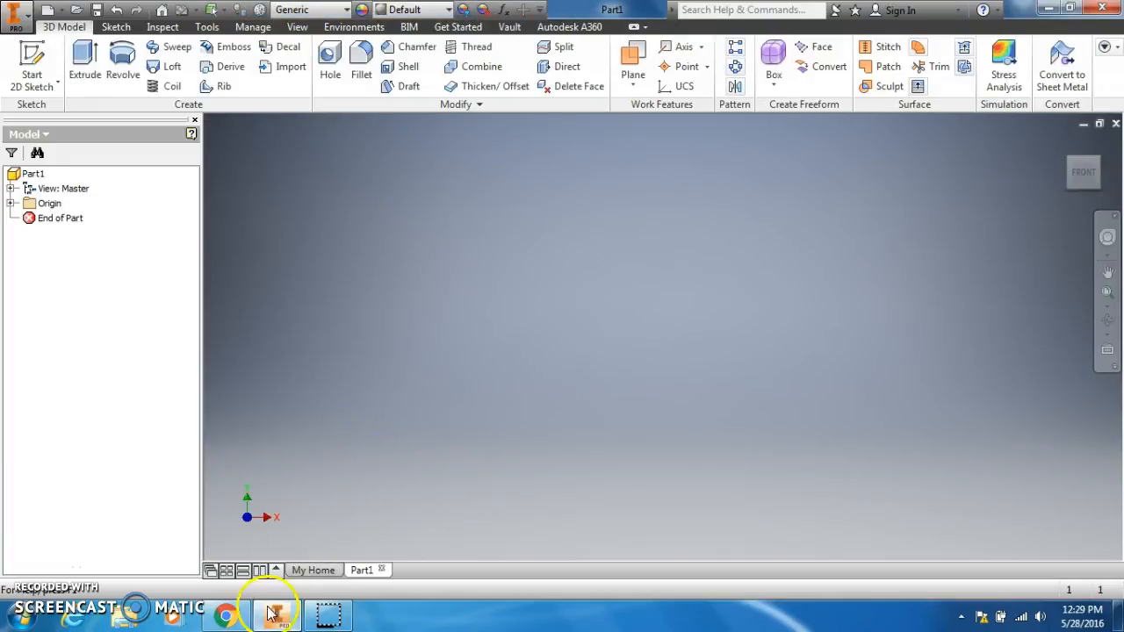
Step: Check the square peg drawing in the browser, and start a 2D sketch on the front plane back in Inventor
{"action": "left_click", "coordinate": [256, 555]}
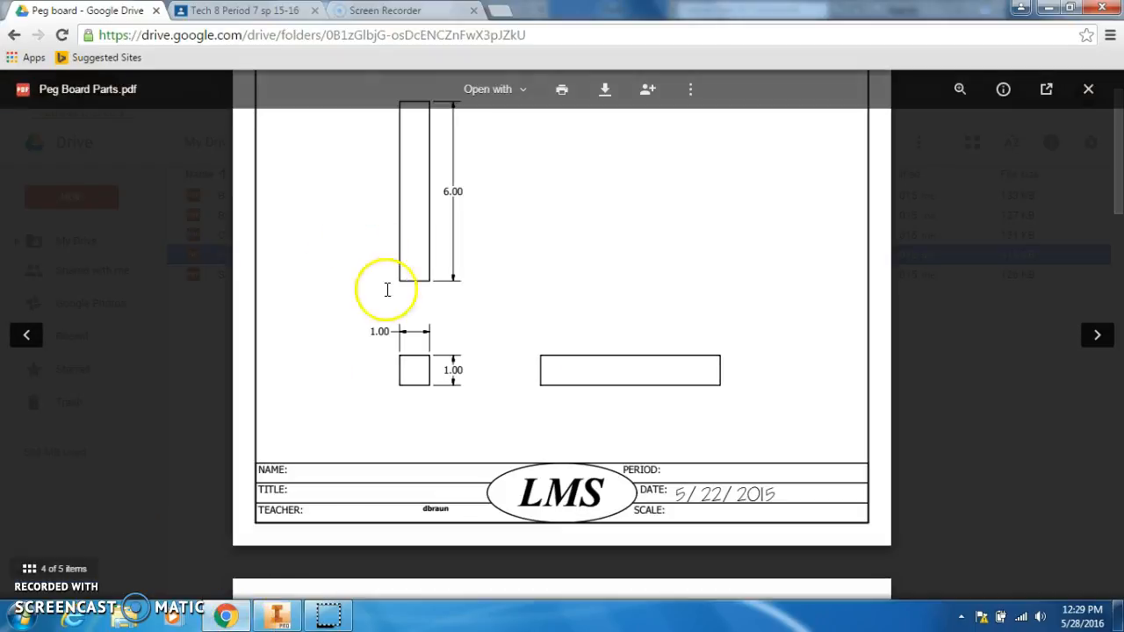
{"action": "left_click", "coordinate": [278, 615]}
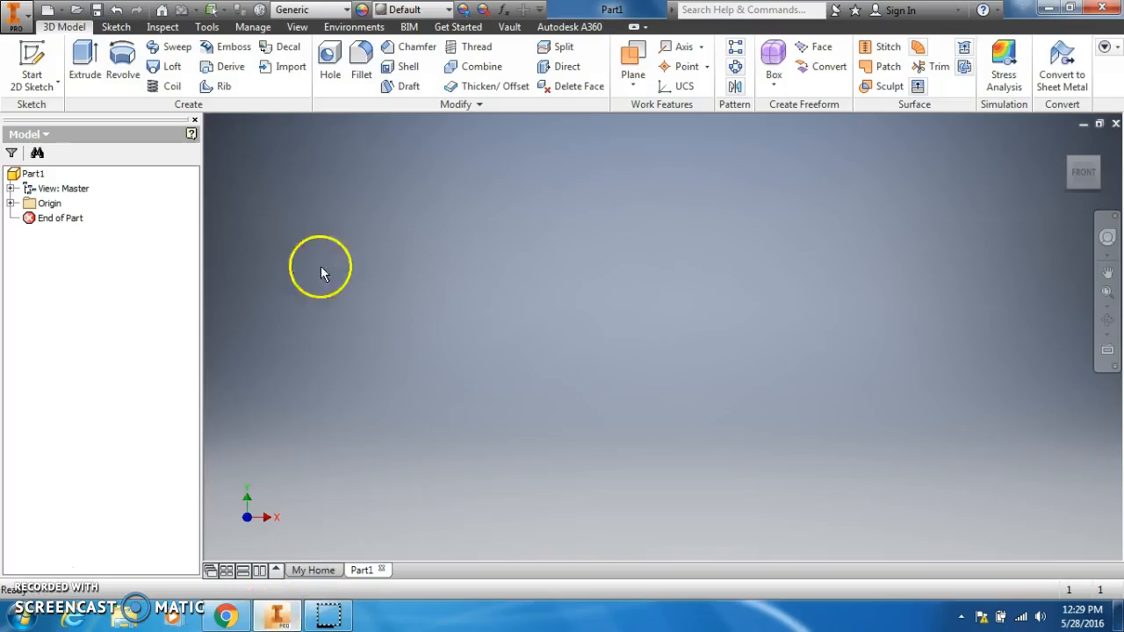
{"action": "left_click", "coordinate": [32, 55]}
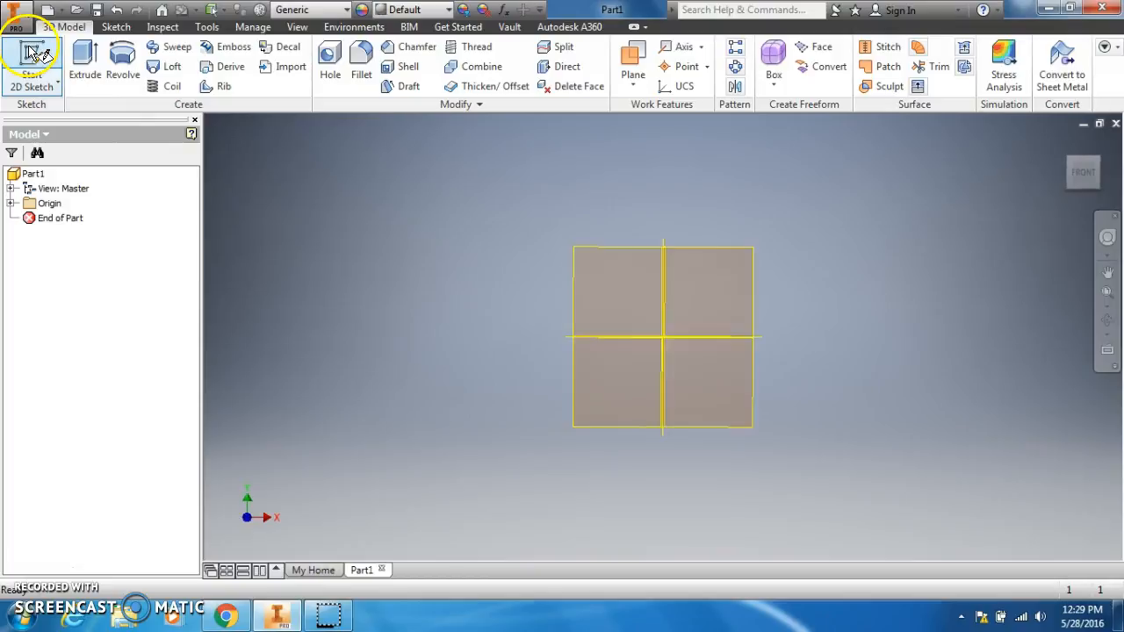
{"action": "left_click", "coordinate": [579, 213]}
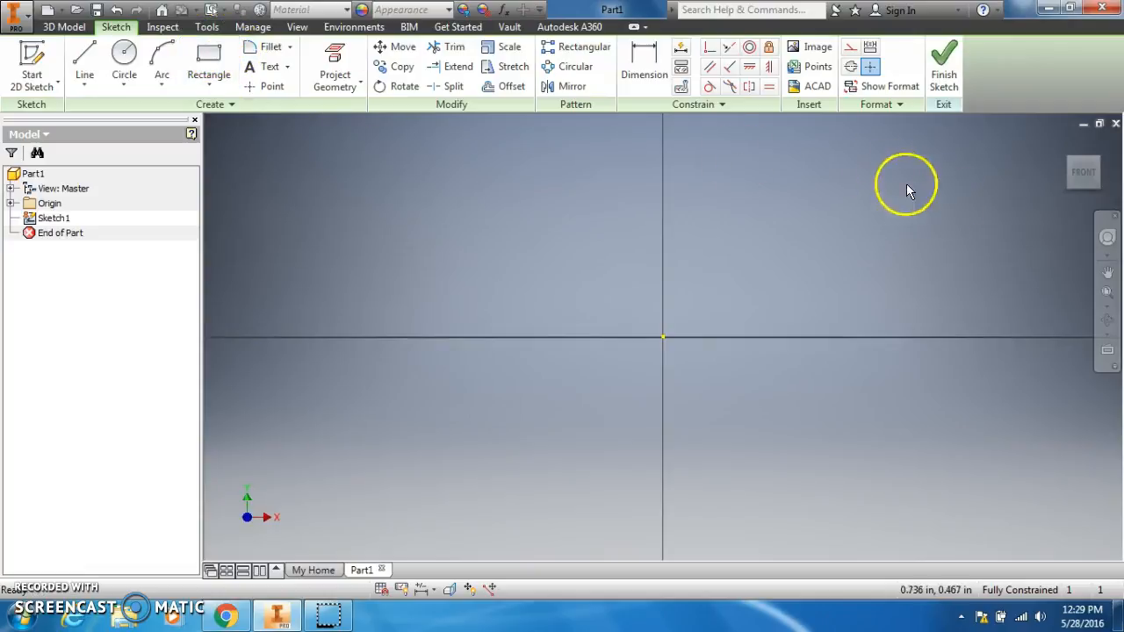
Step: Draw a small two-point rectangle below and to the left of the sketch origin
{"action": "left_click", "coordinate": [208, 60]}
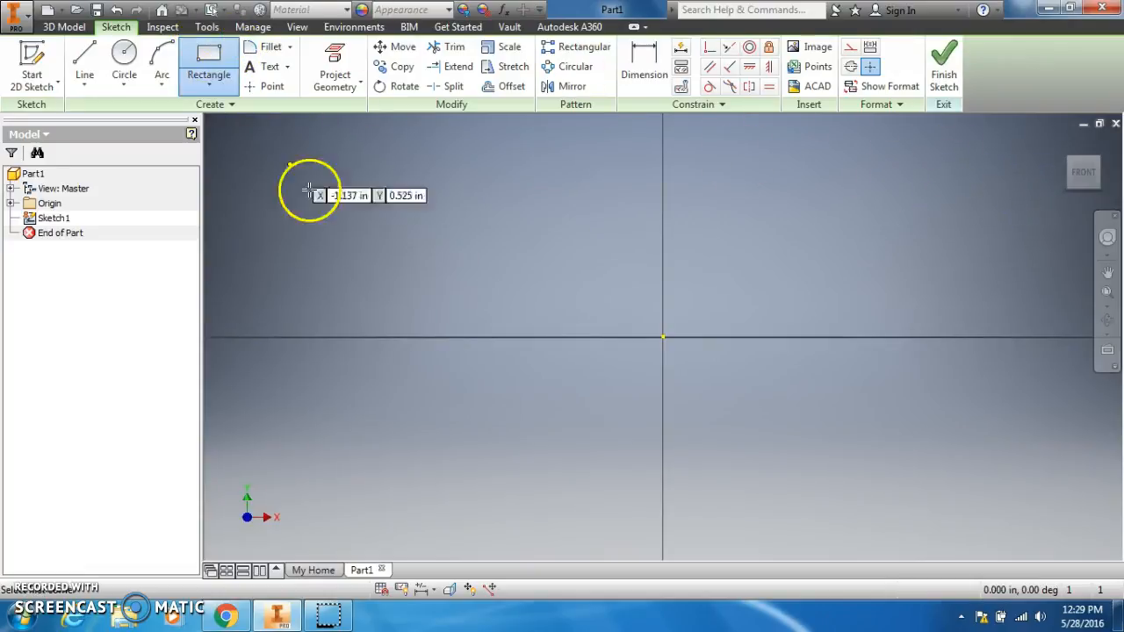
{"action": "left_click", "coordinate": [418, 390]}
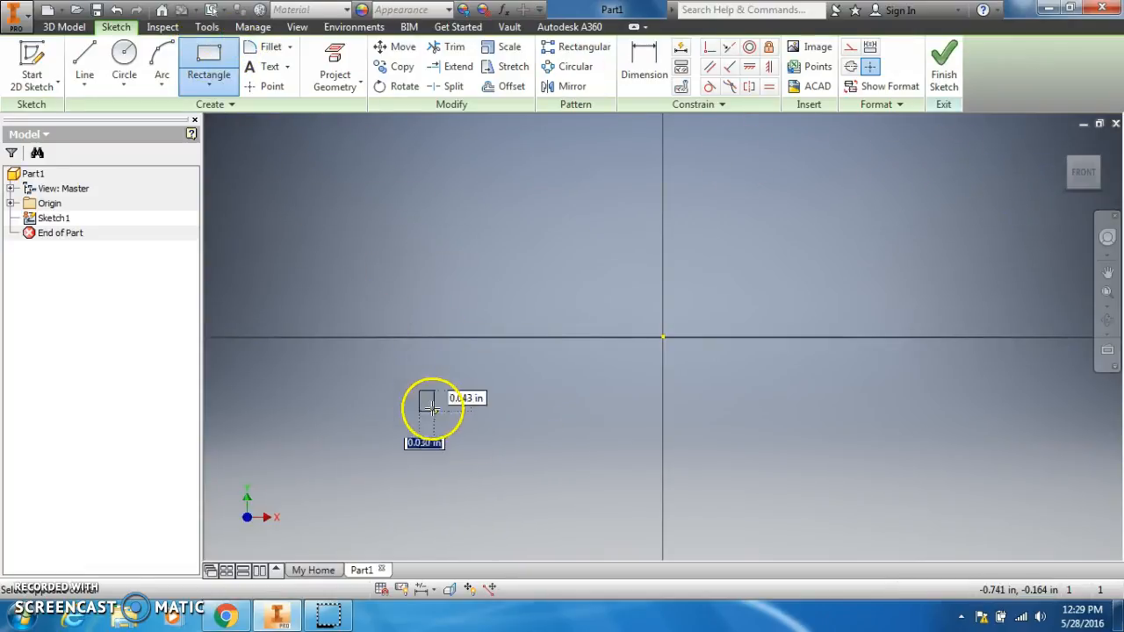
{"action": "left_click", "coordinate": [532, 492]}
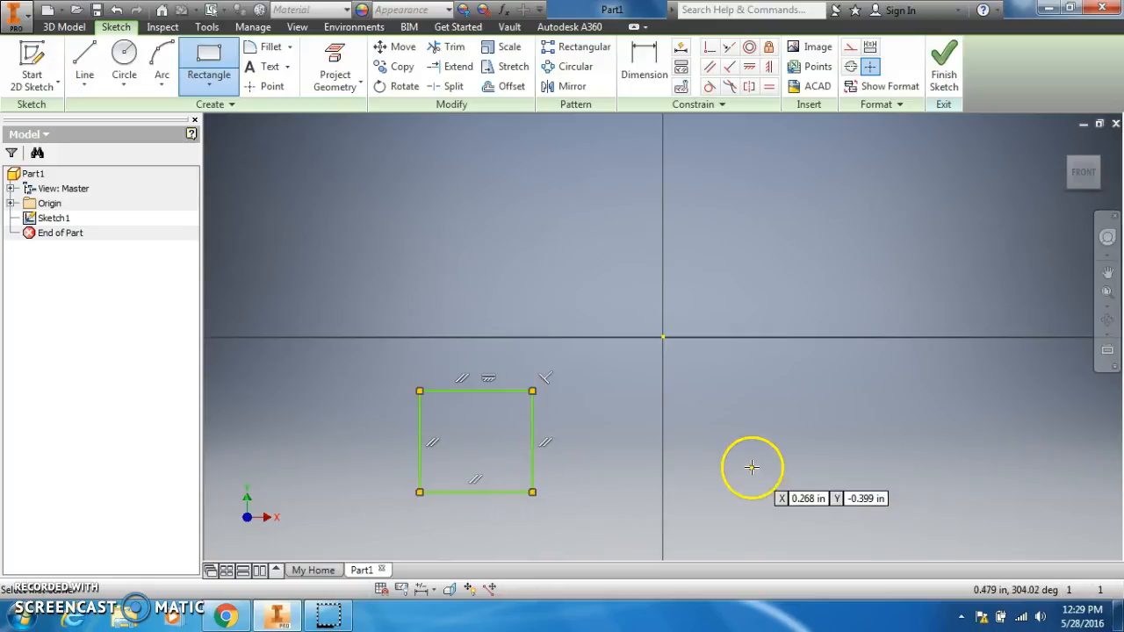
Step: Dimension the rectangle to 1 in wide and 1 in high, and finish the sketch
{"action": "left_click", "coordinate": [641, 70]}
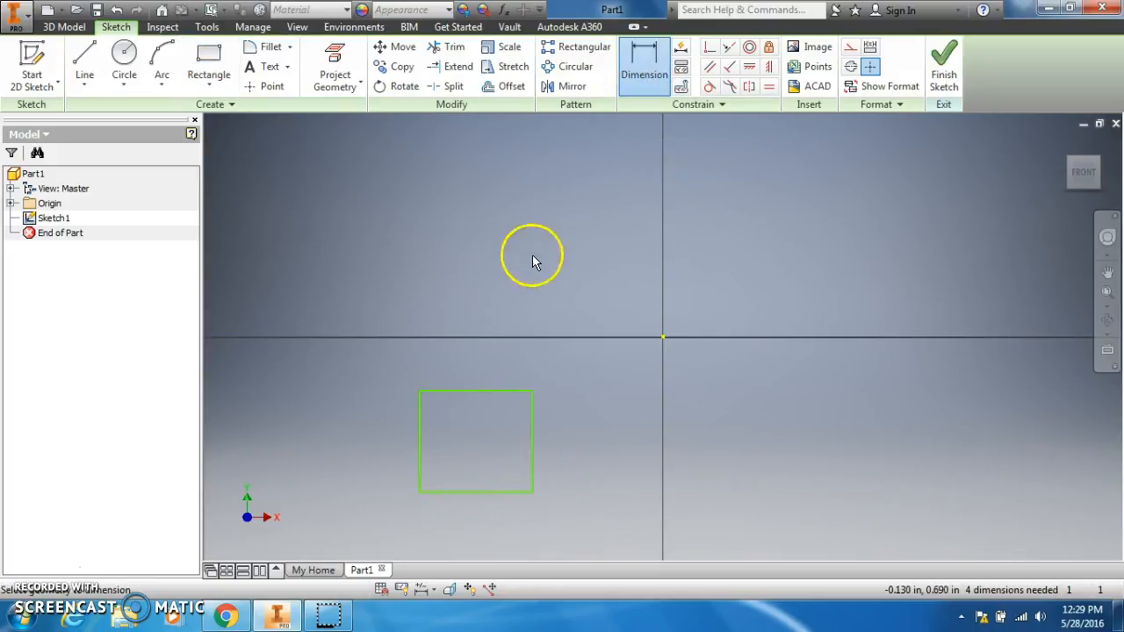
{"action": "left_click", "coordinate": [485, 386]}
{"action": "left_click", "coordinate": [473, 348]}
{"action": "type", "text": "1"}
{"action": "key", "text": "Return"}
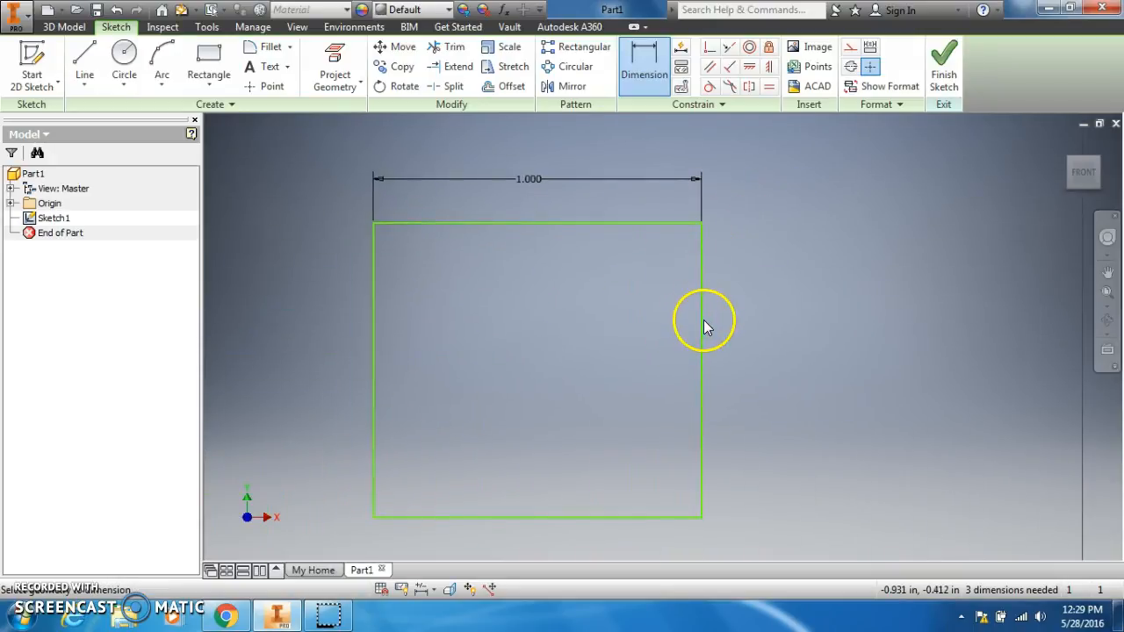
{"action": "left_click", "coordinate": [746, 283]}
{"action": "scroll", "coordinate": [746, 286], "scroll_direction": "down", "scroll_amount": 2}
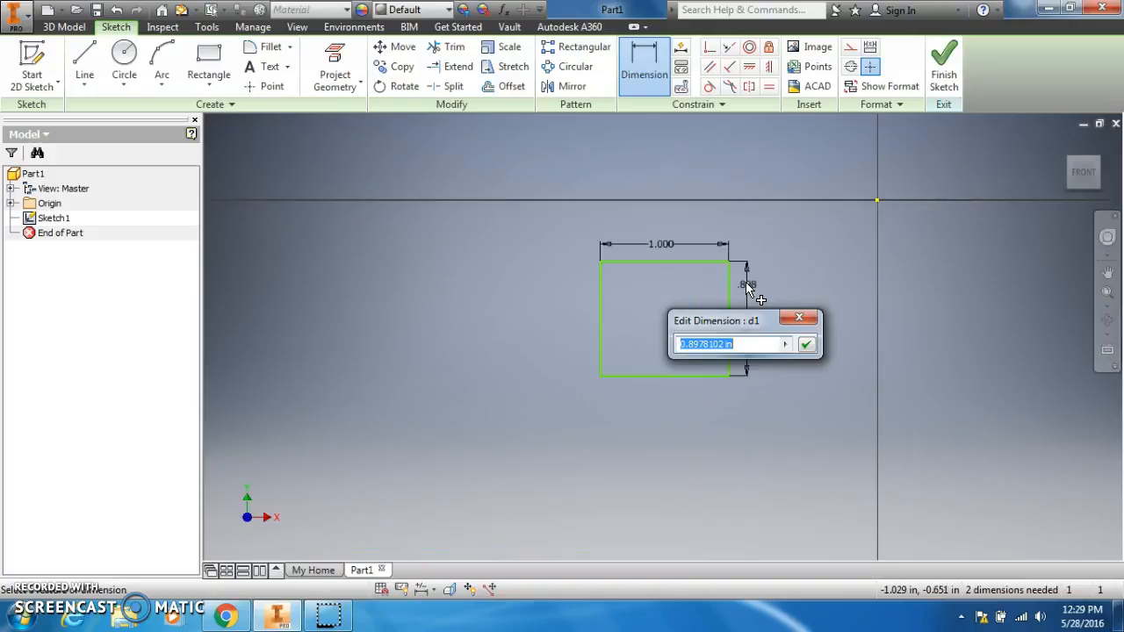
{"action": "key", "text": "Return"}
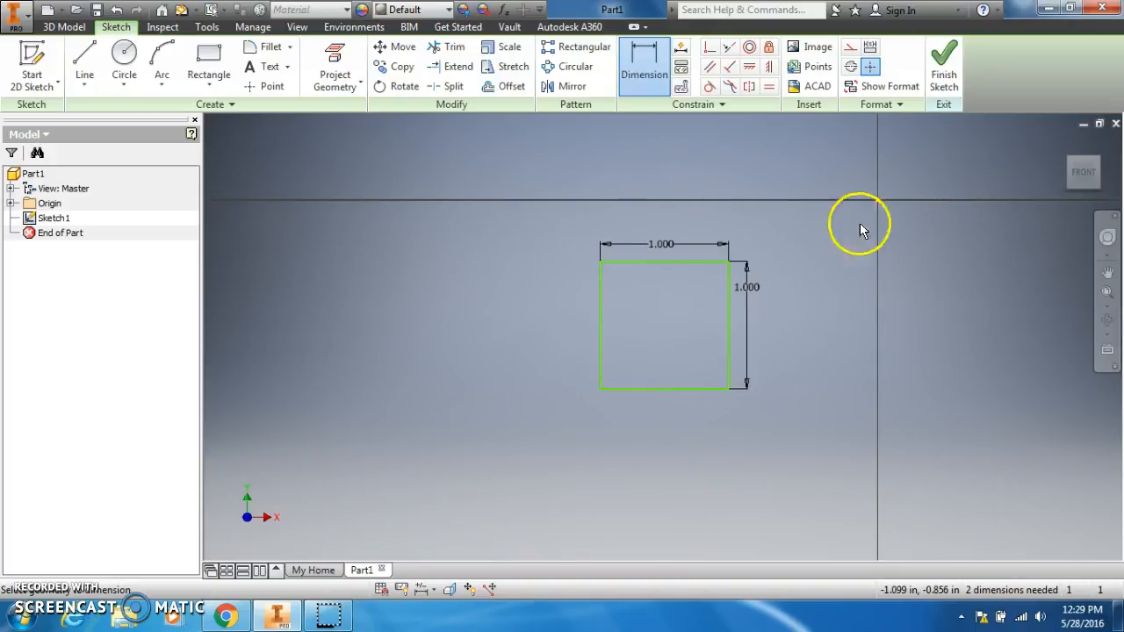
{"action": "left_click", "coordinate": [939, 57]}
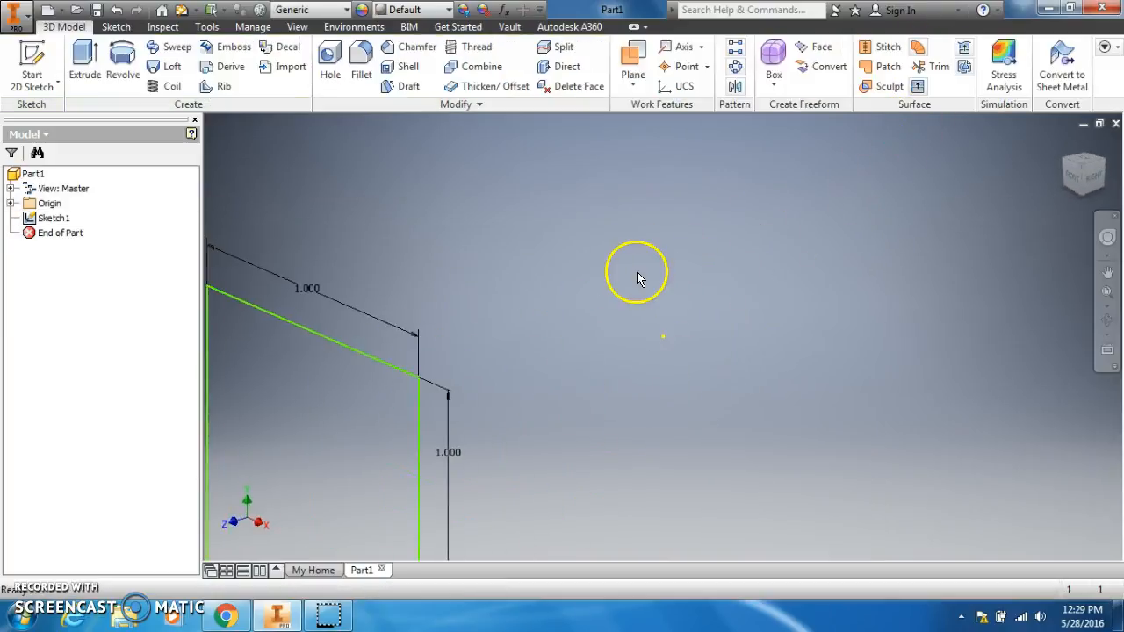
Step: Check the square peg's length in the browser drawing, and extrude the square profile 6 in back in Inventor
{"action": "left_click", "coordinate": [277, 619]}
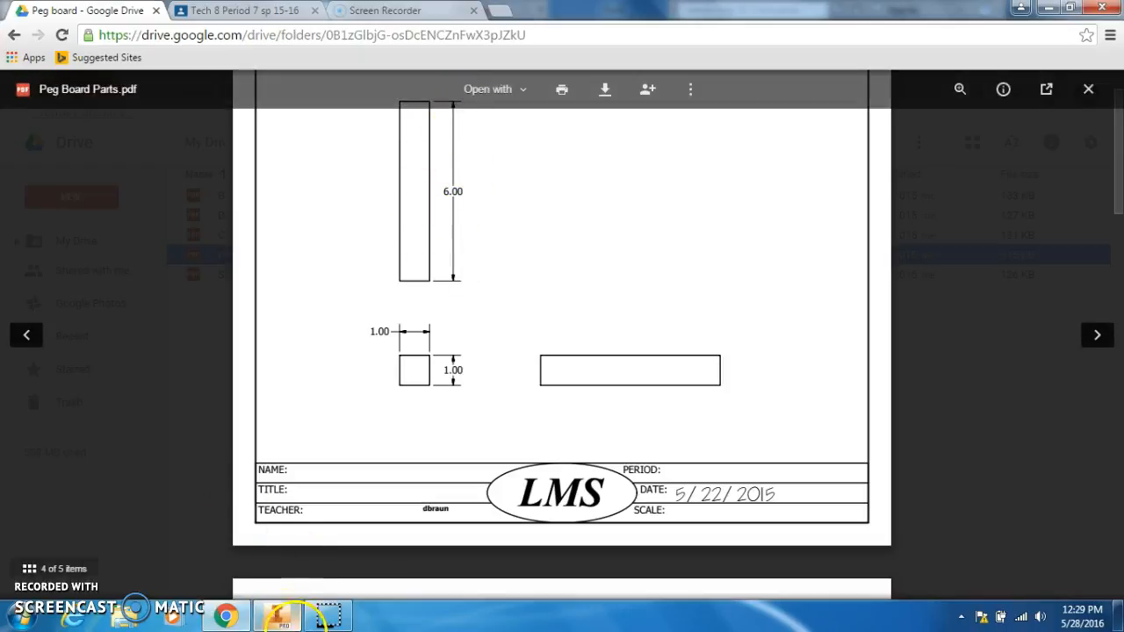
{"action": "left_click", "coordinate": [278, 619]}
{"action": "left_click", "coordinate": [85, 60]}
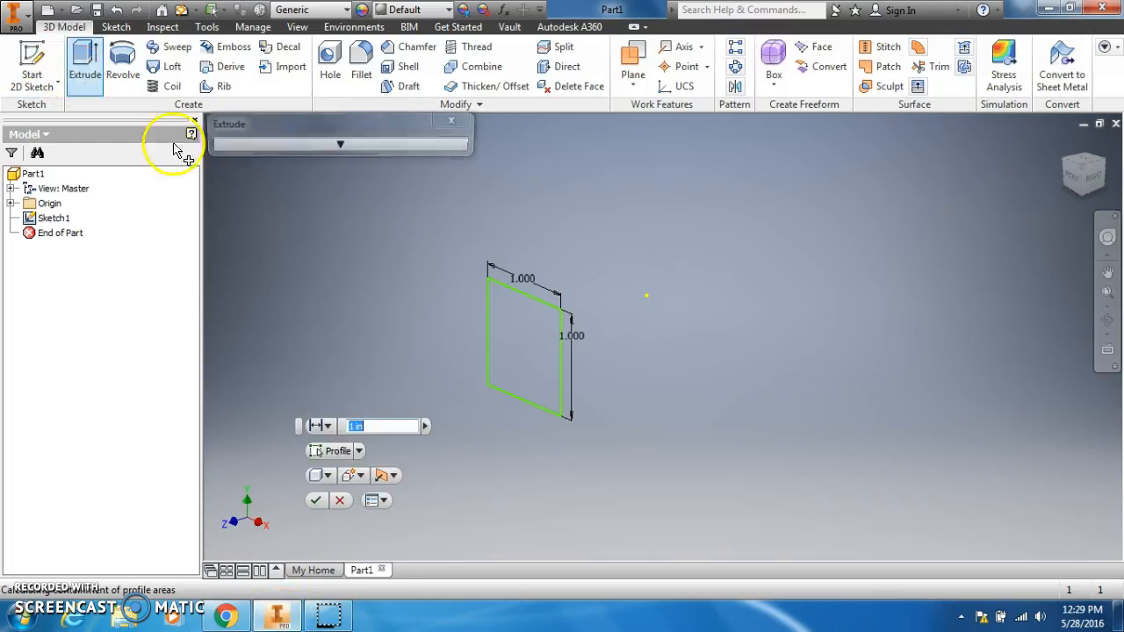
{"action": "type", "text": "6"}
{"action": "key", "text": "Return"}
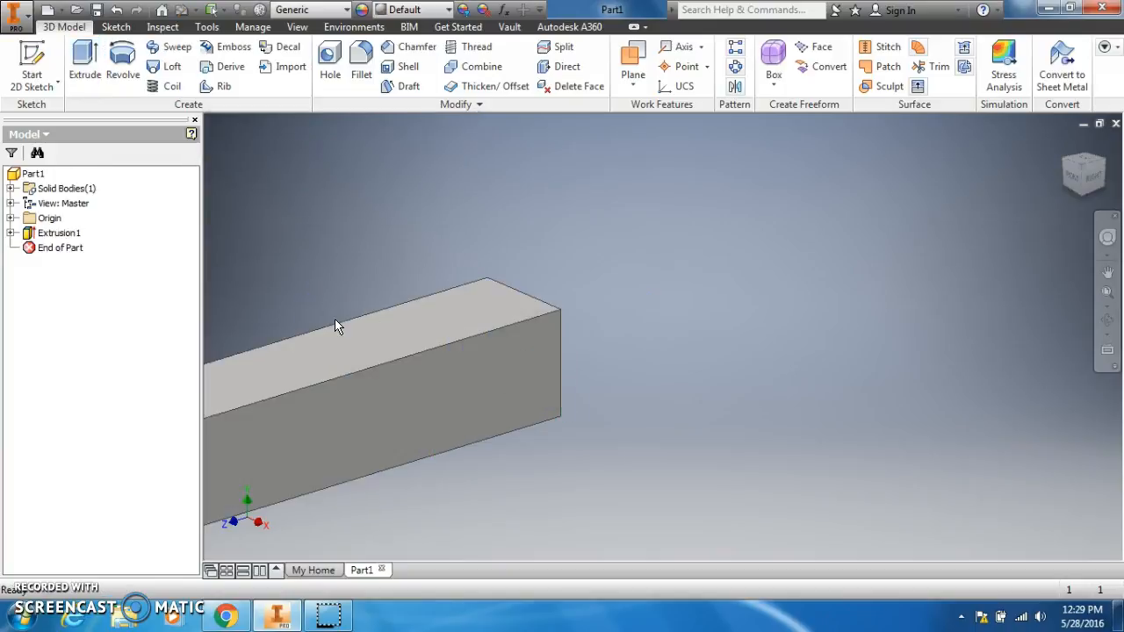
Step: Inspect the whole bar, and reopen the extrusion feature to check its distance before accepting it
{"action": "scroll", "coordinate": [337, 319], "scroll_direction": "up", "scroll_amount": 1}
{"action": "middle_click_drag", "start_coordinate": [337, 318], "coordinate": [634, 255]}
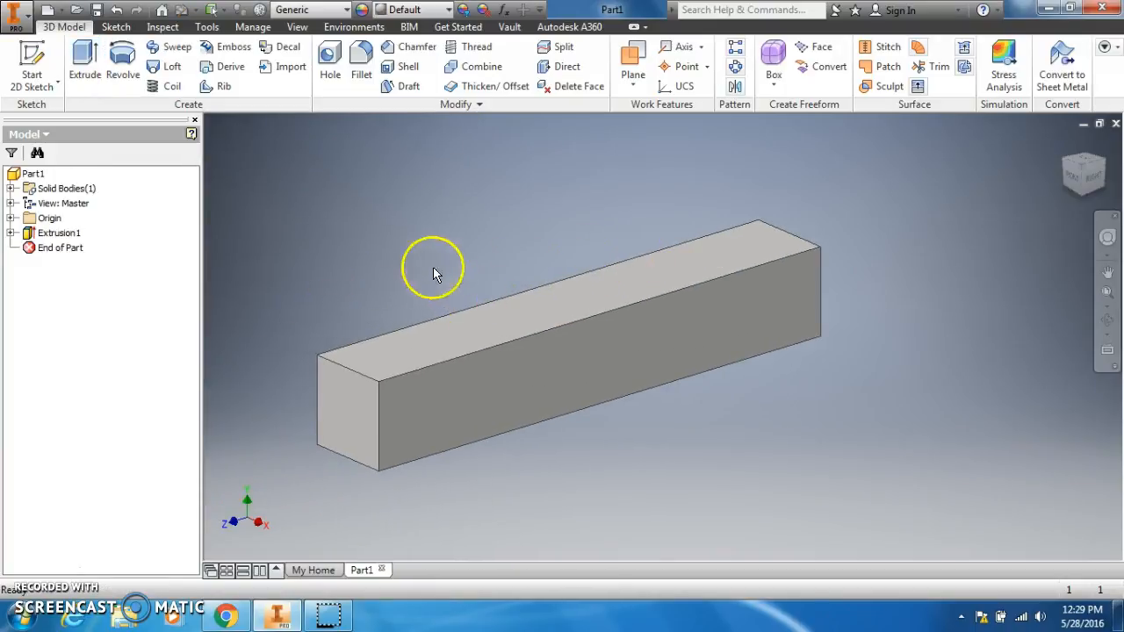
{"action": "double_click", "coordinate": [27, 233]}
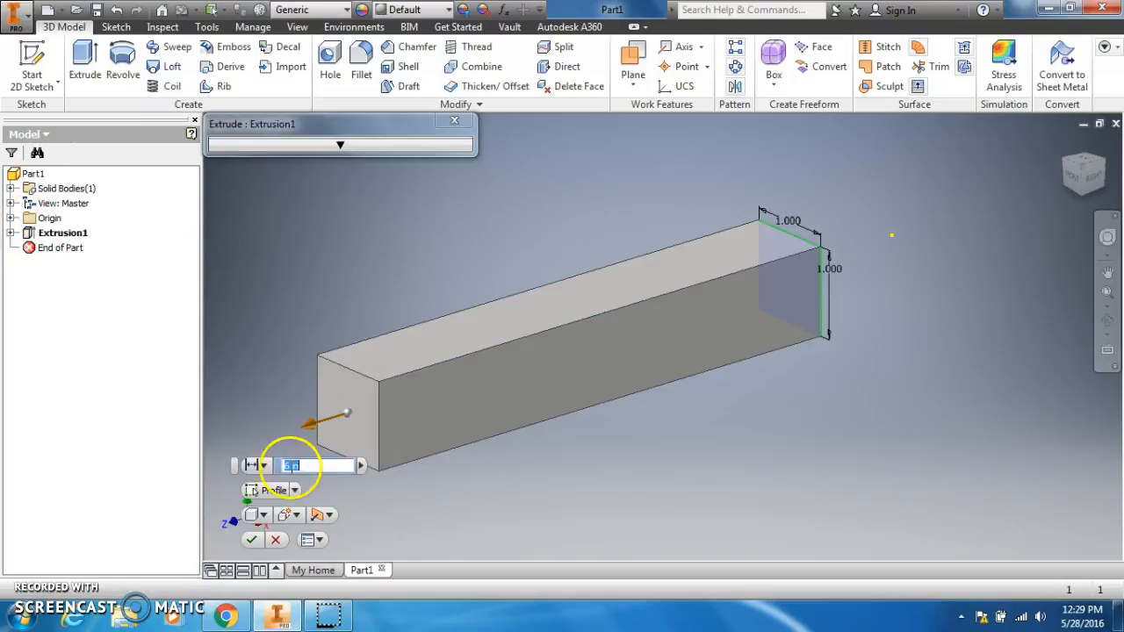
{"action": "left_click", "coordinate": [251, 540]}
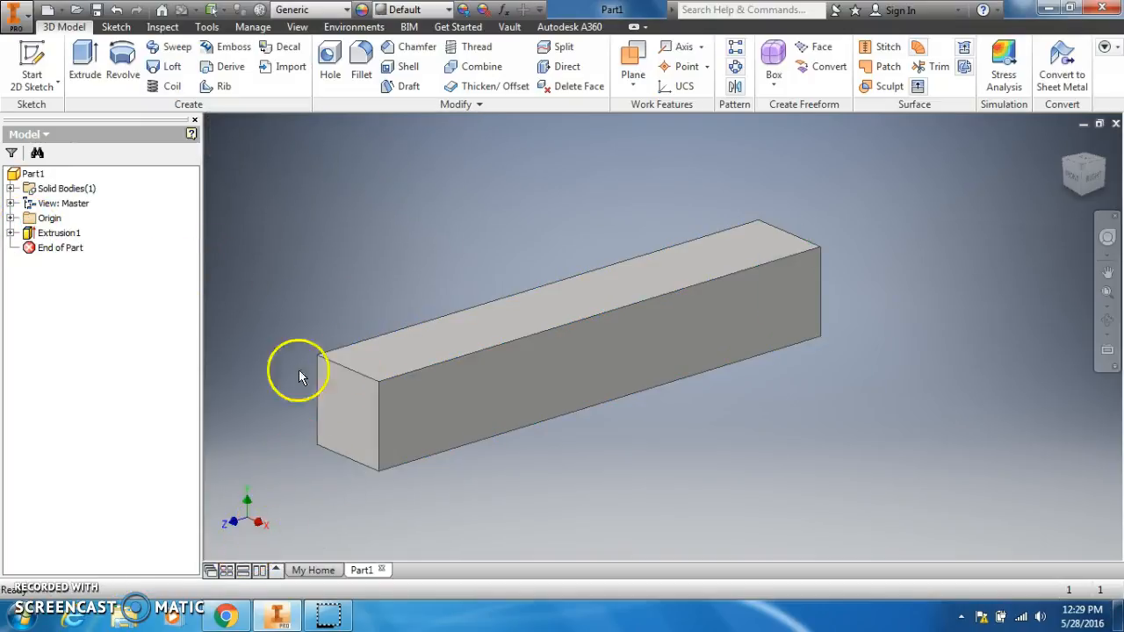
Step: Start saving the part under a new name and create a Peg Board folder in My Documents
{"action": "left_click", "coordinate": [16, 12]}
{"action": "left_click", "coordinate": [55, 144]}
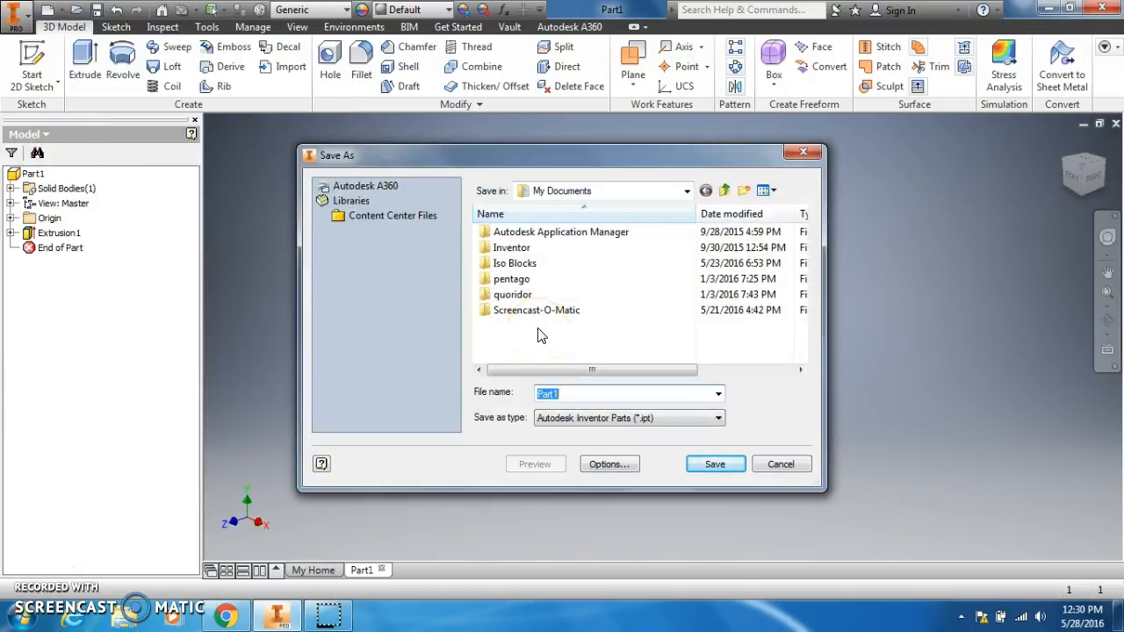
{"action": "right_click", "coordinate": [541, 336]}
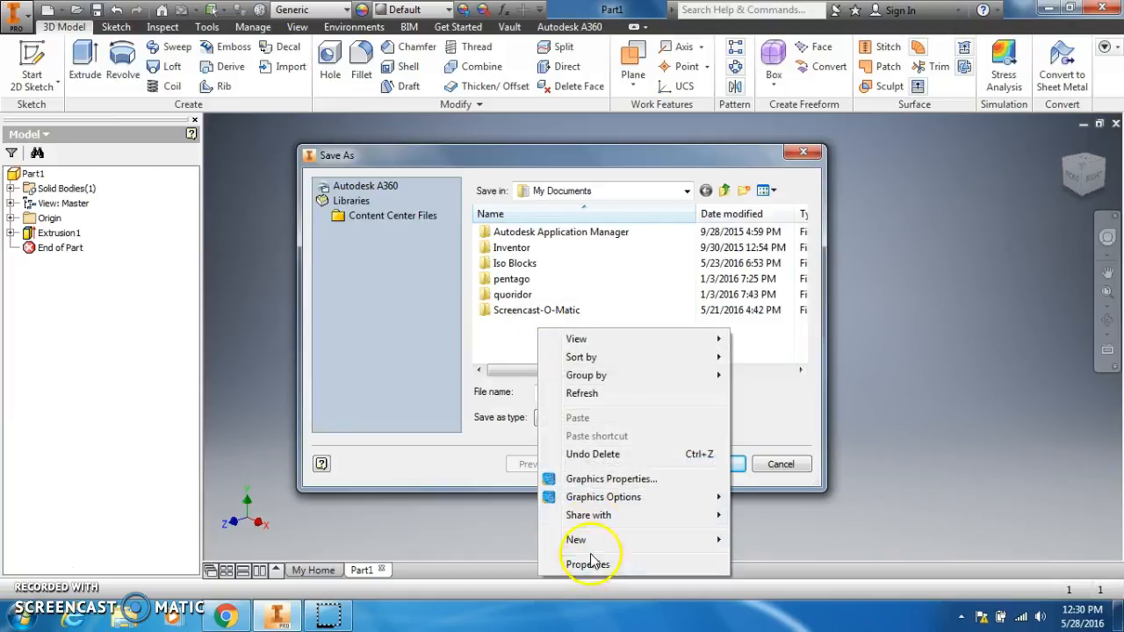
{"action": "mouse_move", "coordinate": [592, 541]}
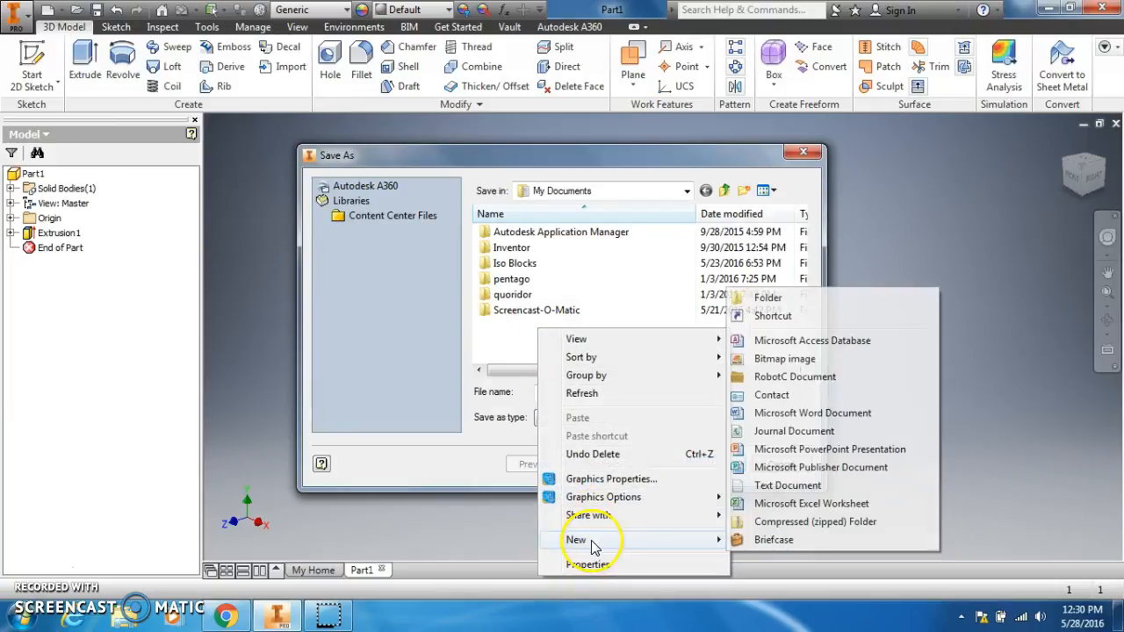
{"action": "left_click", "coordinate": [744, 298]}
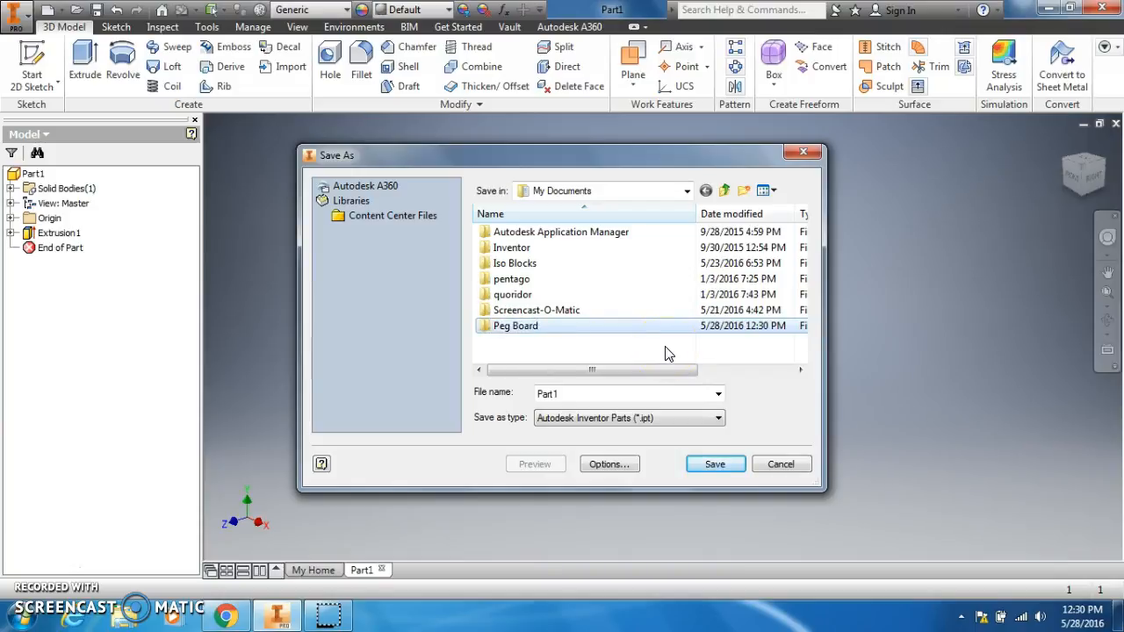
Step: Save the part as Square Peg inside the Peg Board folder
{"action": "key", "text": "Return"}
{"action": "left_click_drag", "start_coordinate": [587, 394], "coordinate": [507, 386]}
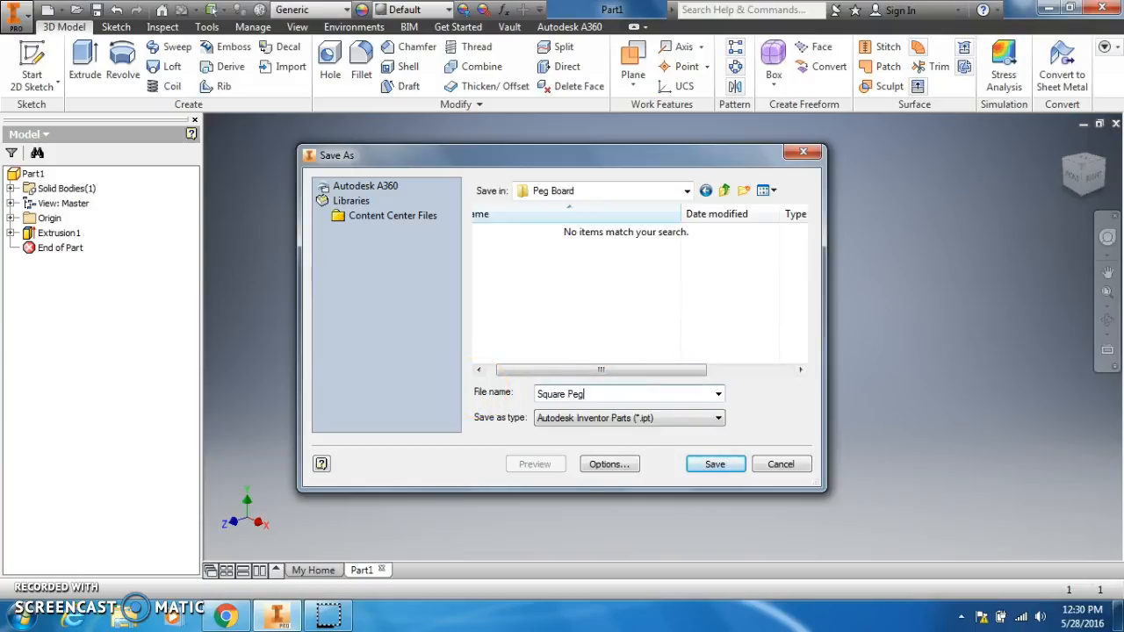
{"action": "key", "text": "Return"}
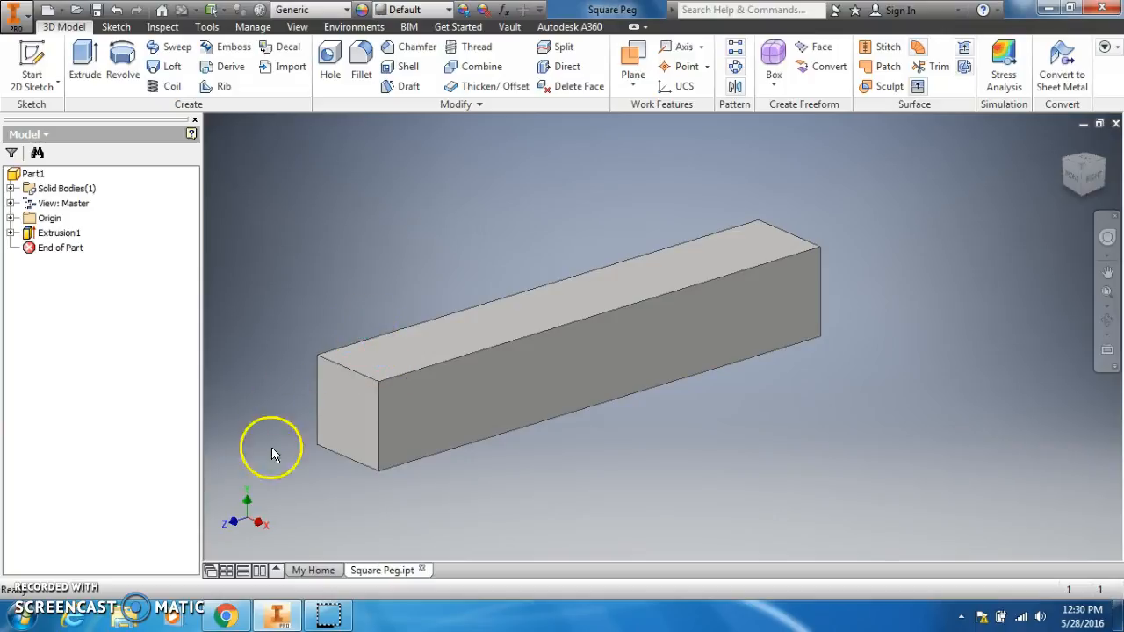
Step: Create a new part from the Standard.ipt template, check the round peg drawing in the browser, and return to Inventor
{"action": "left_click", "coordinate": [48, 10]}
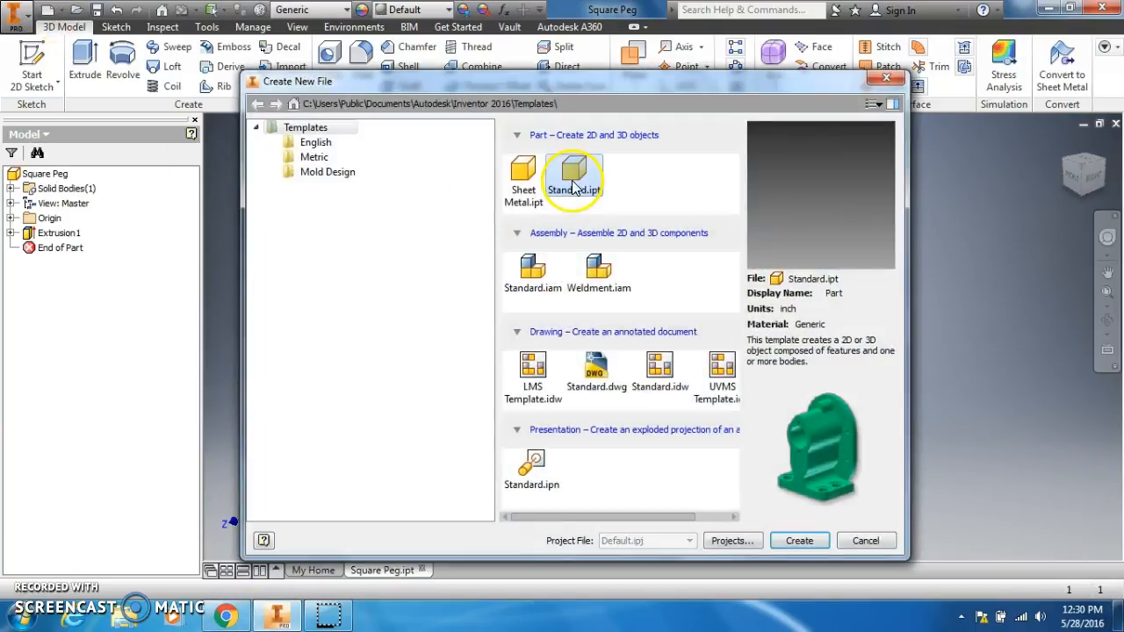
{"action": "double_click", "coordinate": [572, 180]}
{"action": "left_click", "coordinate": [248, 618]}
{"action": "scroll", "coordinate": [322, 363], "scroll_direction": "down", "scroll_amount": 8}
{"action": "scroll", "coordinate": [321, 364], "scroll_direction": "up", "scroll_amount": 2}
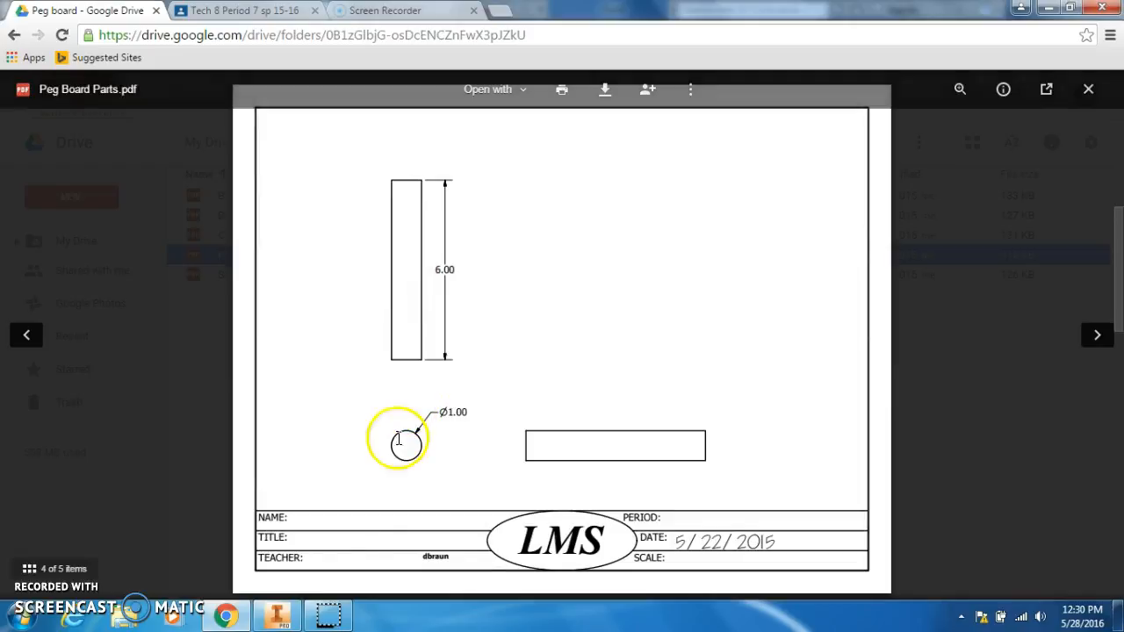
{"action": "left_click", "coordinate": [281, 617]}
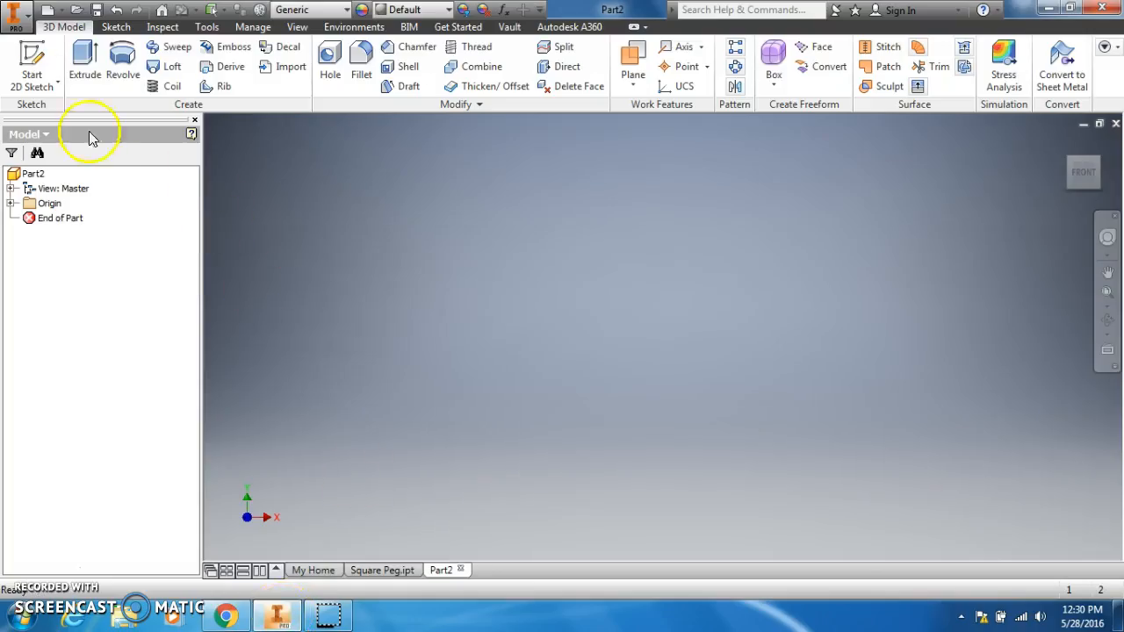
Step: Start a sketch on the front plane and draw a circle about 1 in in diameter near the origin
{"action": "left_click", "coordinate": [31, 60]}
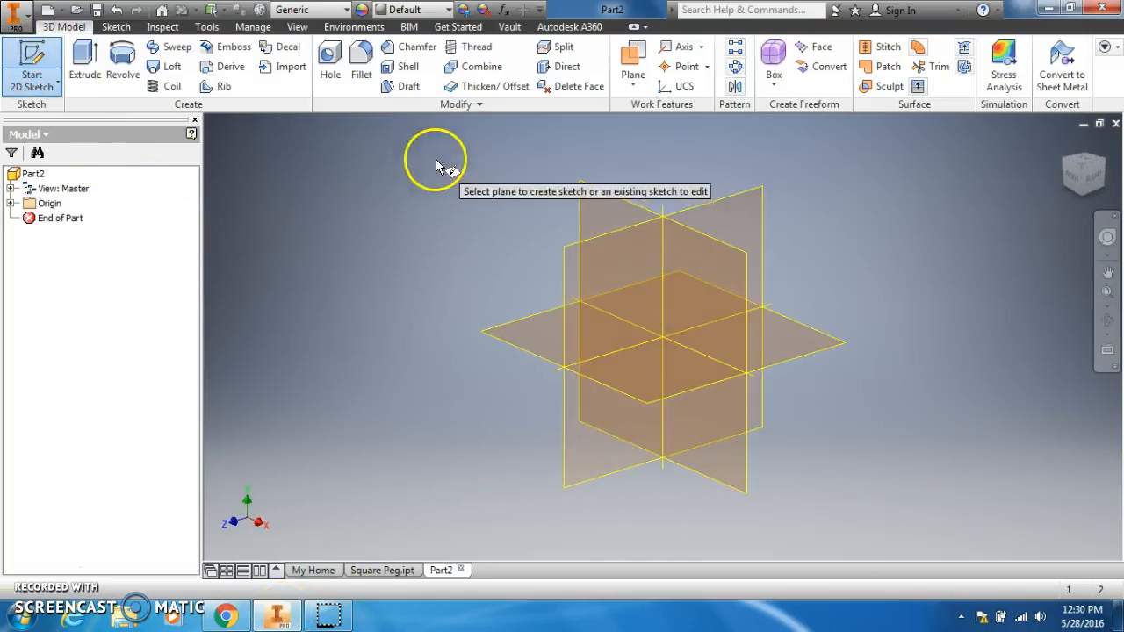
{"action": "left_click", "coordinate": [628, 207]}
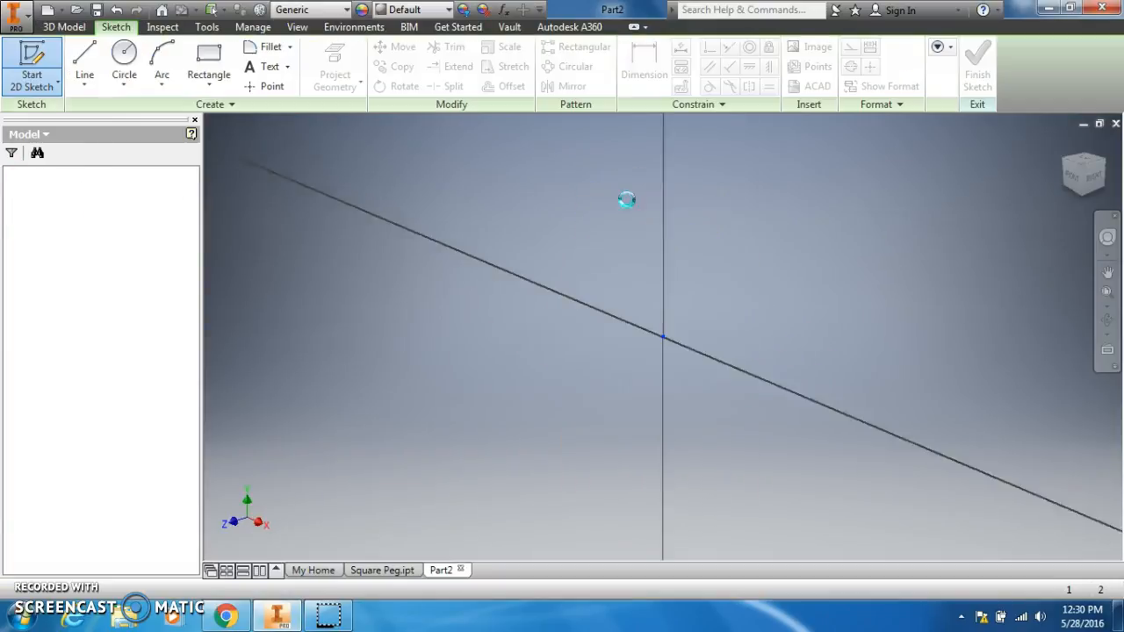
{"action": "left_click", "coordinate": [124, 54]}
{"action": "left_click", "coordinate": [627, 332]}
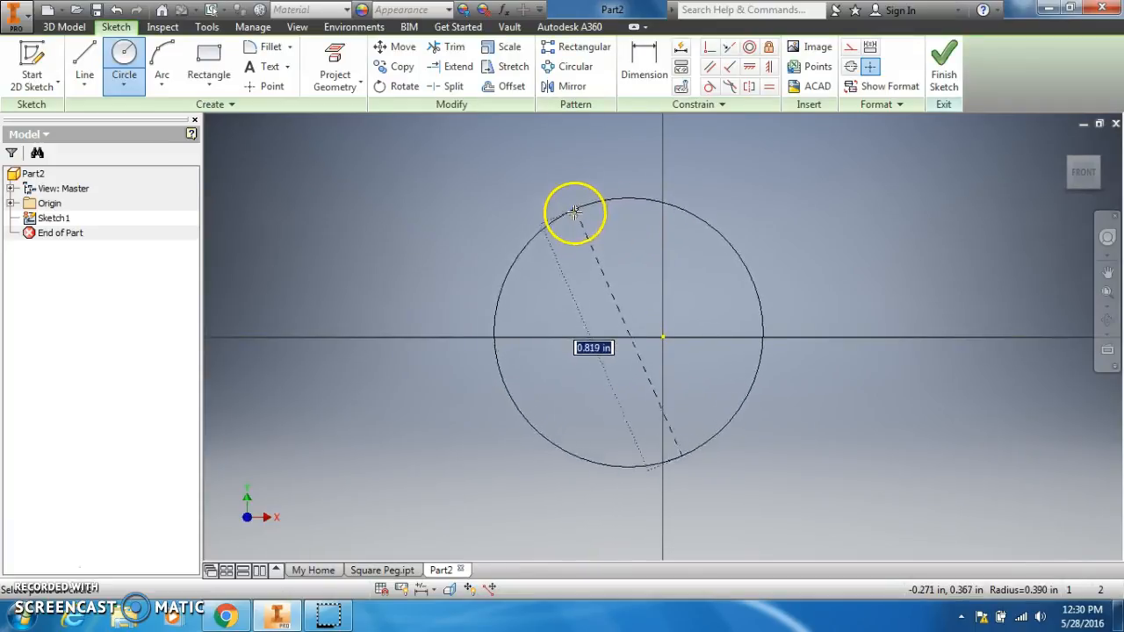
{"action": "left_click", "coordinate": [586, 173]}
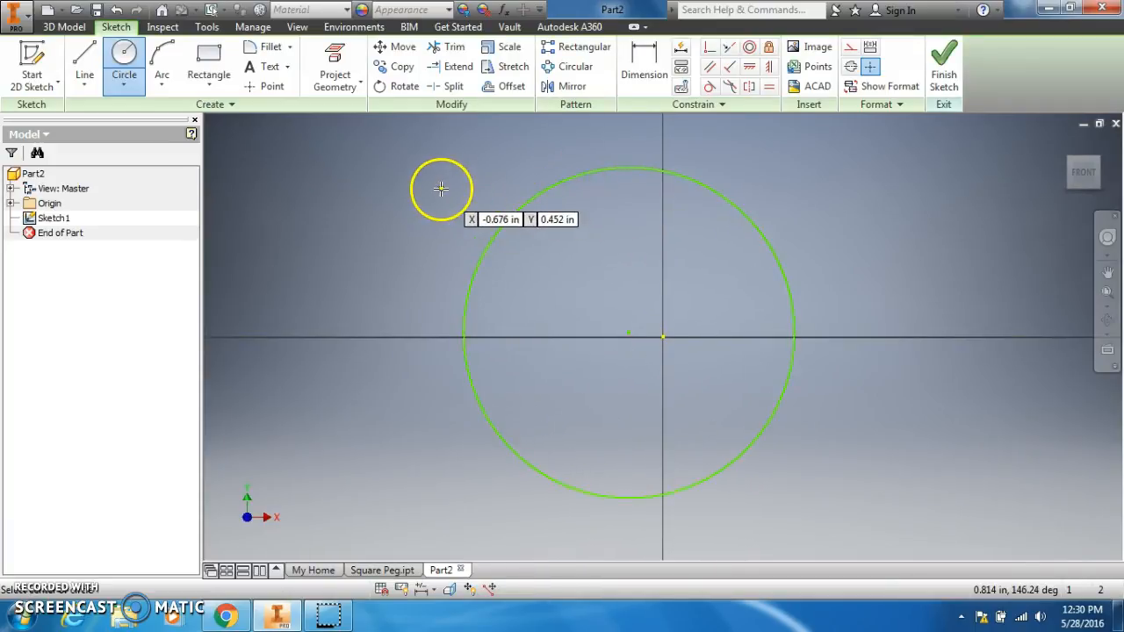
Step: Dimension the circle's diameter to 1 in
{"action": "left_click", "coordinate": [636, 77]}
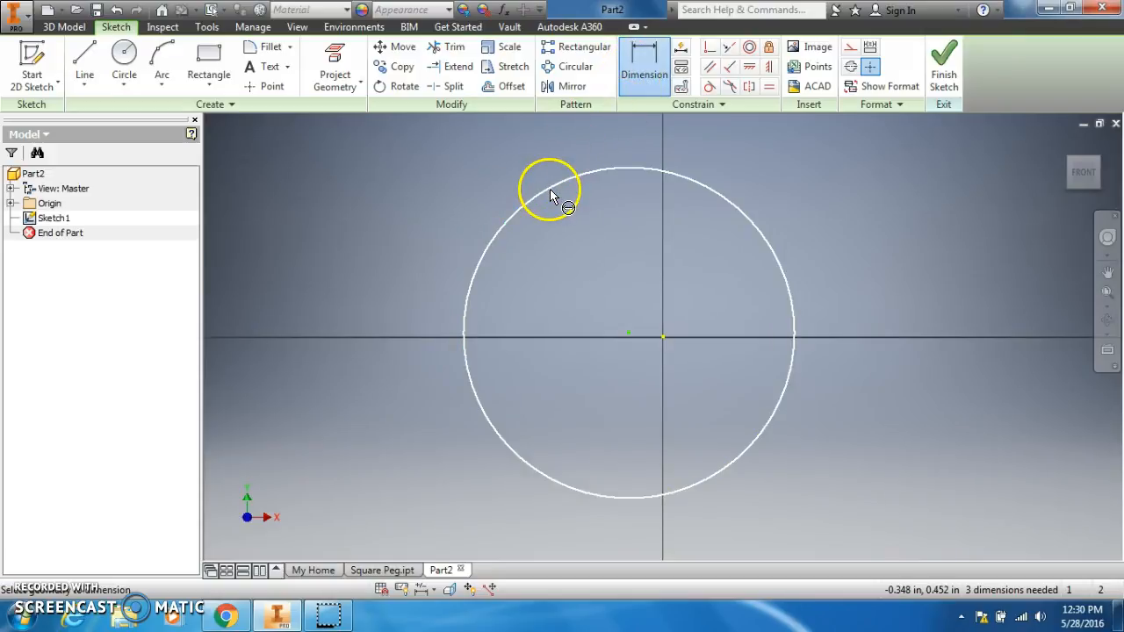
{"action": "left_click", "coordinate": [558, 195]}
{"action": "left_click", "coordinate": [514, 178]}
{"action": "type", "text": "1"}
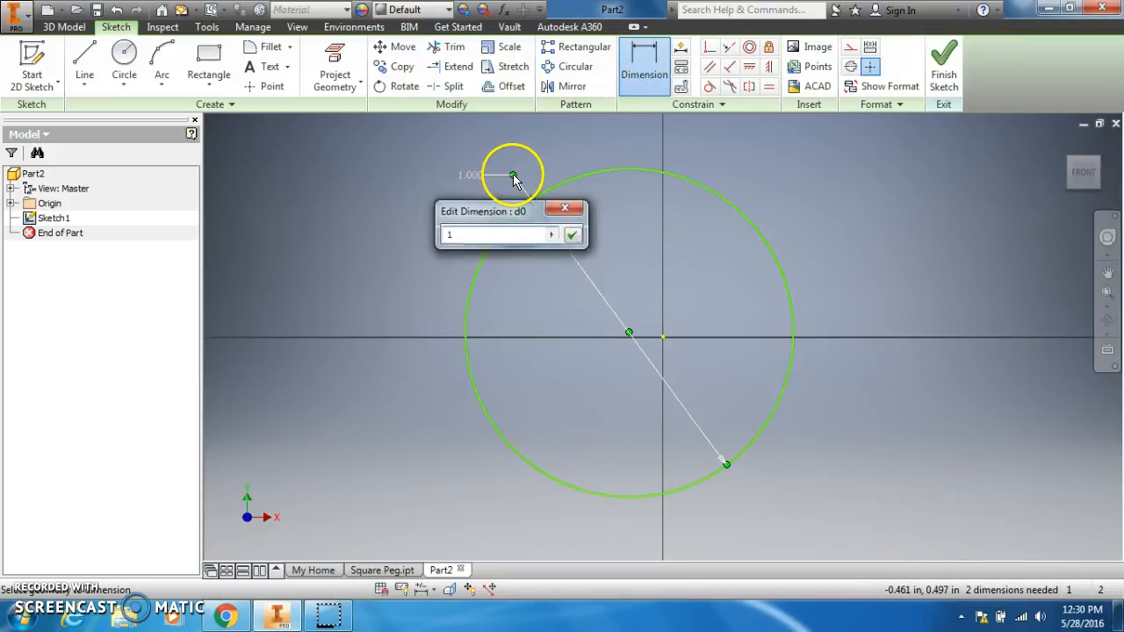
{"action": "key", "text": "Return"}
Step: Check the round peg's length in the browser drawing, and extrude the finished circle sketch 6 in back in Inventor
{"action": "left_click", "coordinate": [226, 617]}
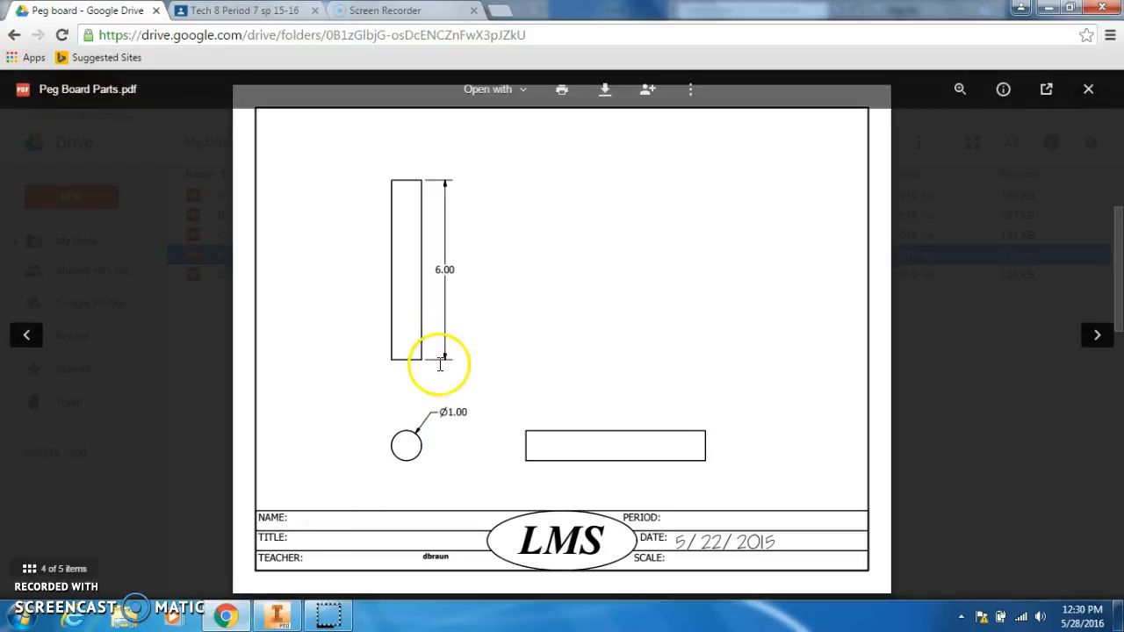
{"action": "left_click", "coordinate": [297, 618]}
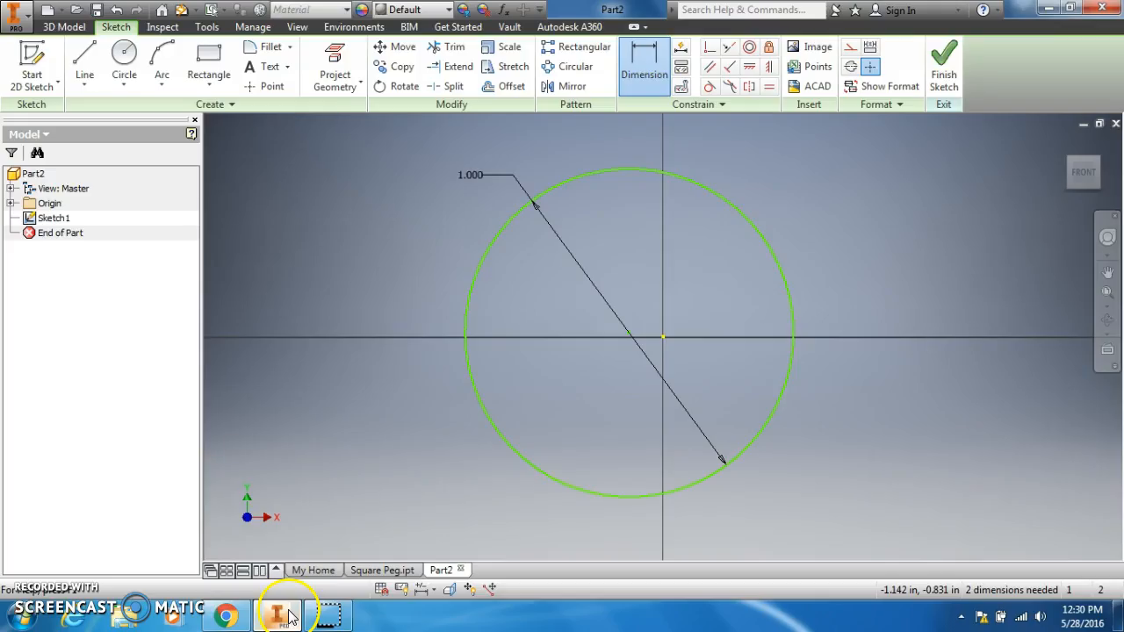
{"action": "left_click", "coordinate": [935, 79]}
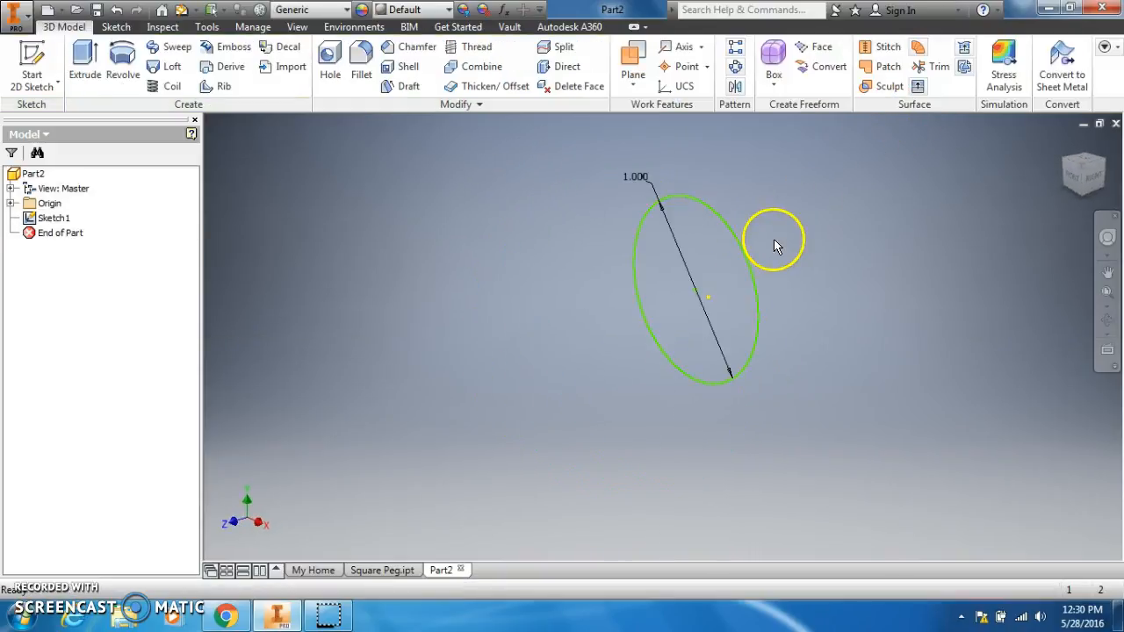
{"action": "left_click", "coordinate": [85, 60]}
{"action": "type", "text": "6"}
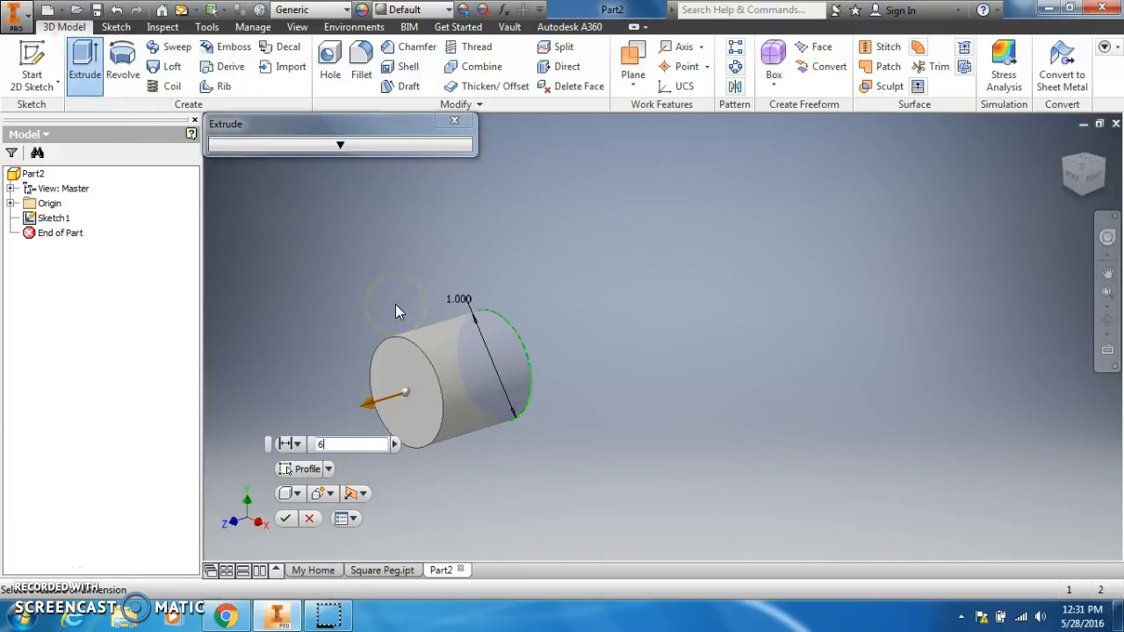
{"action": "middle_click_drag", "start_coordinate": [396, 305], "coordinate": [698, 189]}
{"action": "scroll", "coordinate": [701, 189], "scroll_direction": "up", "scroll_amount": 3}
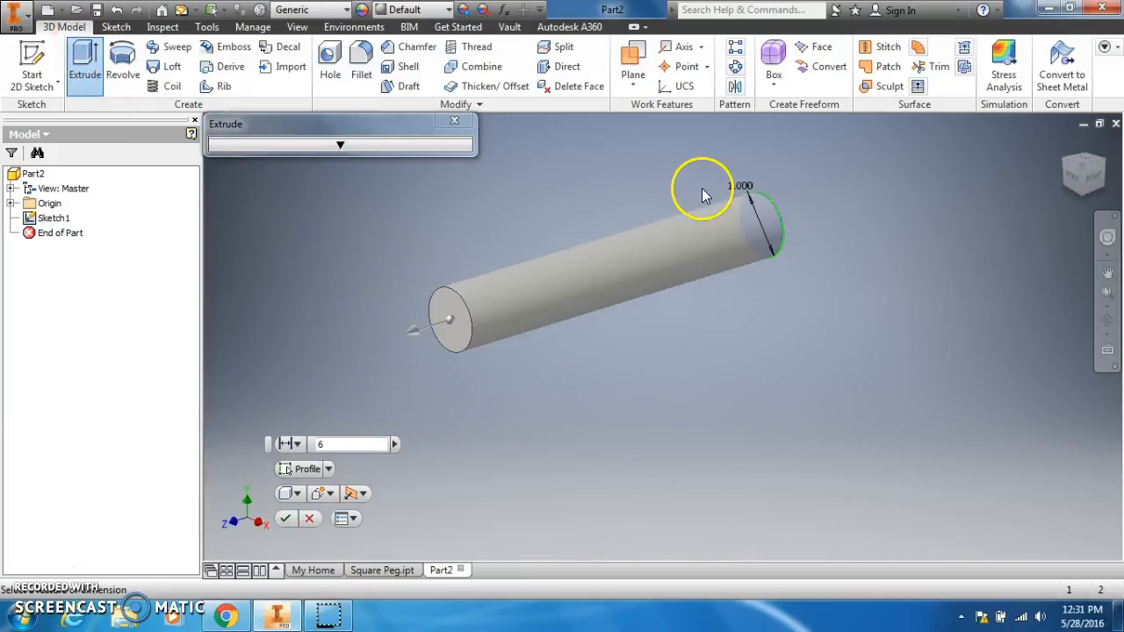
{"action": "left_click", "coordinate": [285, 518]}
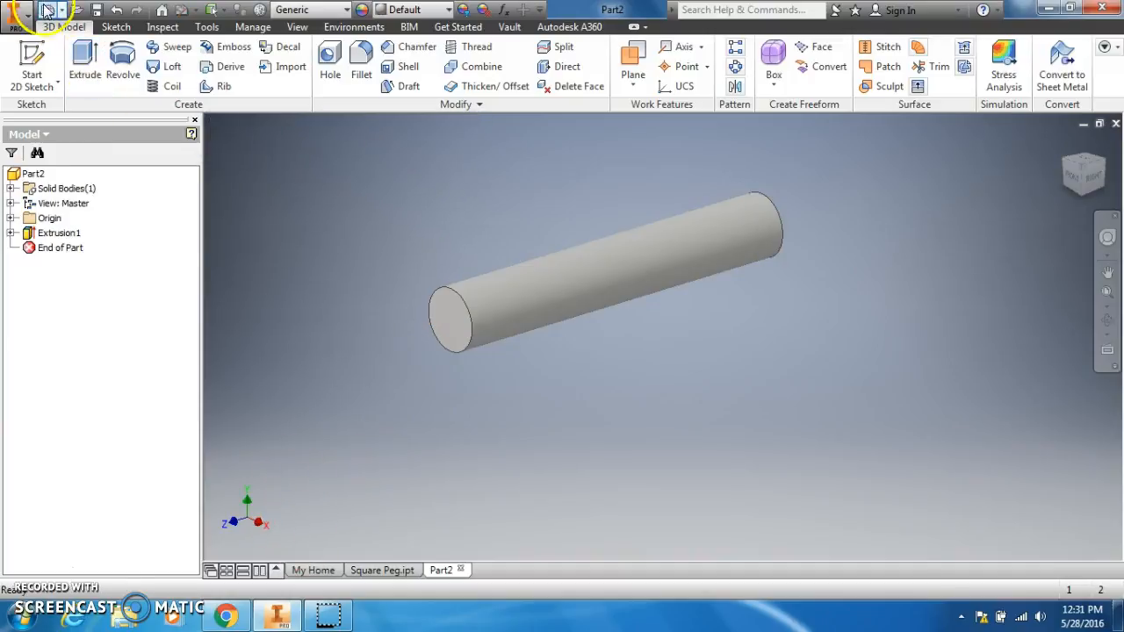
Step: Save the cylinder part as Round Peg in the Peg Board folder
{"action": "left_click", "coordinate": [97, 10]}
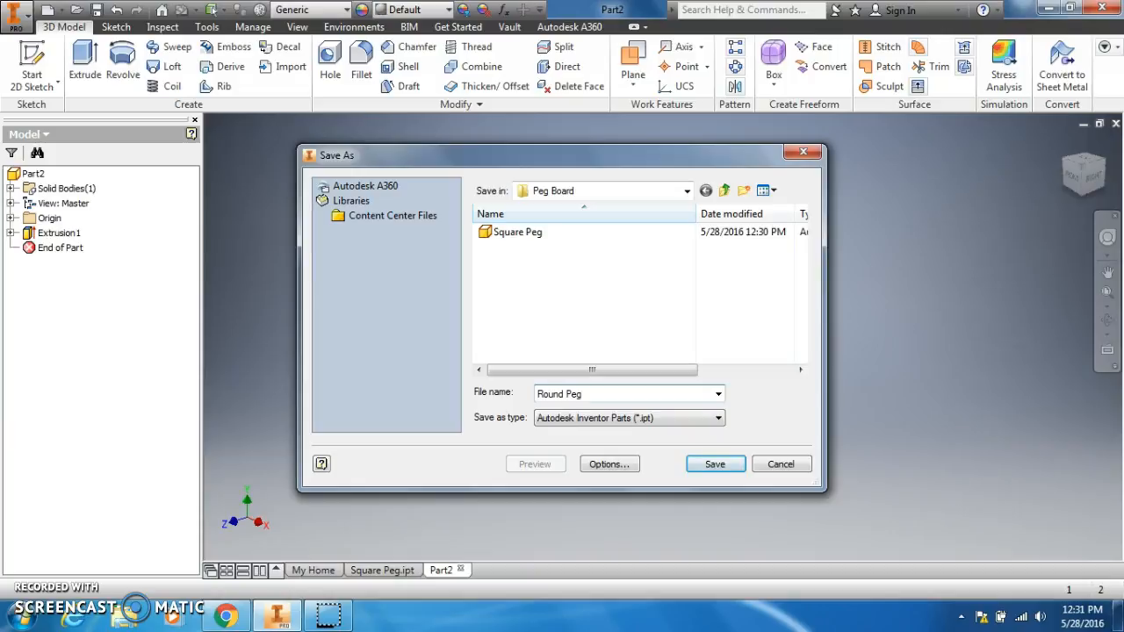
{"action": "type", "text": "Round Peg"}
{"action": "key", "text": "Return"}
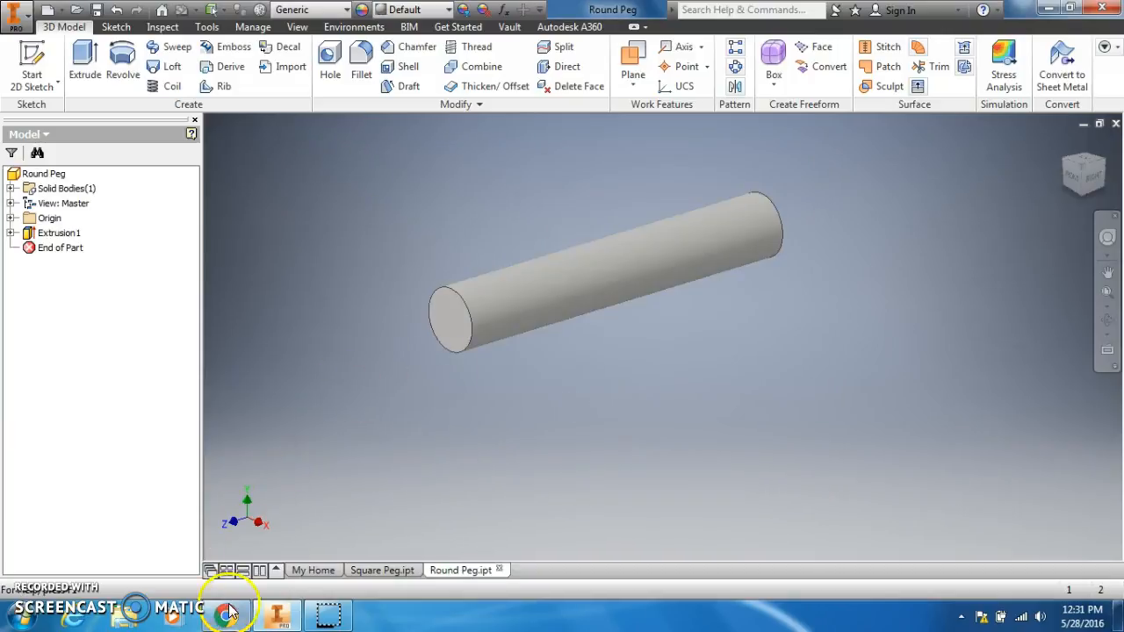
Step: Examine the grooved board's drawing in the browser, and create another Standard.ipt part back in Inventor
{"action": "left_click", "coordinate": [226, 617]}
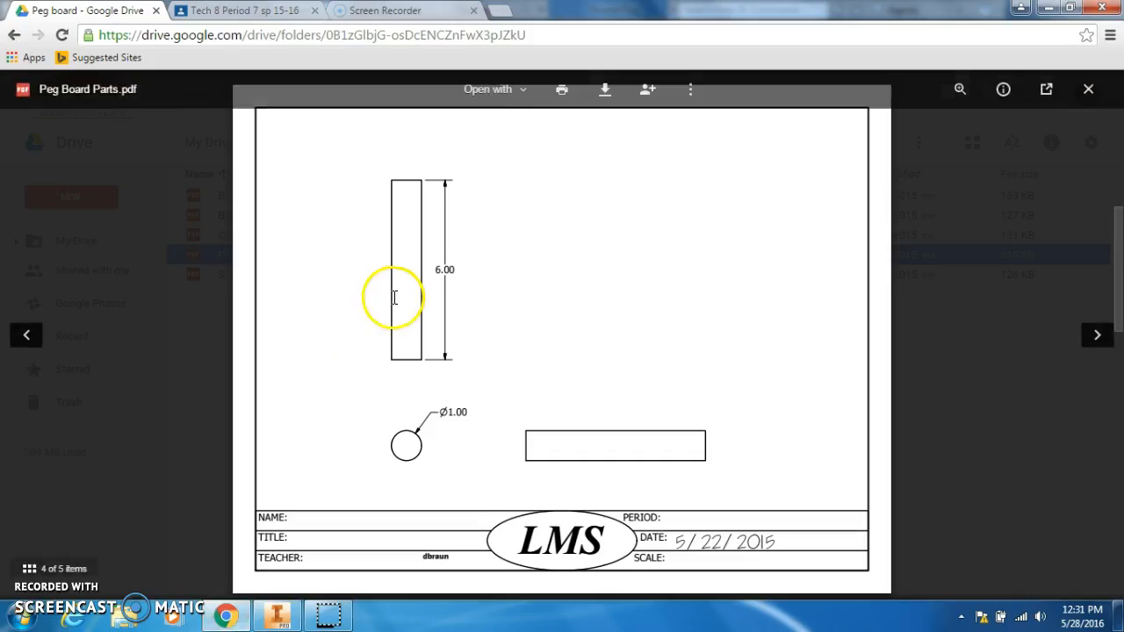
{"action": "scroll", "coordinate": [394, 296], "scroll_direction": "down", "scroll_amount": 3}
{"action": "scroll", "coordinate": [394, 295], "scroll_direction": "down", "scroll_amount": 3}
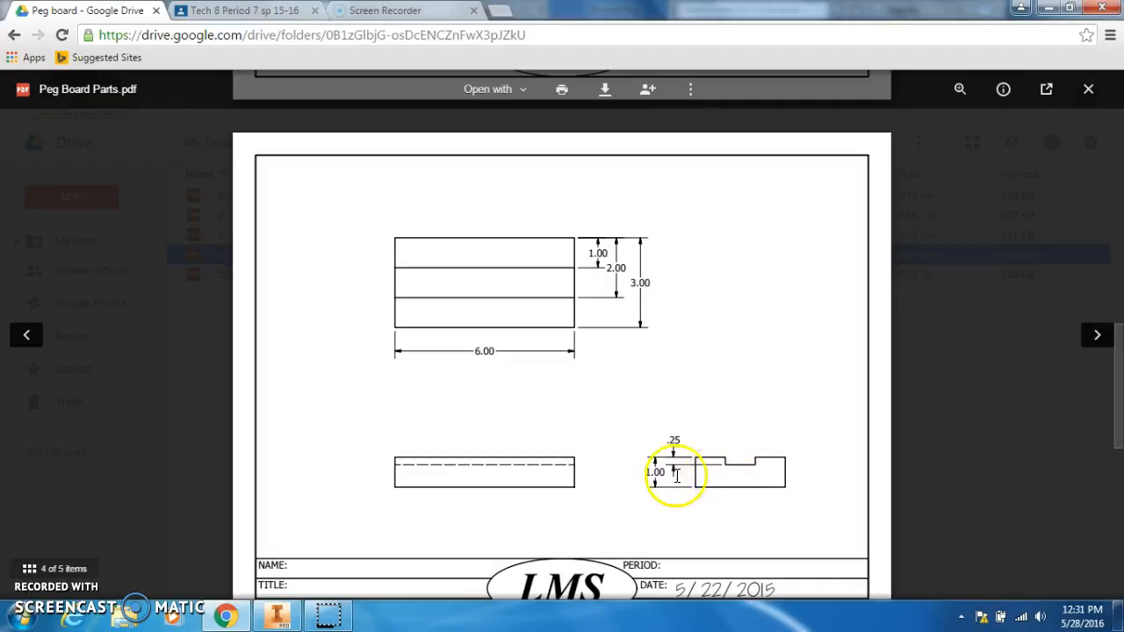
{"action": "left_click", "coordinate": [279, 620]}
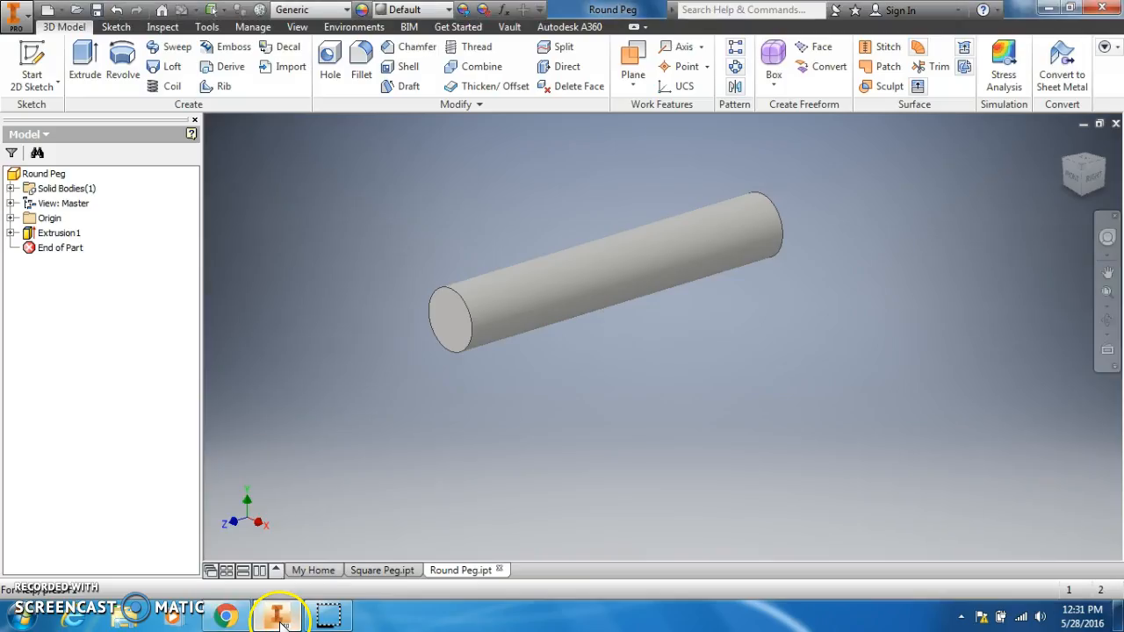
{"action": "left_click", "coordinate": [48, 11]}
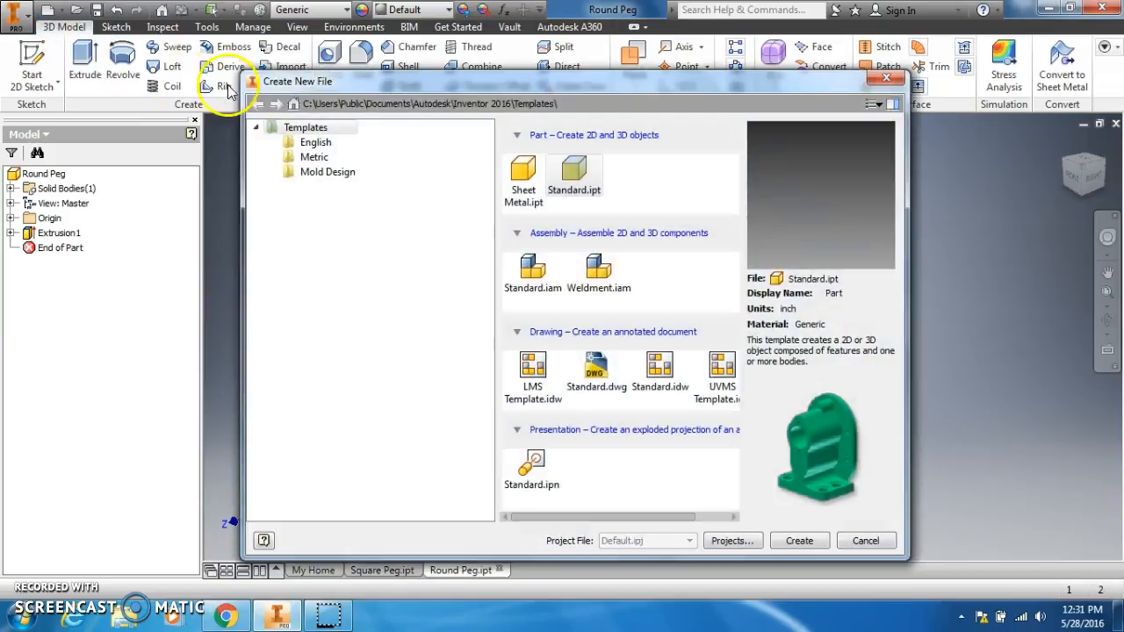
{"action": "double_click", "coordinate": [560, 182]}
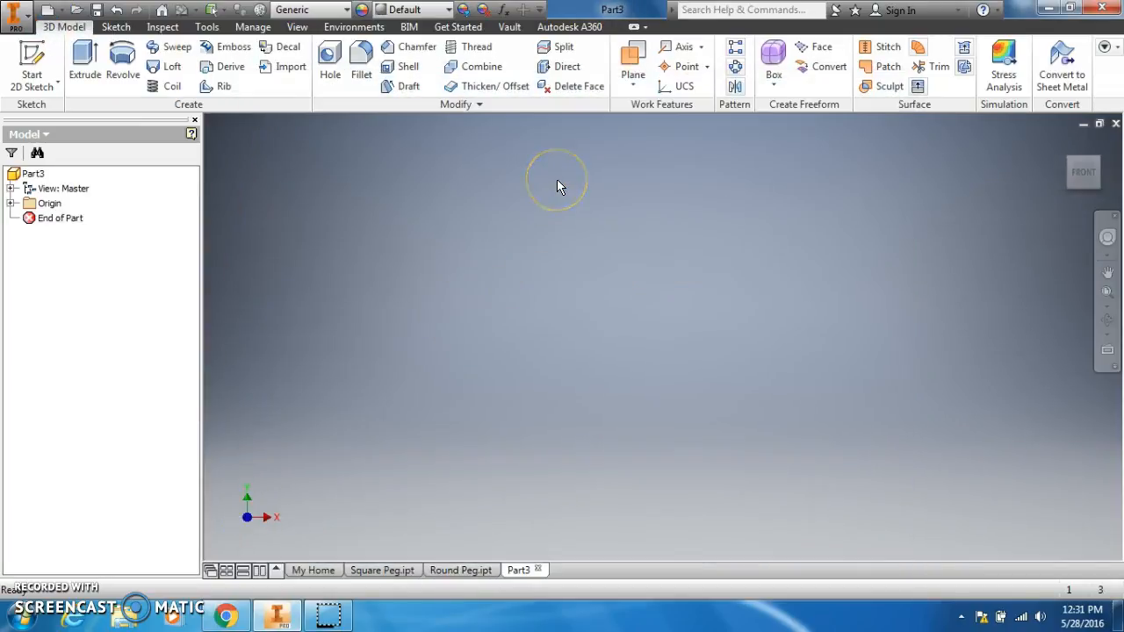
Step: On the right plane, sketch a wide rectangle about 2 in across with a smaller groove rectangle hanging from its upper edge
{"action": "left_click", "coordinate": [37, 55]}
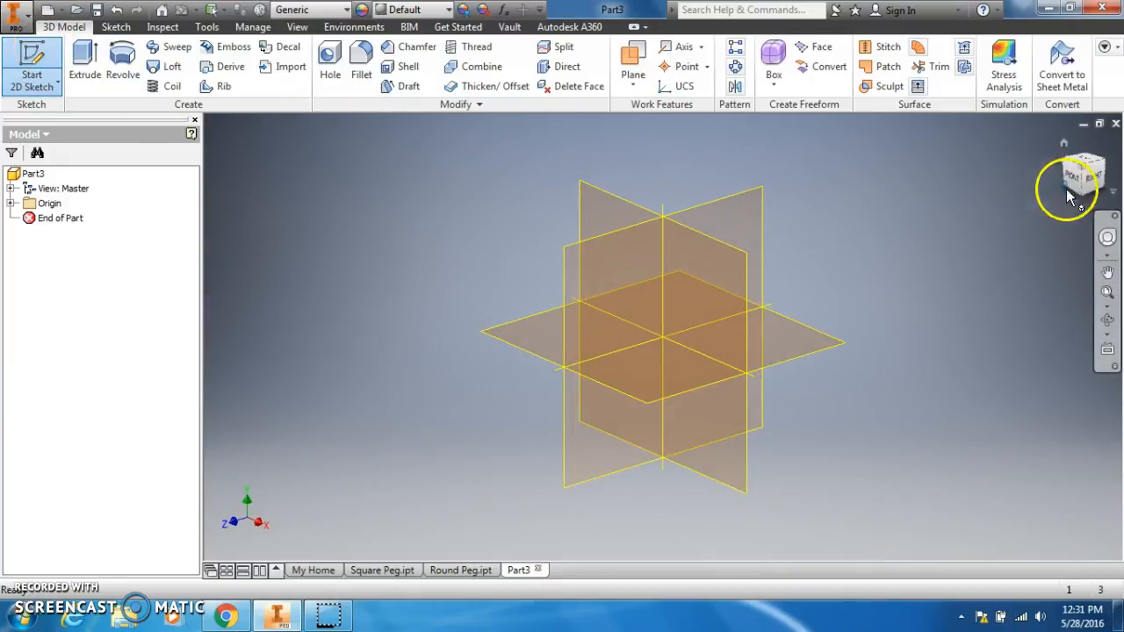
{"action": "left_click", "coordinate": [735, 204]}
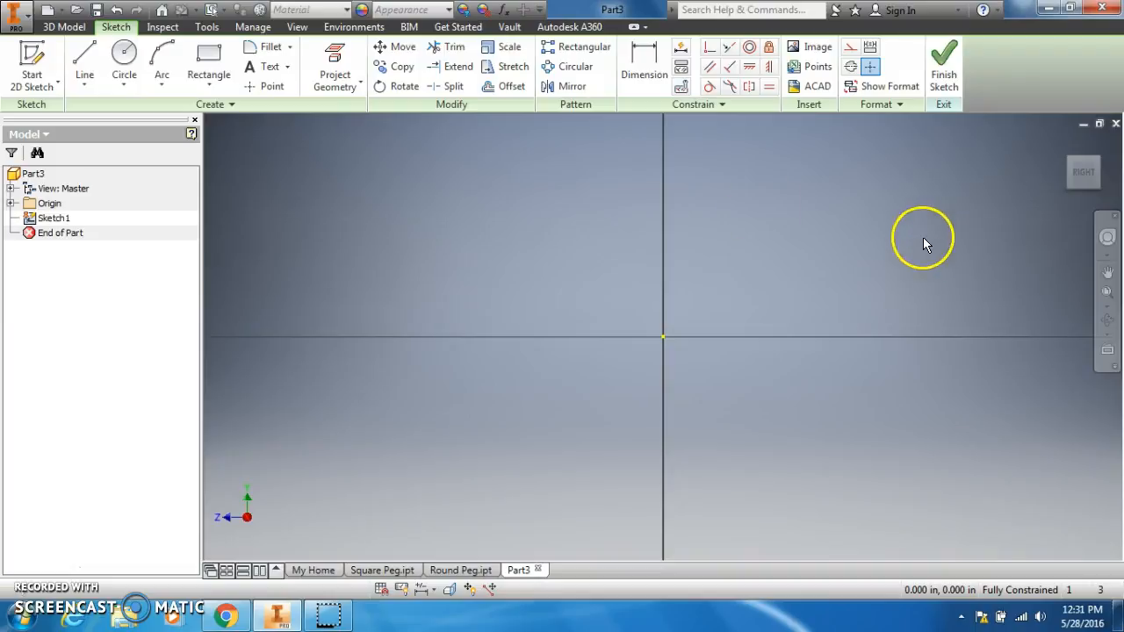
{"action": "left_click", "coordinate": [207, 61]}
{"action": "left_click", "coordinate": [334, 215]}
{"action": "left_click", "coordinate": [996, 362]}
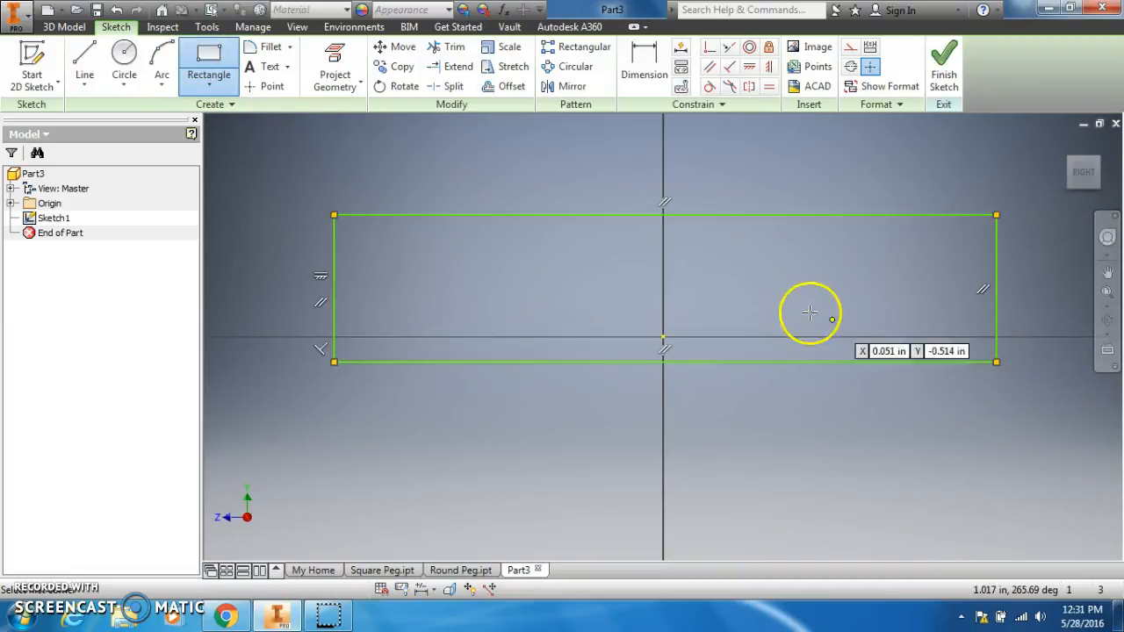
{"action": "left_click", "coordinate": [518, 214]}
{"action": "left_click", "coordinate": [796, 272]}
Step: Check the grooved board's dimensions in the browser drawing, and dimension the outer rectangle's width to 3 in in Inventor
{"action": "left_click", "coordinate": [644, 63]}
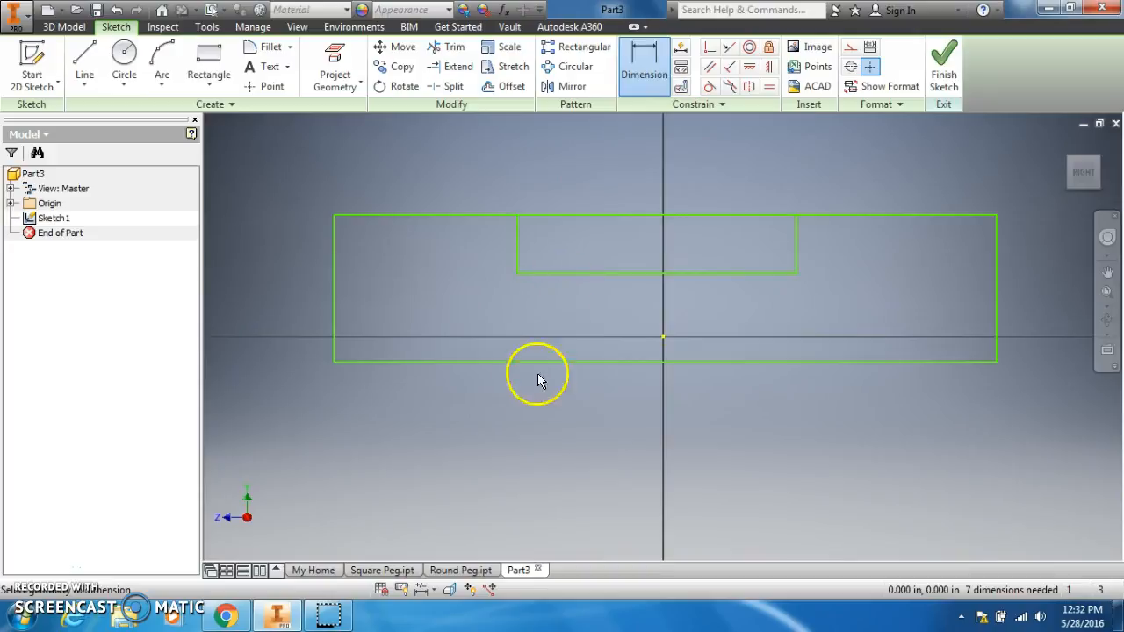
{"action": "left_click", "coordinate": [226, 615]}
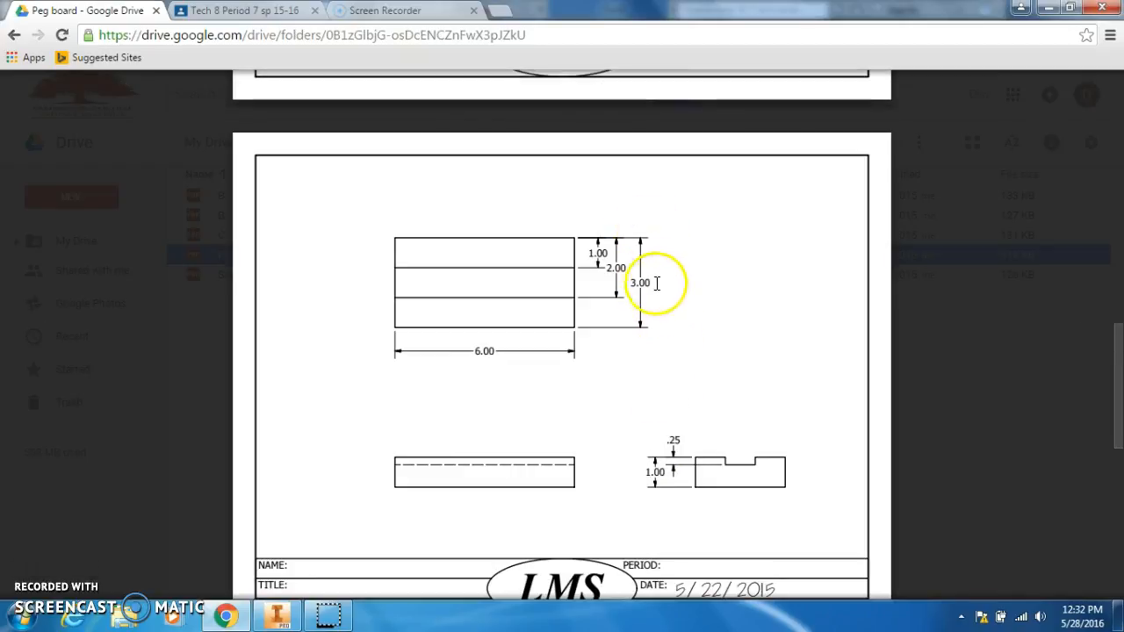
{"action": "left_click", "coordinate": [276, 615]}
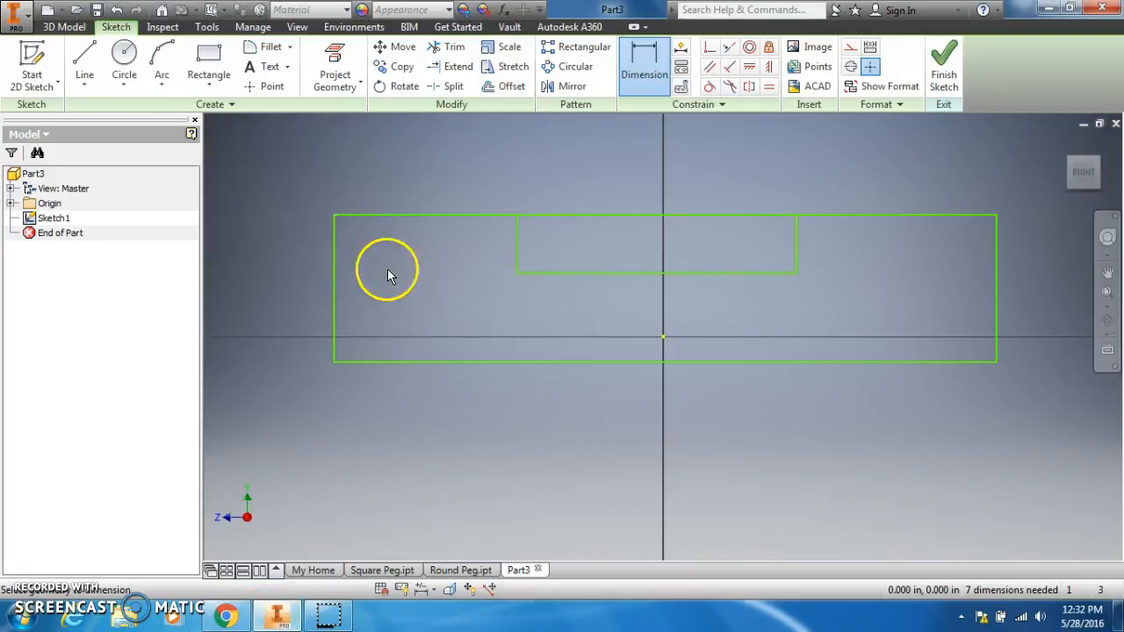
{"action": "left_click", "coordinate": [420, 361]}
{"action": "left_click", "coordinate": [426, 400]}
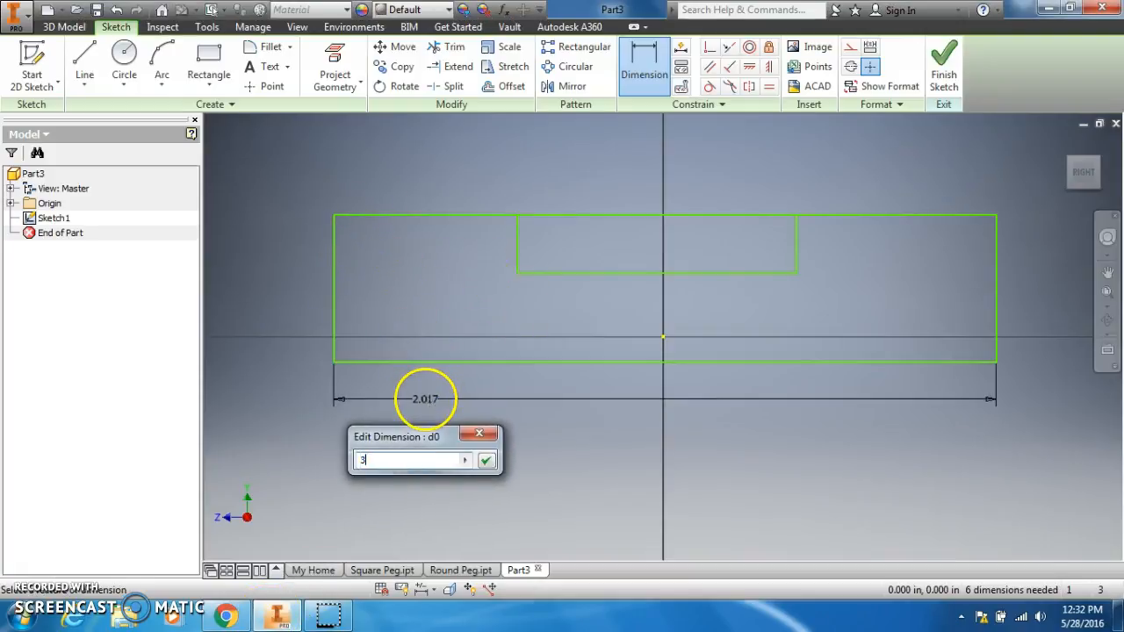
{"action": "type", "text": "3"}
{"action": "key", "text": "Return"}
Step: Dimension the outer rectangle's height to 1 in
{"action": "left_click", "coordinate": [1084, 172]}
{"action": "left_click", "coordinate": [451, 336]}
{"action": "left_click", "coordinate": [428, 333]}
{"action": "type", "text": "1"}
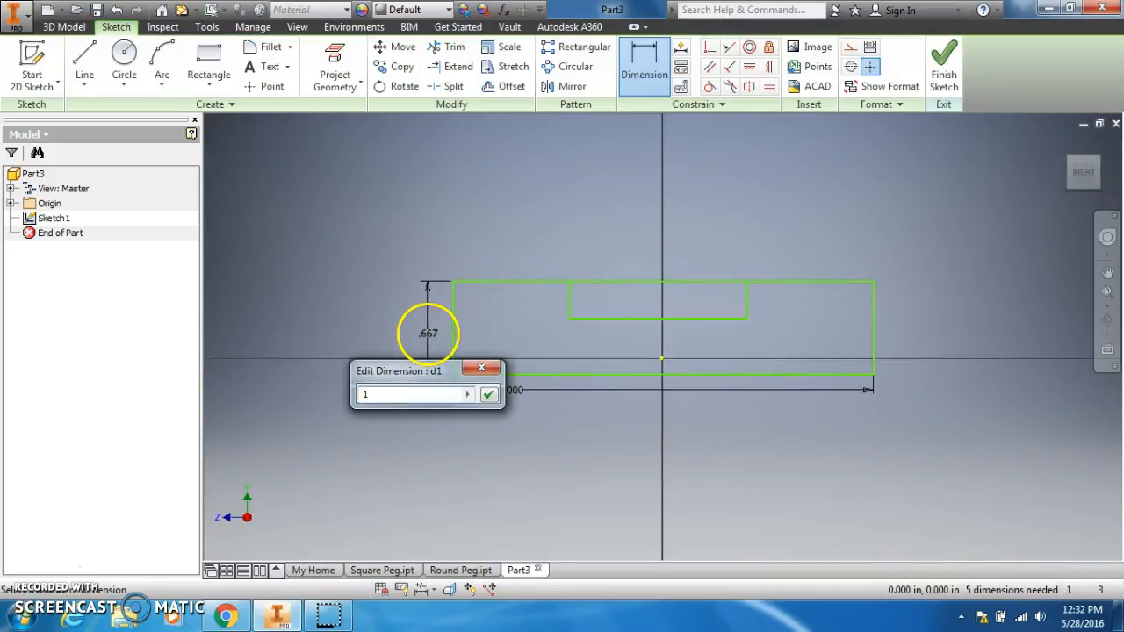
{"action": "key", "text": "Return"}
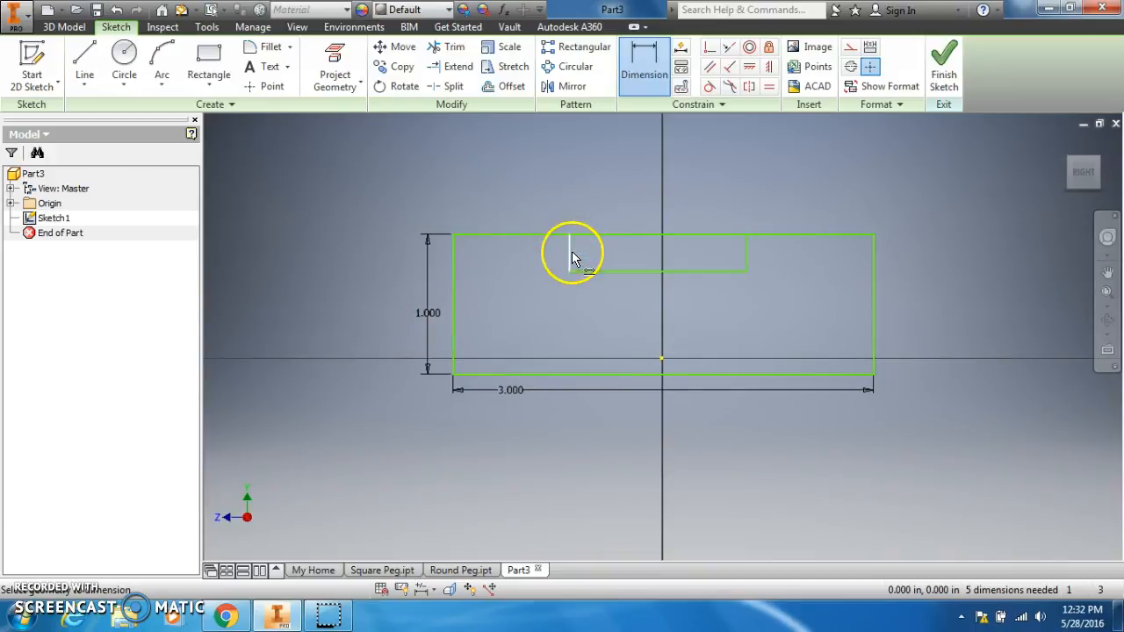
Step: Dimension the depth of the groove rectangle to .25 in
{"action": "left_click", "coordinate": [570, 258]}
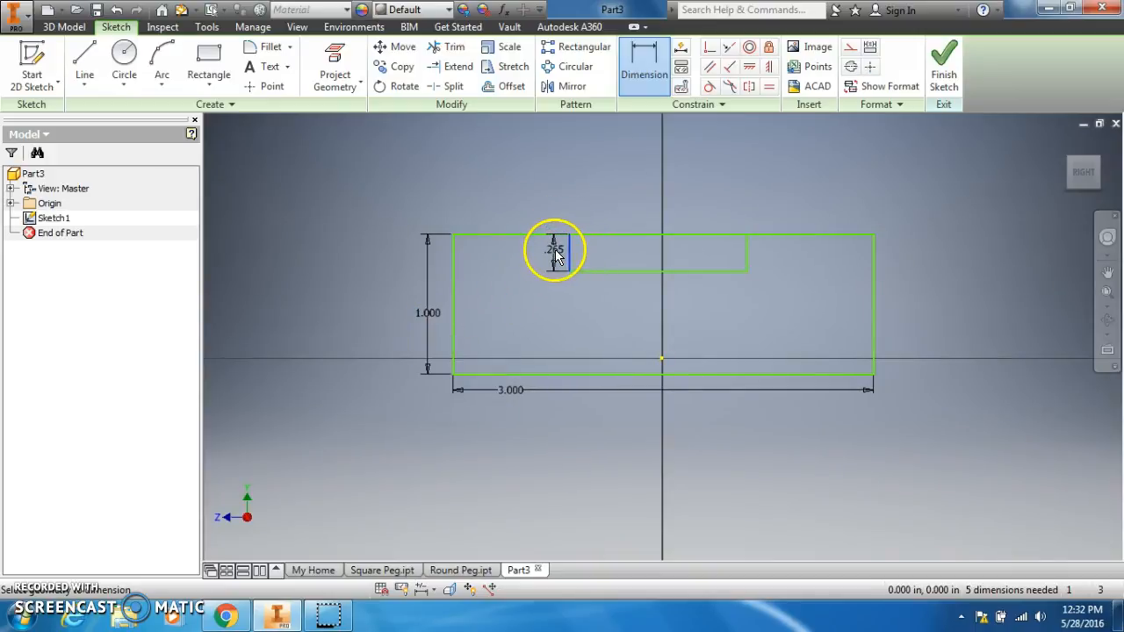
{"action": "left_click", "coordinate": [554, 249]}
{"action": "type", "text": ".25"}
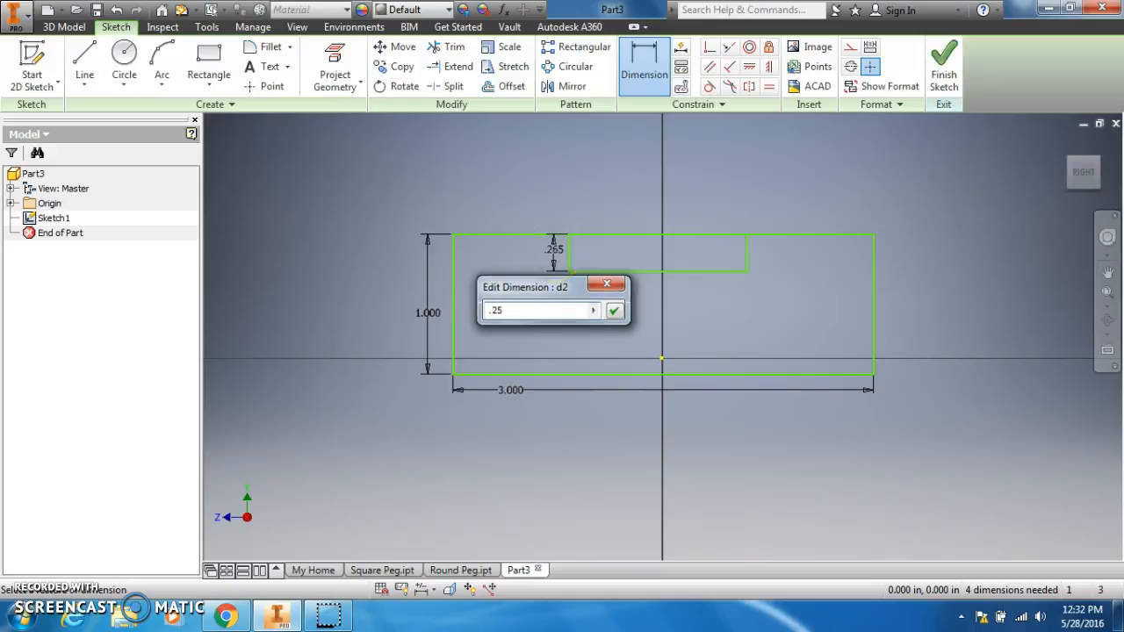
{"action": "key", "text": "Return"}
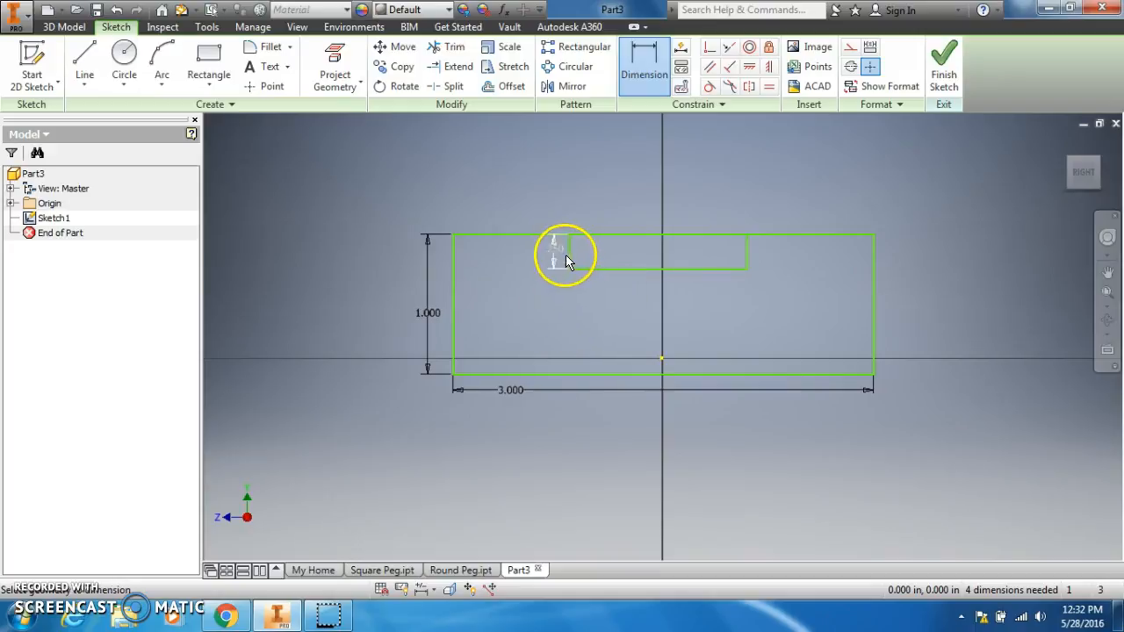
Step: Dimension the distance between the outer rectangle's left edge and the groove's left edge to 1 in
{"action": "left_click", "coordinate": [570, 262]}
{"action": "left_click", "coordinate": [453, 279]}
{"action": "left_click", "coordinate": [482, 193]}
{"action": "type", "text": "1"}
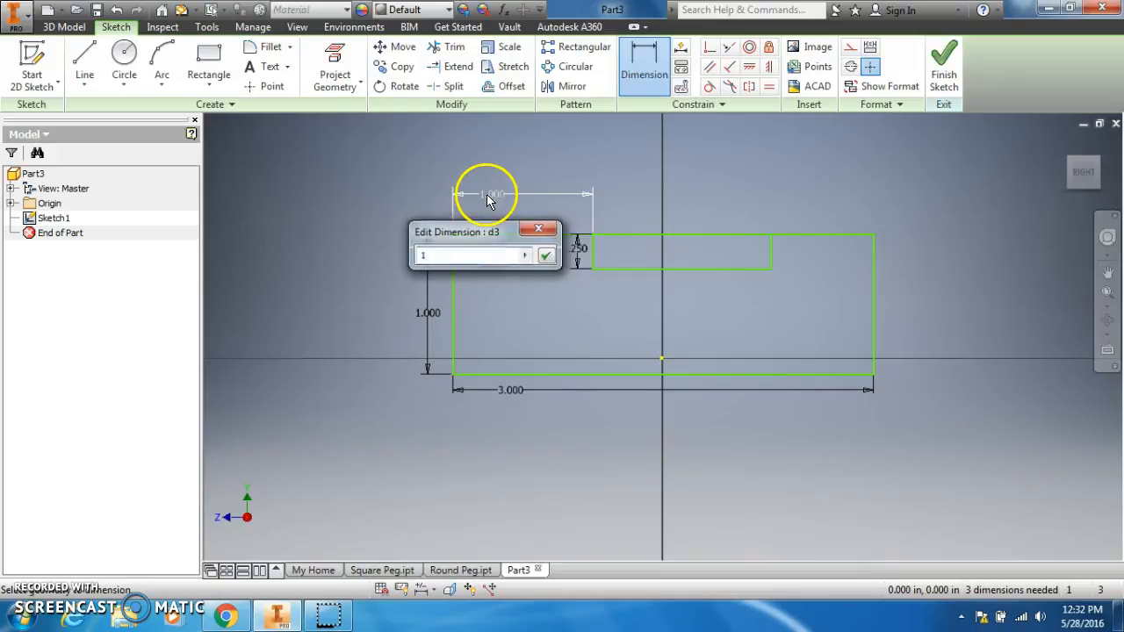
{"action": "key", "text": "Return"}
Step: Dimension the groove's width to 1 in and finish the sketch
{"action": "left_click", "coordinate": [650, 274]}
{"action": "left_click", "coordinate": [640, 193]}
{"action": "type", "text": "1"}
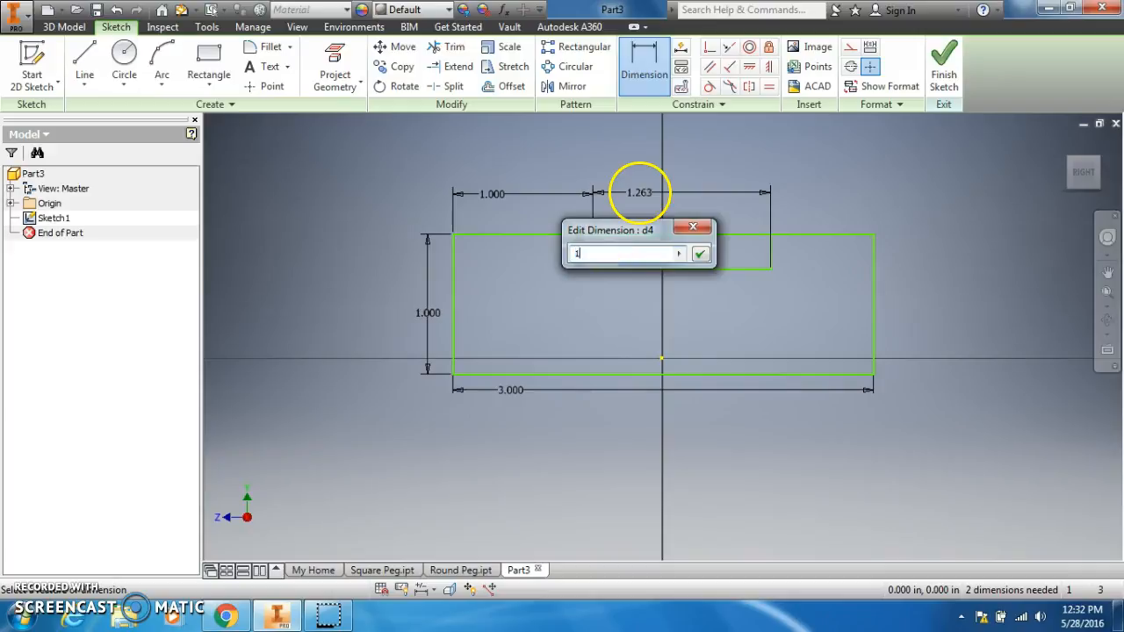
{"action": "key", "text": "Return"}
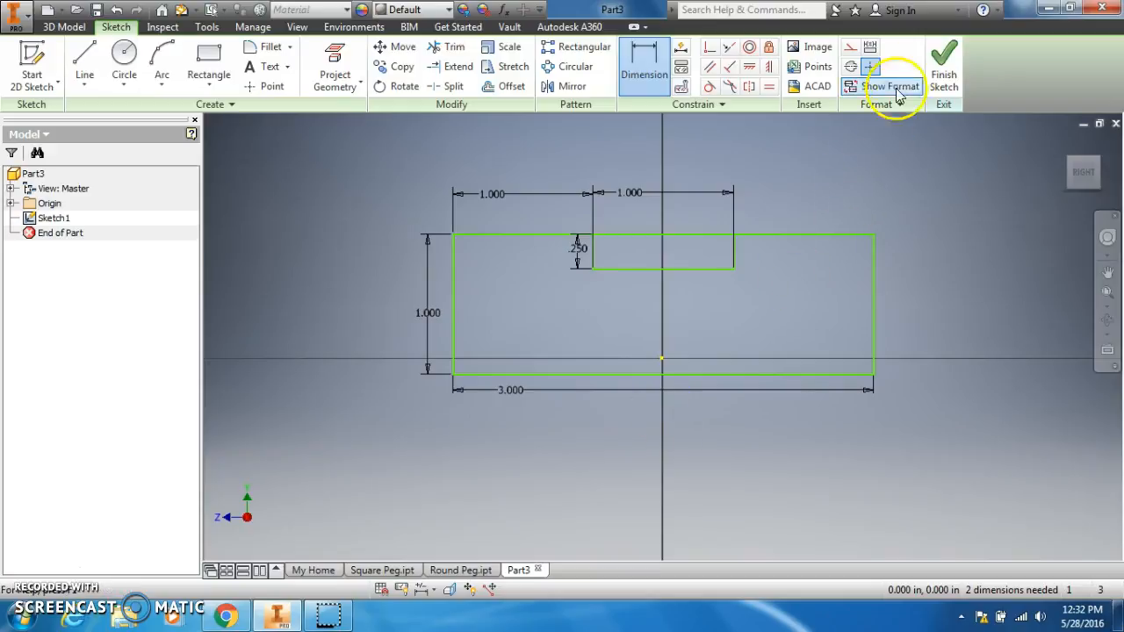
{"action": "left_click", "coordinate": [952, 63]}
Step: Check the board's length in the browser drawing, extrude the grooved profile 6 in in Inventor, and show it in the home view
{"action": "scroll", "coordinate": [831, 243], "scroll_direction": "up", "scroll_amount": 5}
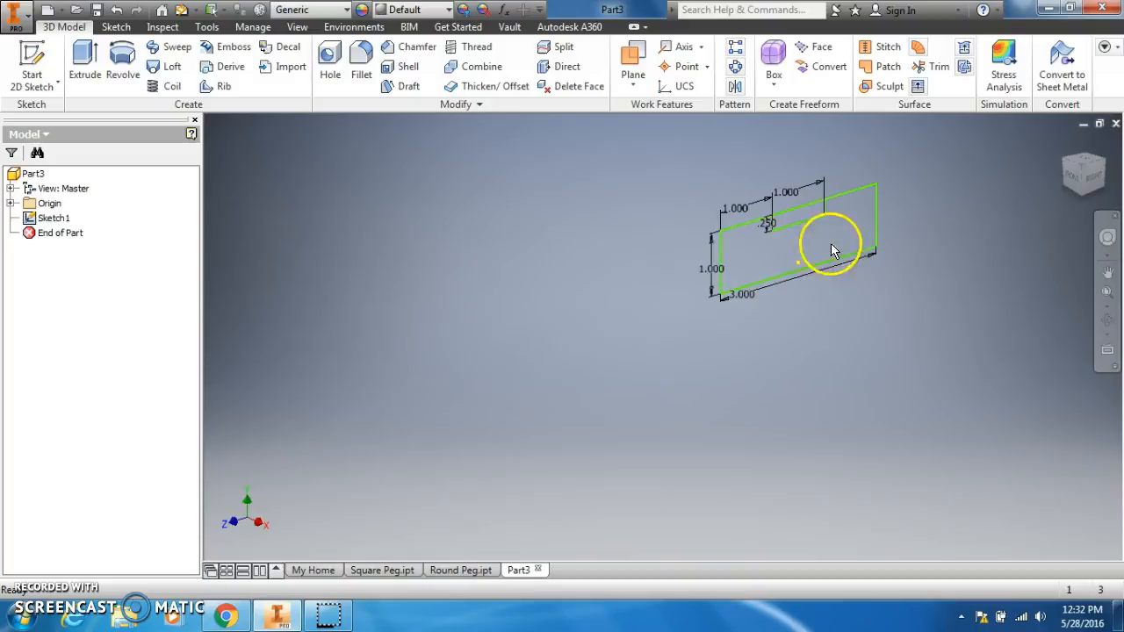
{"action": "left_click", "coordinate": [226, 614]}
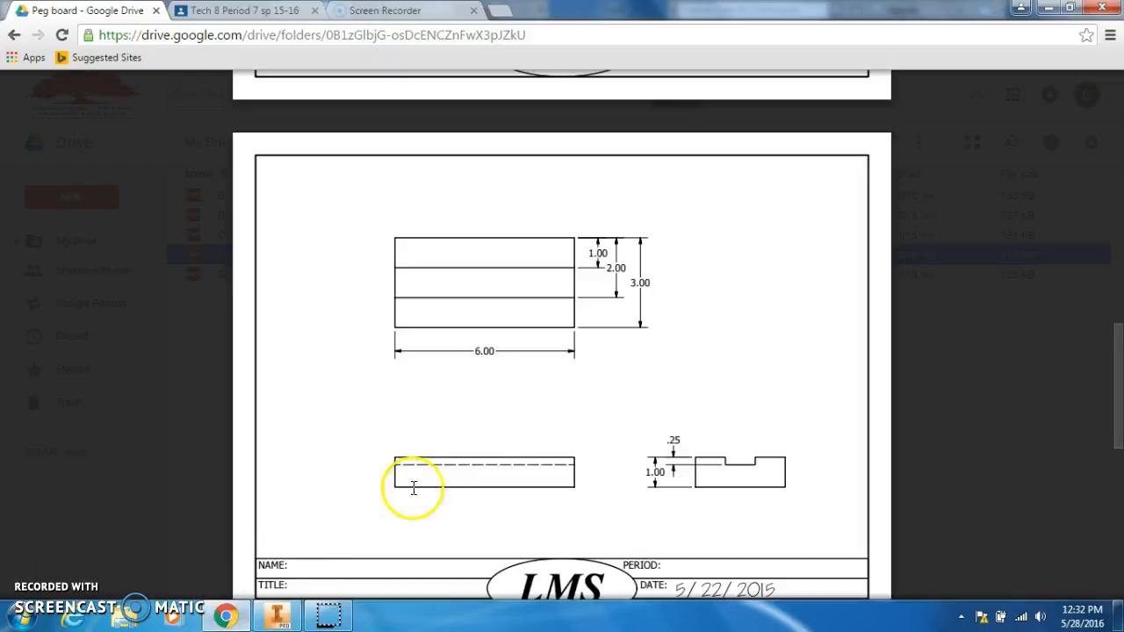
{"action": "left_click", "coordinate": [277, 614]}
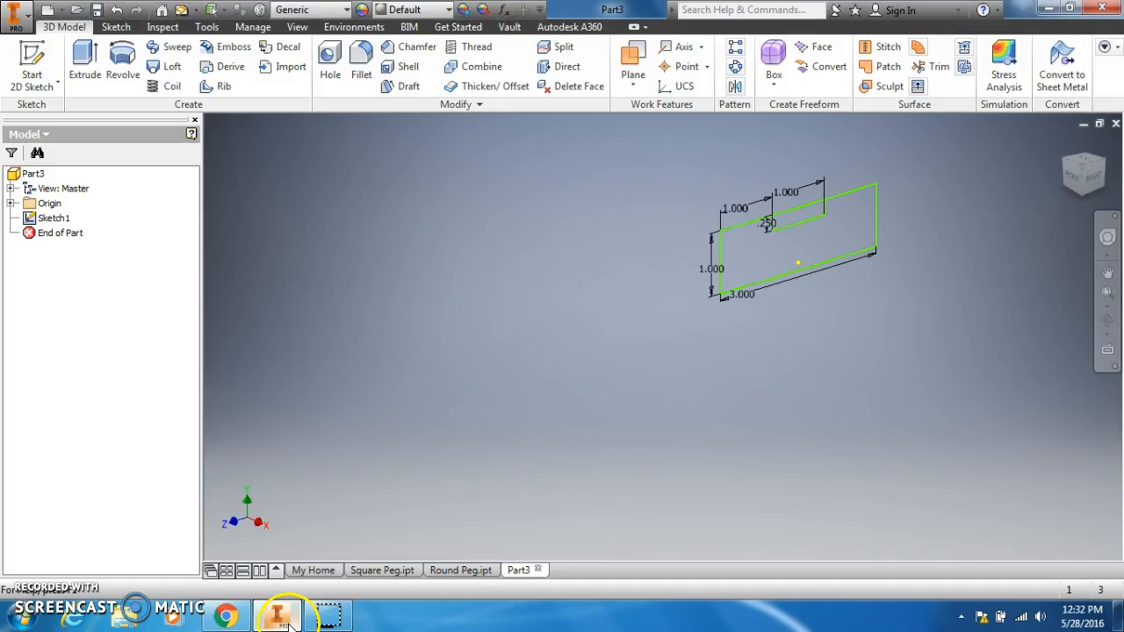
{"action": "left_click", "coordinate": [86, 54]}
{"action": "left_click", "coordinate": [746, 254]}
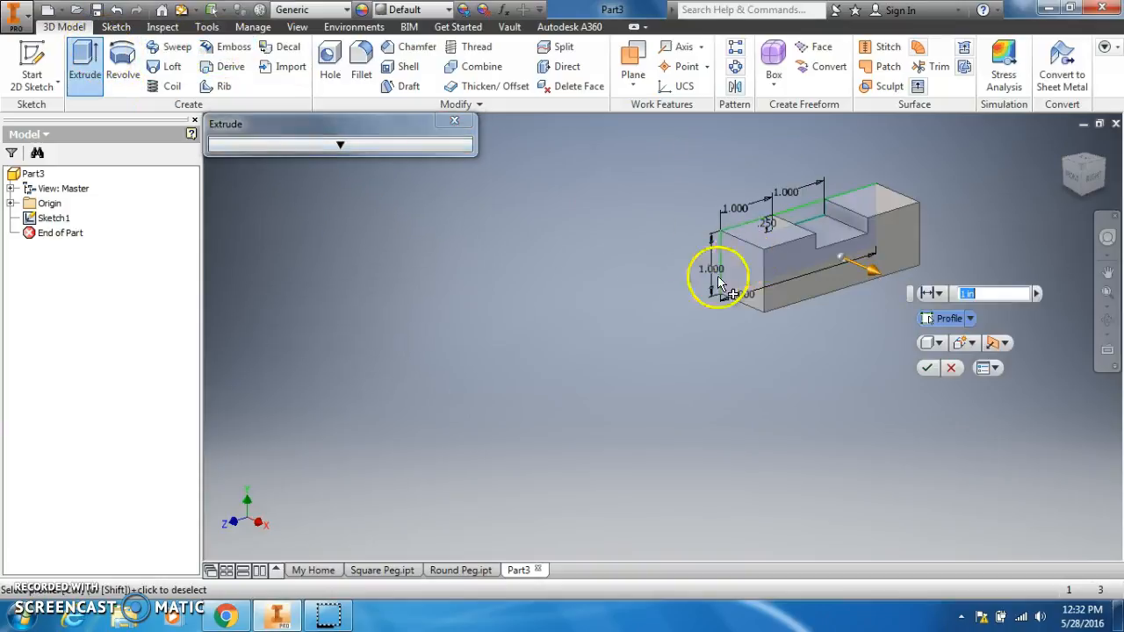
{"action": "left_click_drag", "start_coordinate": [984, 294], "coordinate": [953, 279]}
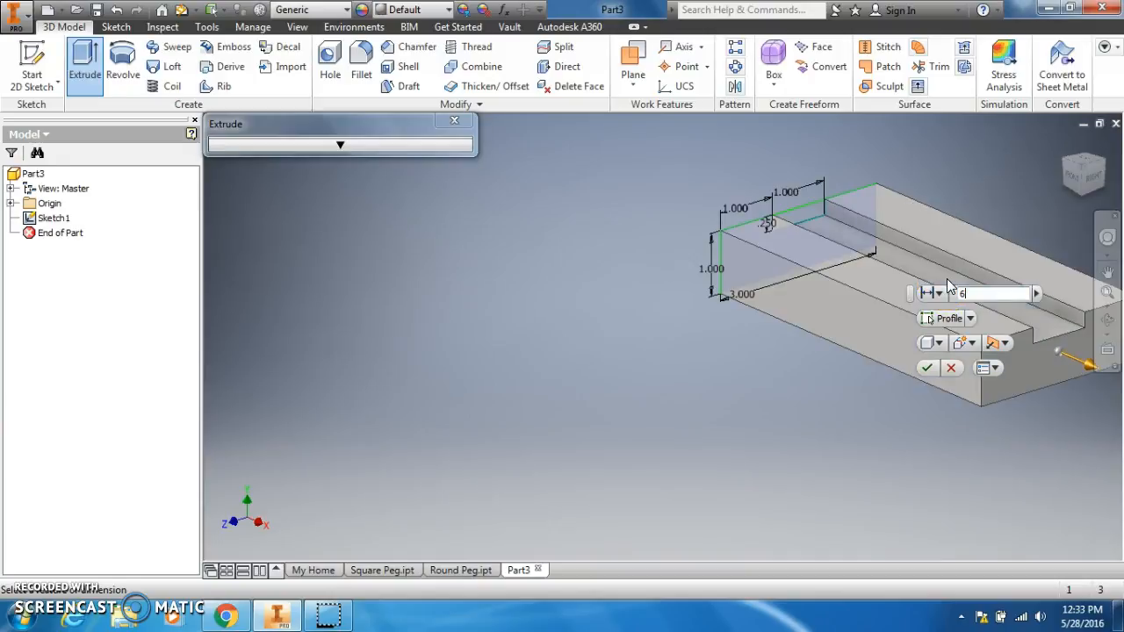
{"action": "key", "text": "Return"}
{"action": "middle_click_drag", "start_coordinate": [953, 287], "coordinate": [684, 388]}
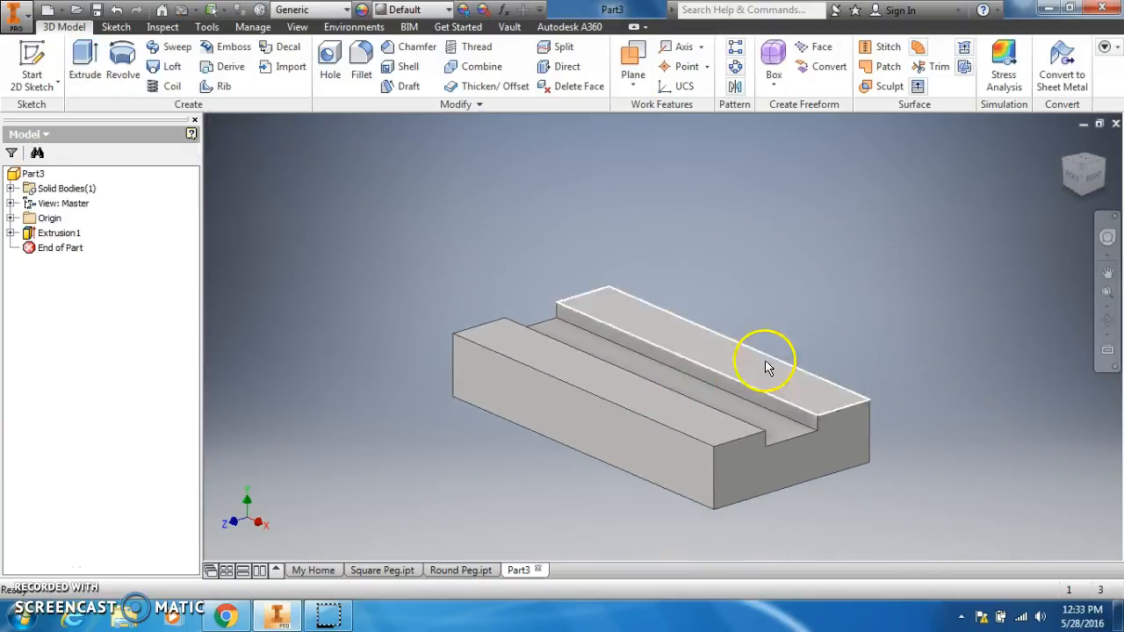
{"action": "scroll", "coordinate": [803, 341], "scroll_direction": "up", "scroll_amount": 3}
{"action": "middle_click_drag", "start_coordinate": [803, 340], "coordinate": [777, 349]}
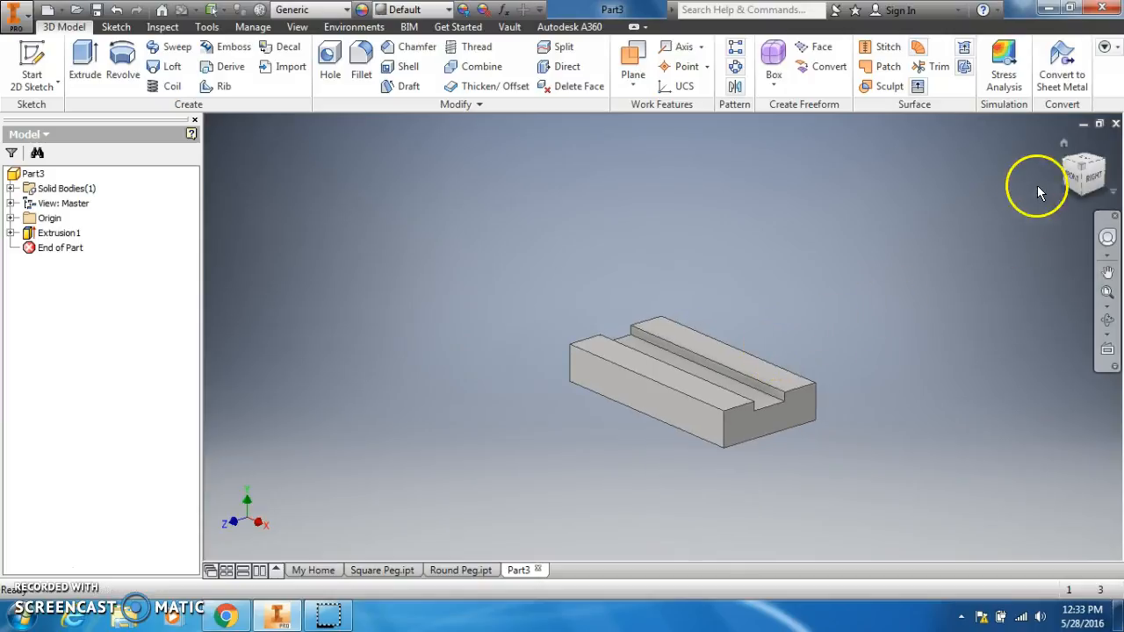
{"action": "left_click", "coordinate": [1065, 143]}
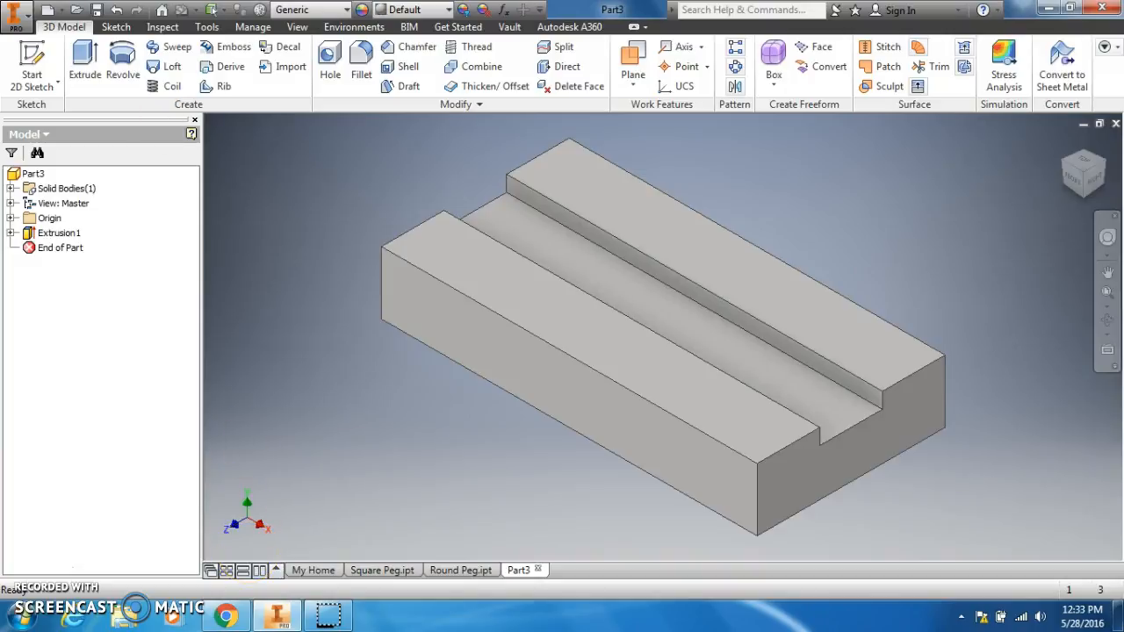
Step: Save the grooved board as Base in the Peg Board folder
{"action": "left_click", "coordinate": [50, 10]}
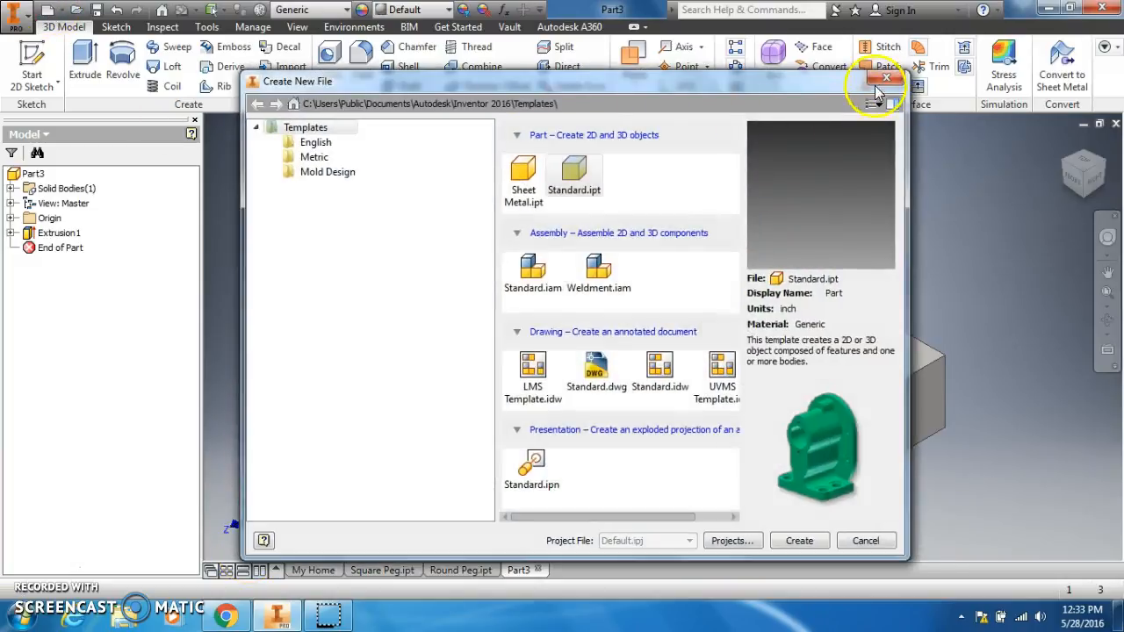
{"action": "left_click", "coordinate": [884, 81]}
{"action": "left_click", "coordinate": [98, 11]}
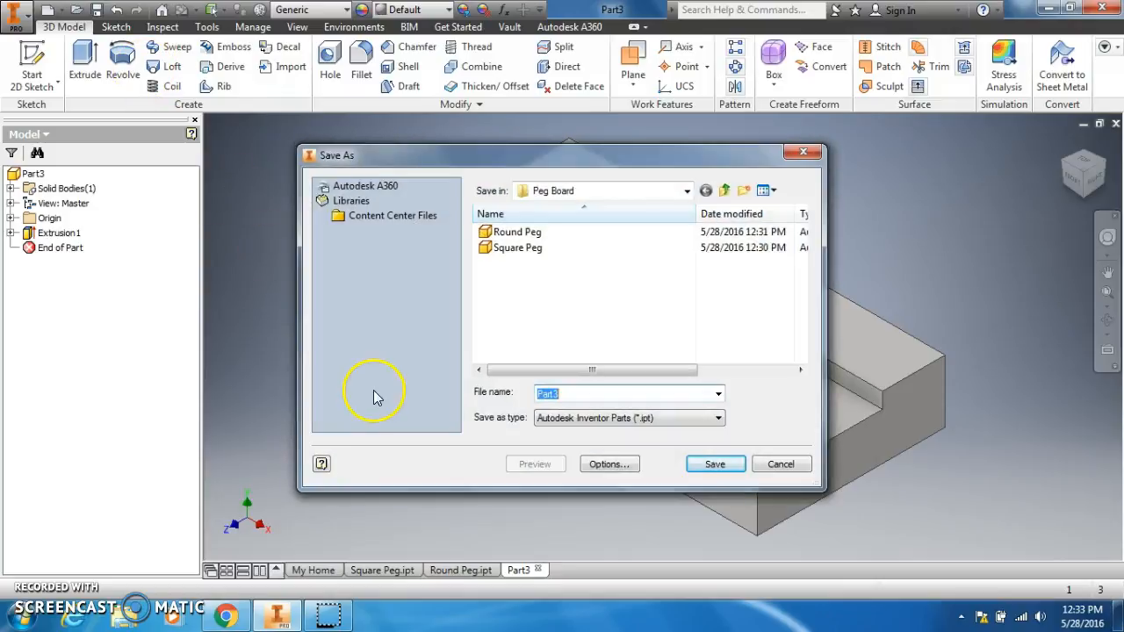
{"action": "type", "text": "Base"}
{"action": "key", "text": "Return"}
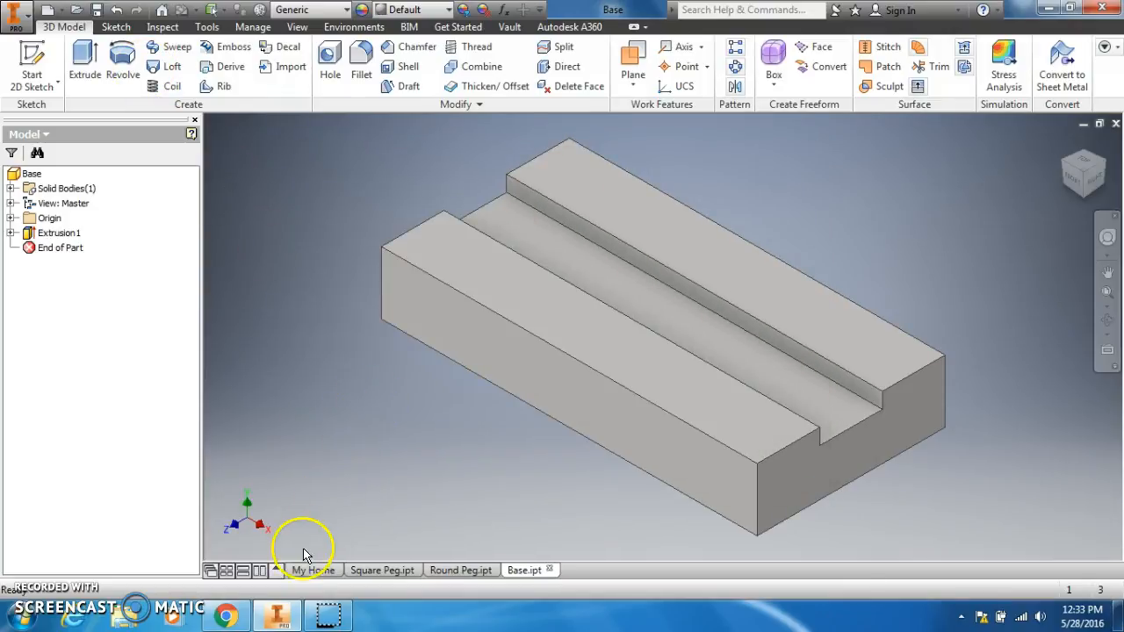
Step: Examine the drawing of the board with square and round holes in the browser, and create a new Standard.ipt part in Inventor
{"action": "left_click", "coordinate": [244, 623]}
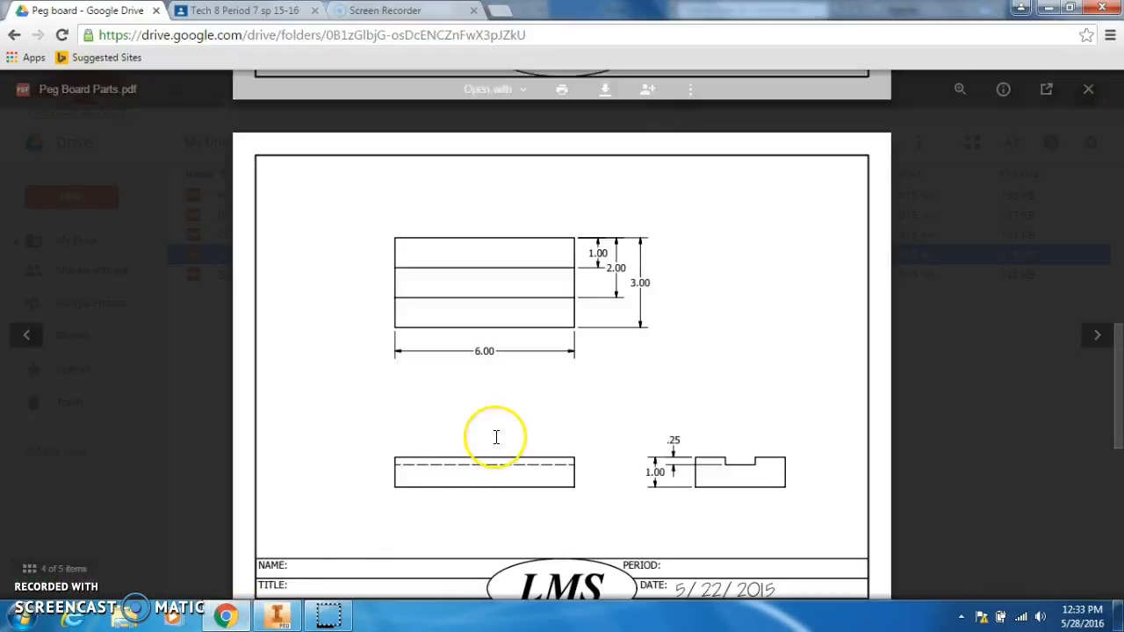
{"action": "scroll", "coordinate": [496, 436], "scroll_direction": "down", "scroll_amount": 7}
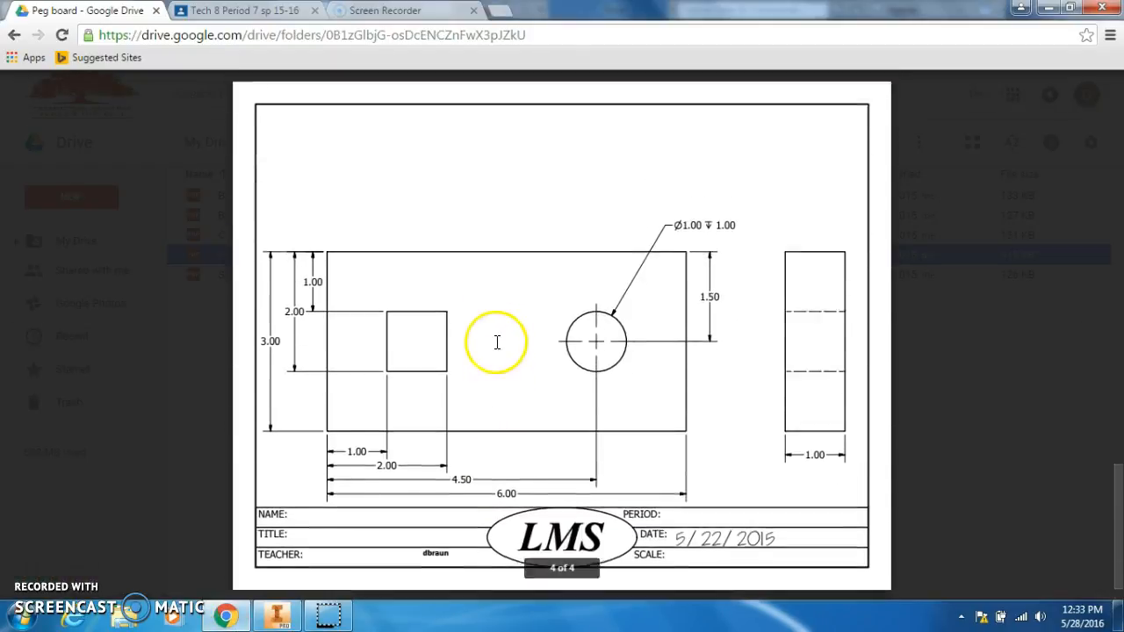
{"action": "scroll", "coordinate": [502, 342], "scroll_direction": "up", "scroll_amount": 1}
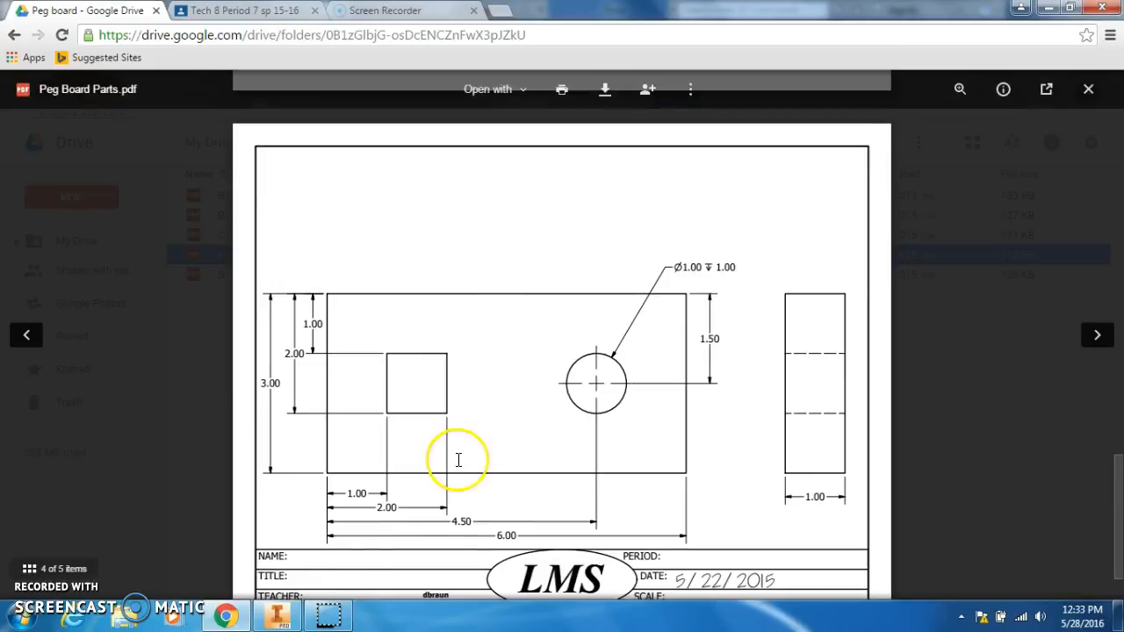
{"action": "left_click", "coordinate": [269, 622]}
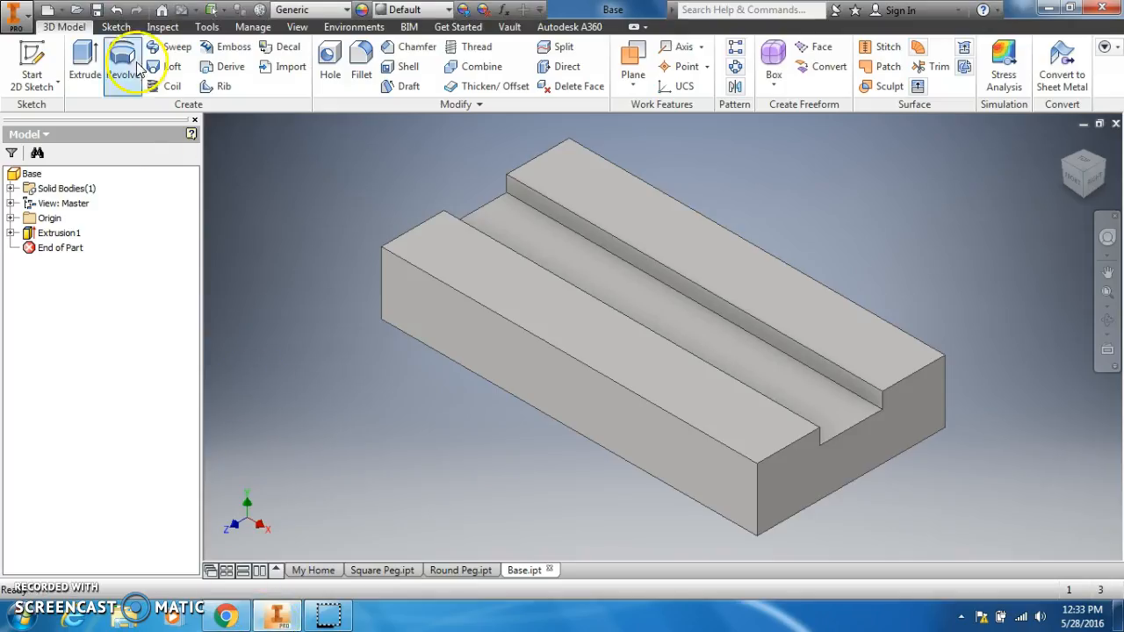
{"action": "left_click", "coordinate": [50, 11]}
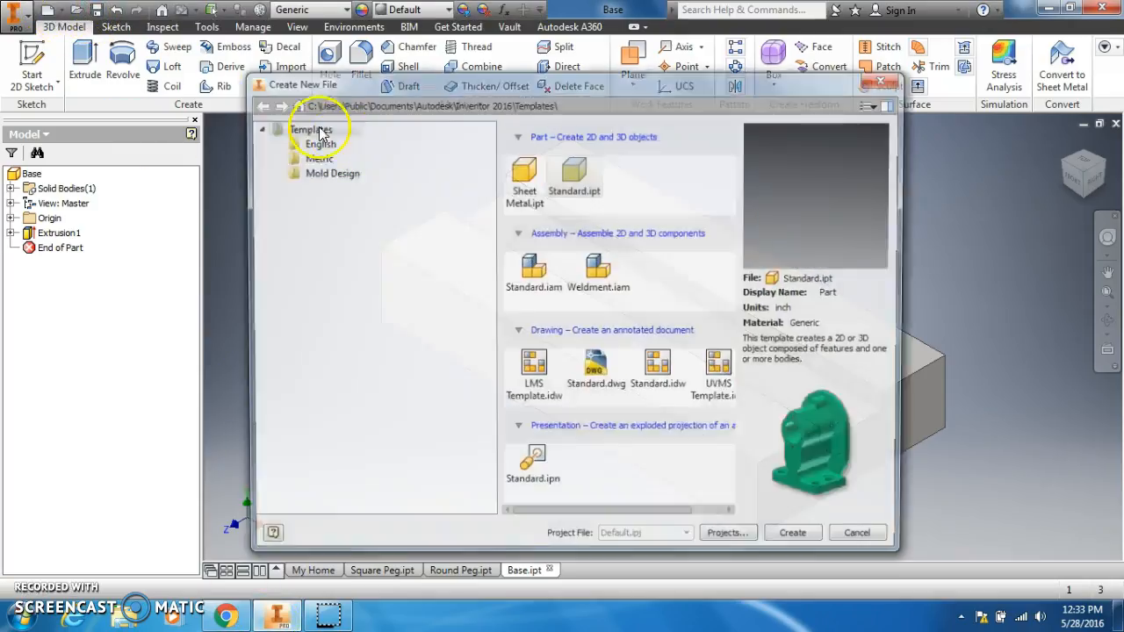
{"action": "double_click", "coordinate": [571, 180]}
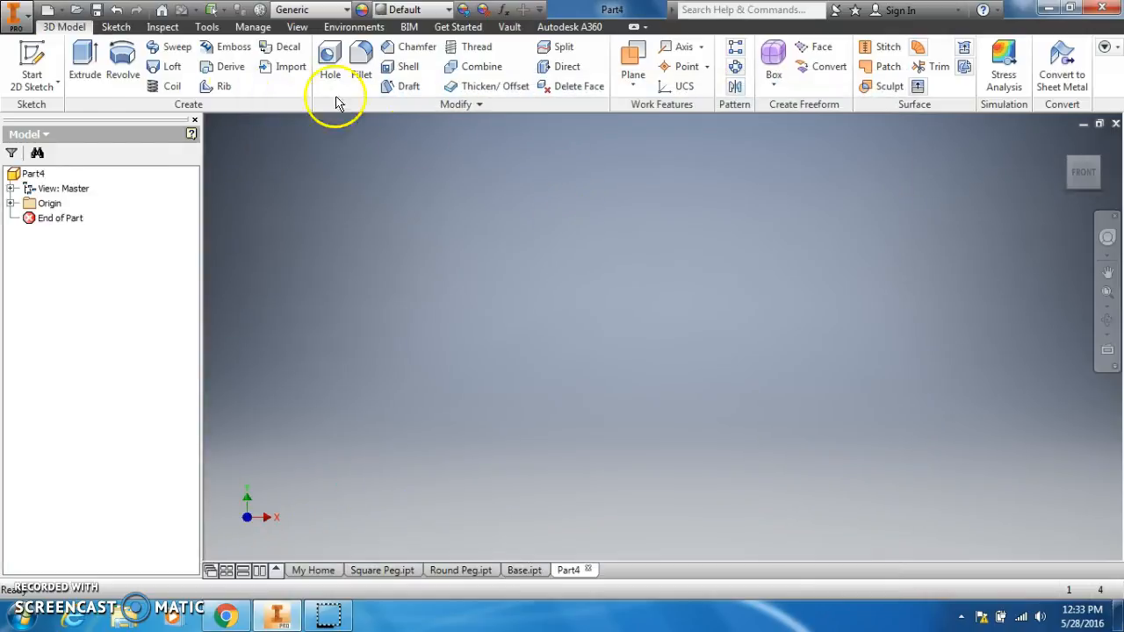
Step: Check the holed board's drawing in the browser, and sketch a rectangle about 1.1 in tall around the origin on Inventor's front plane
{"action": "left_click", "coordinate": [91, 56]}
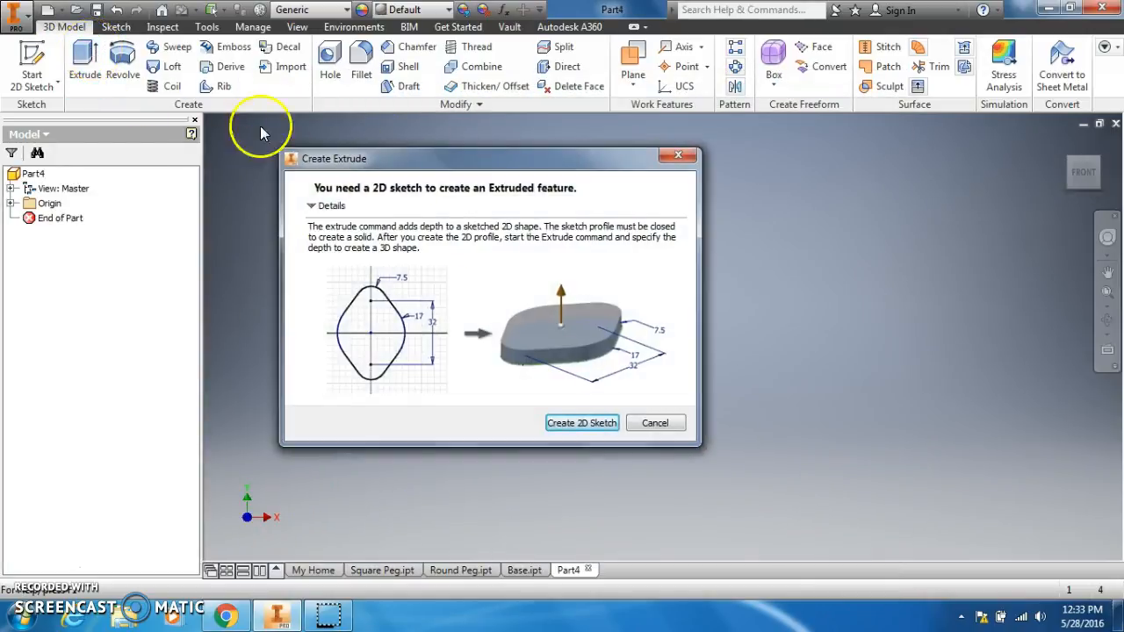
{"action": "left_click", "coordinate": [655, 423]}
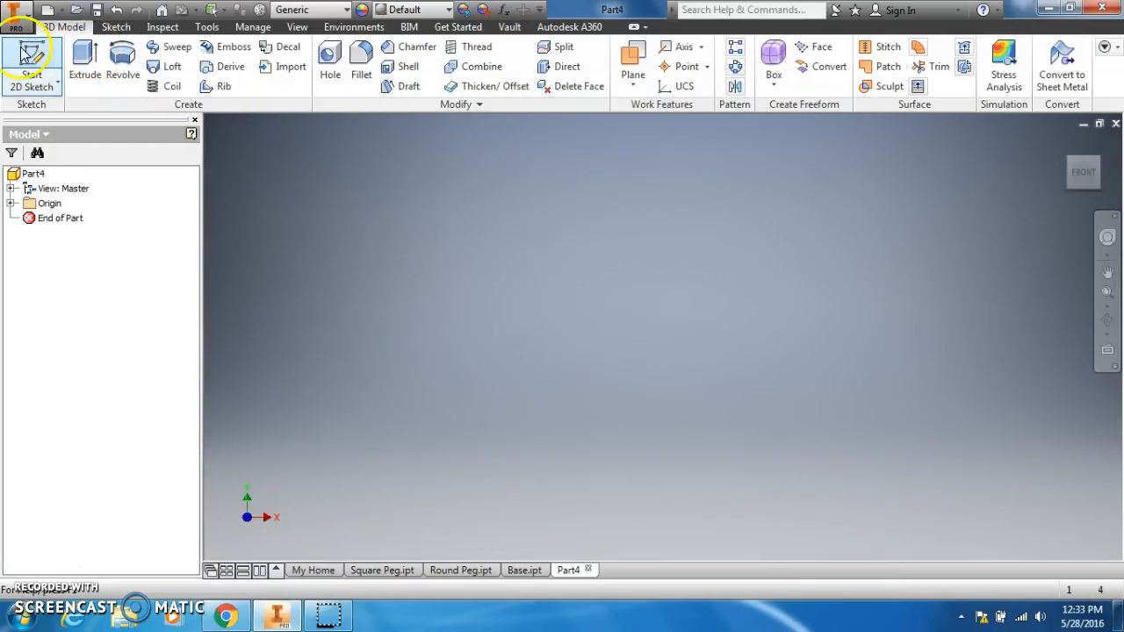
{"action": "left_click", "coordinate": [32, 54]}
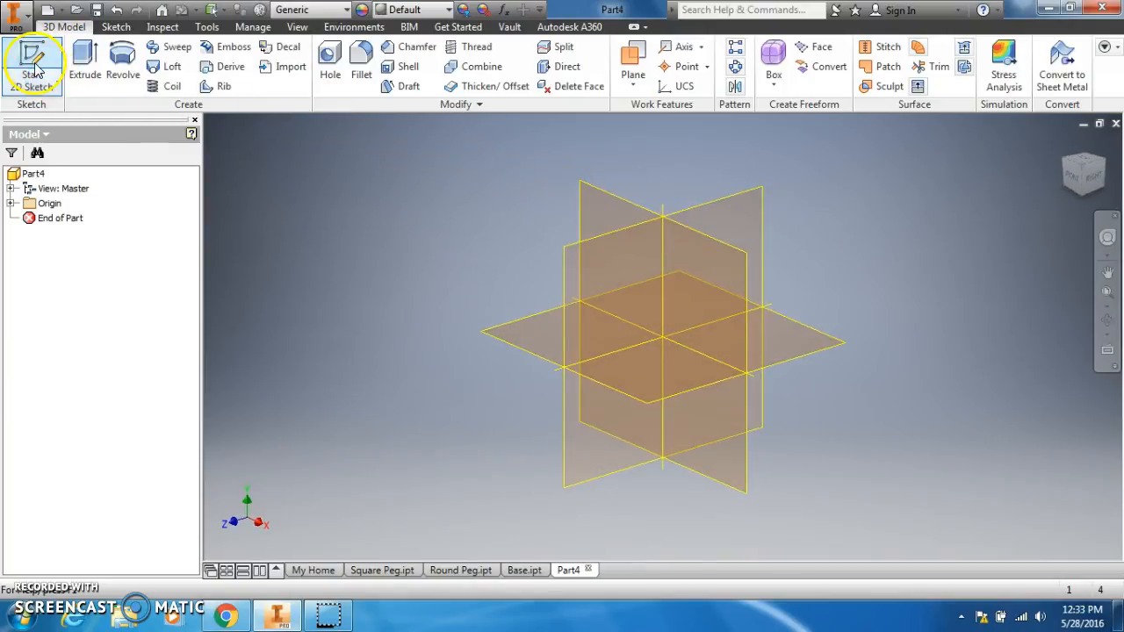
{"action": "left_click", "coordinate": [631, 201]}
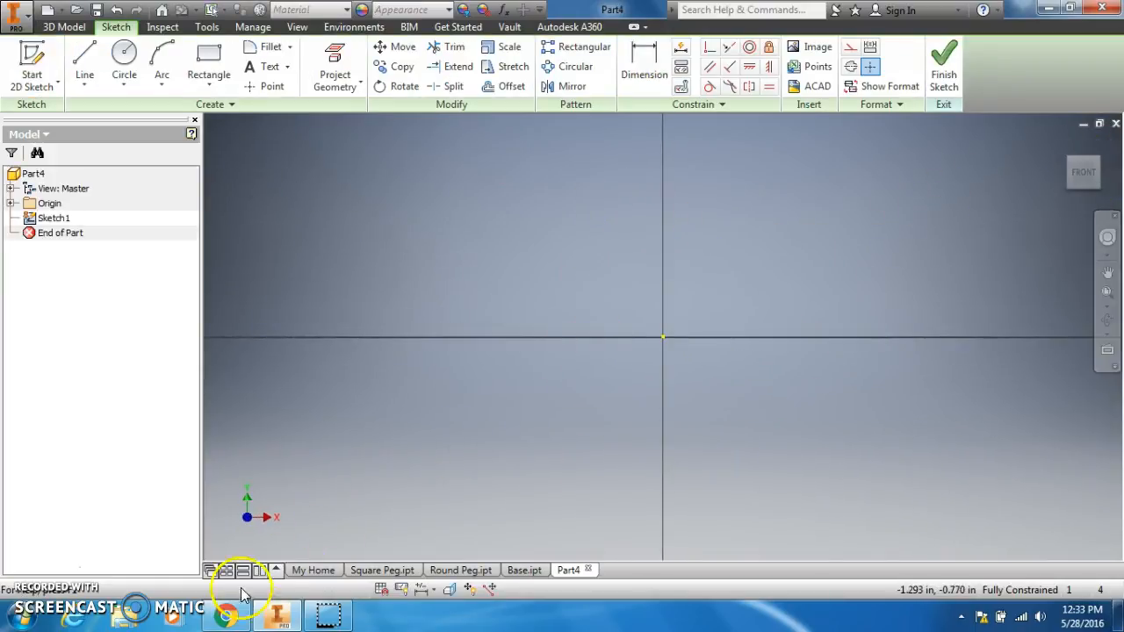
{"action": "left_click", "coordinate": [226, 616]}
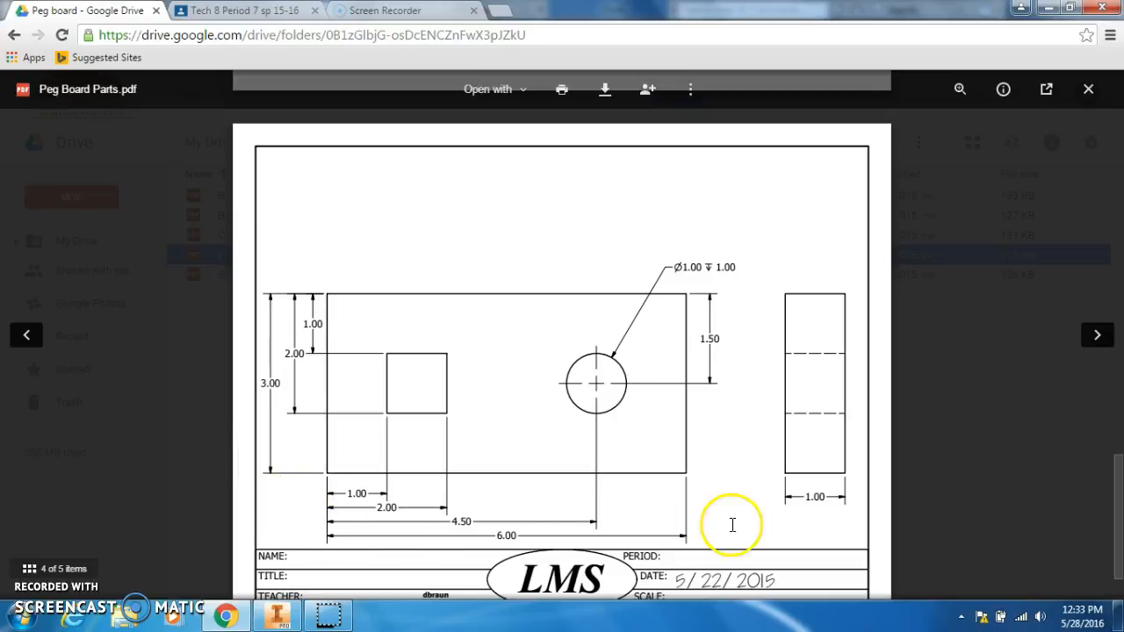
{"action": "left_click", "coordinate": [279, 619]}
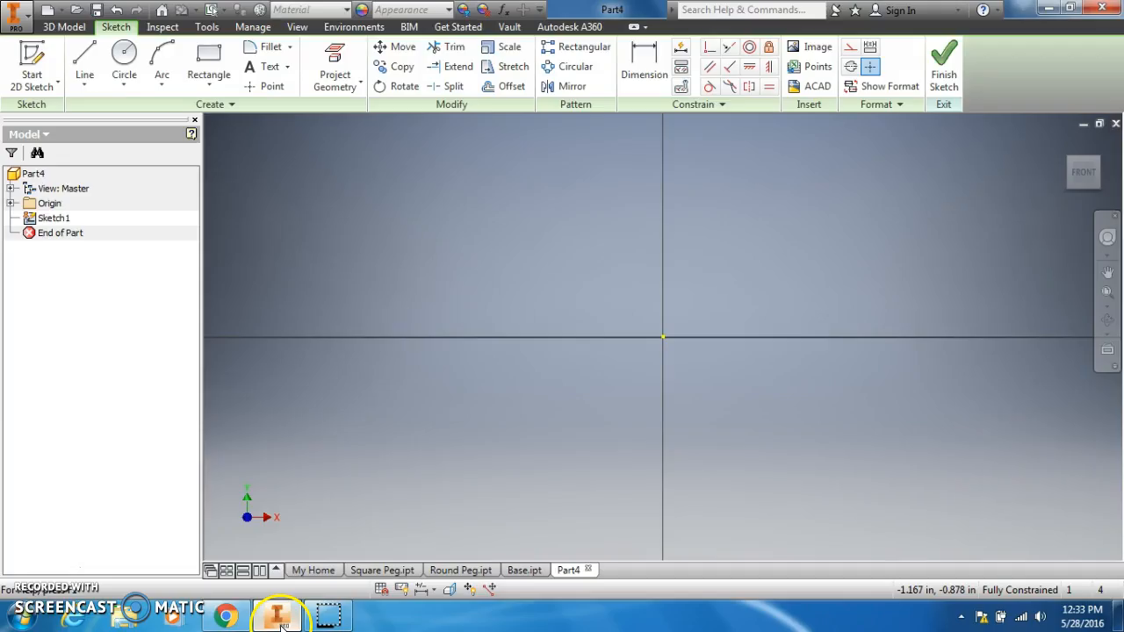
{"action": "left_click", "coordinate": [203, 58]}
{"action": "left_click", "coordinate": [282, 150]}
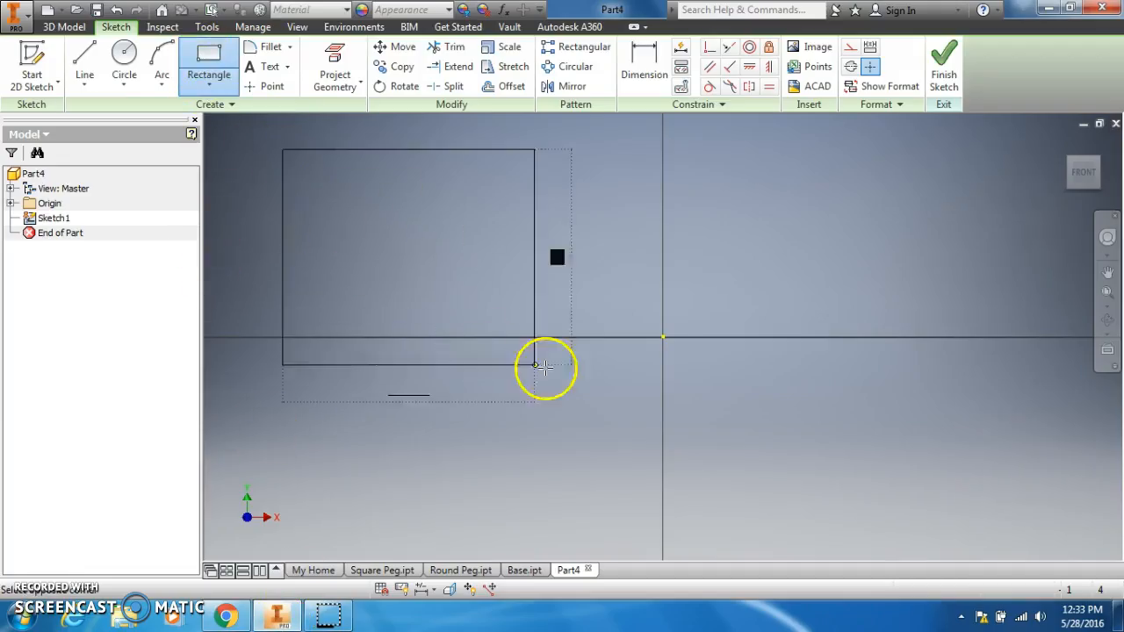
{"action": "left_click", "coordinate": [862, 518]}
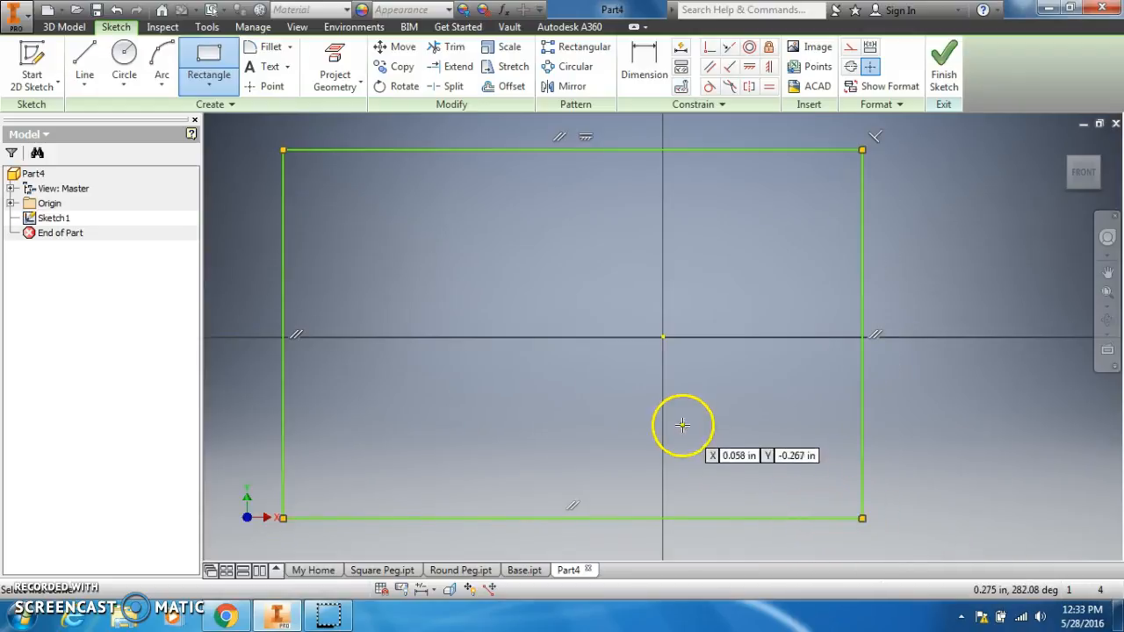
Step: Dimension the rectangle's height to 3 in and bring the resized rectangle back into view
{"action": "key", "text": "d"}
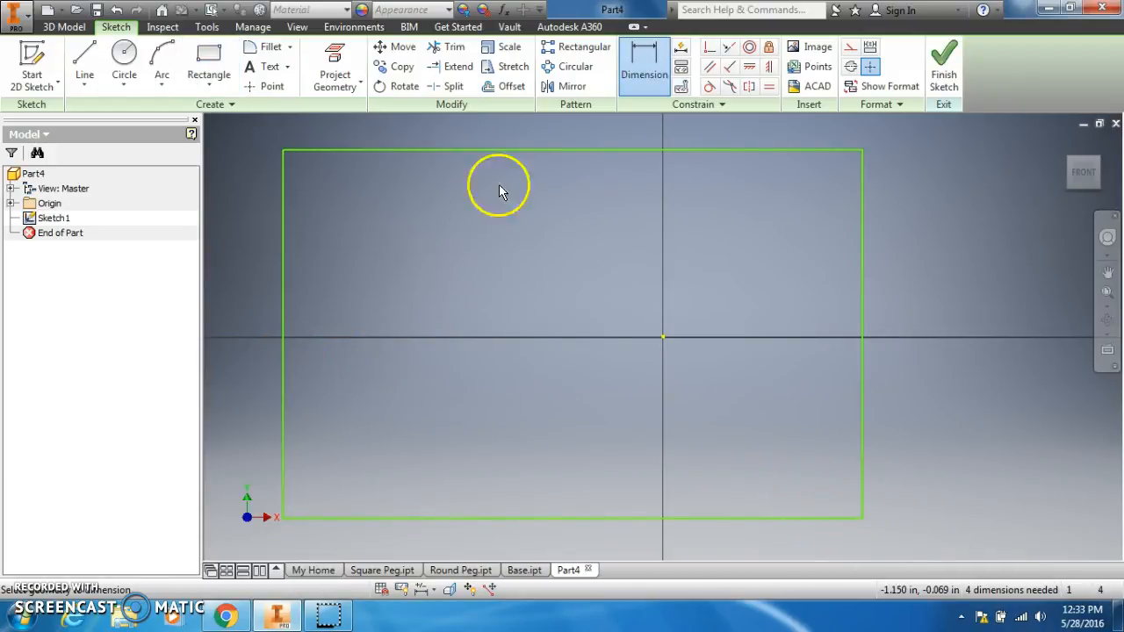
{"action": "left_click", "coordinate": [282, 318]}
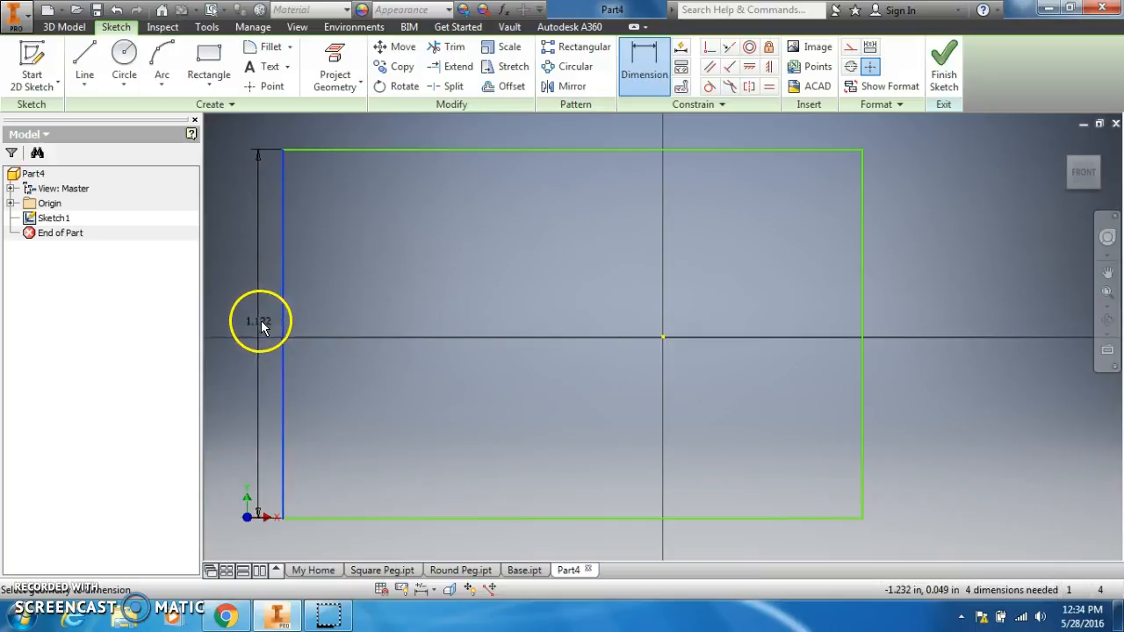
{"action": "left_click", "coordinate": [260, 325]}
{"action": "type", "text": "3"}
{"action": "key", "text": "Return"}
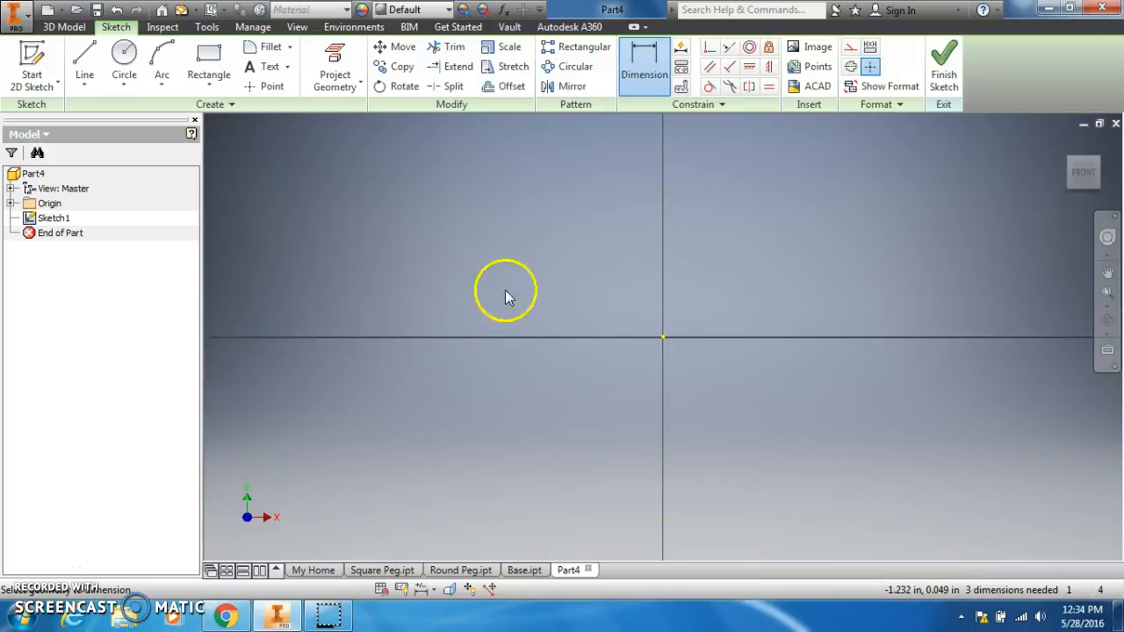
{"action": "left_click", "coordinate": [1084, 173]}
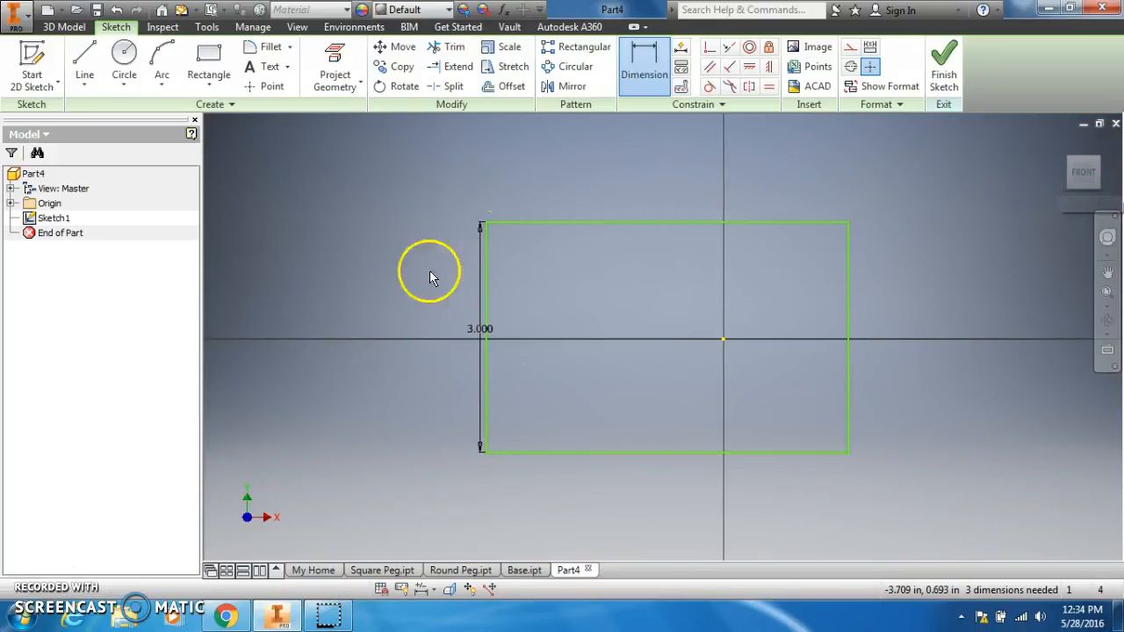
Step: Dimension the board rectangle's width to 6 in along its upper edge
{"action": "left_click", "coordinate": [576, 223]}
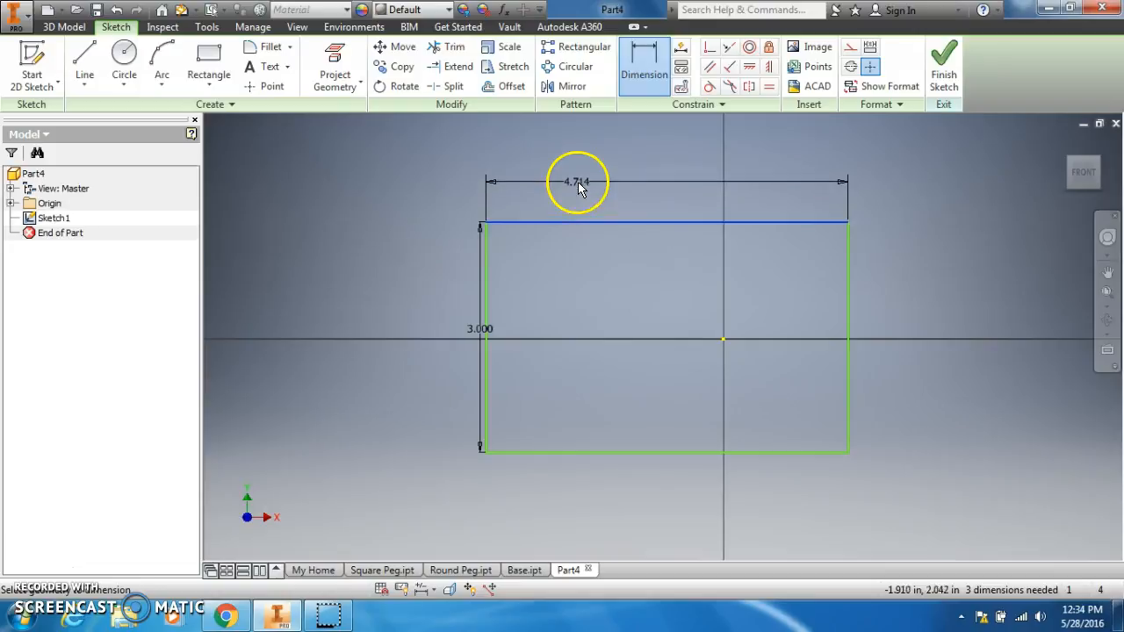
{"action": "left_click", "coordinate": [577, 185]}
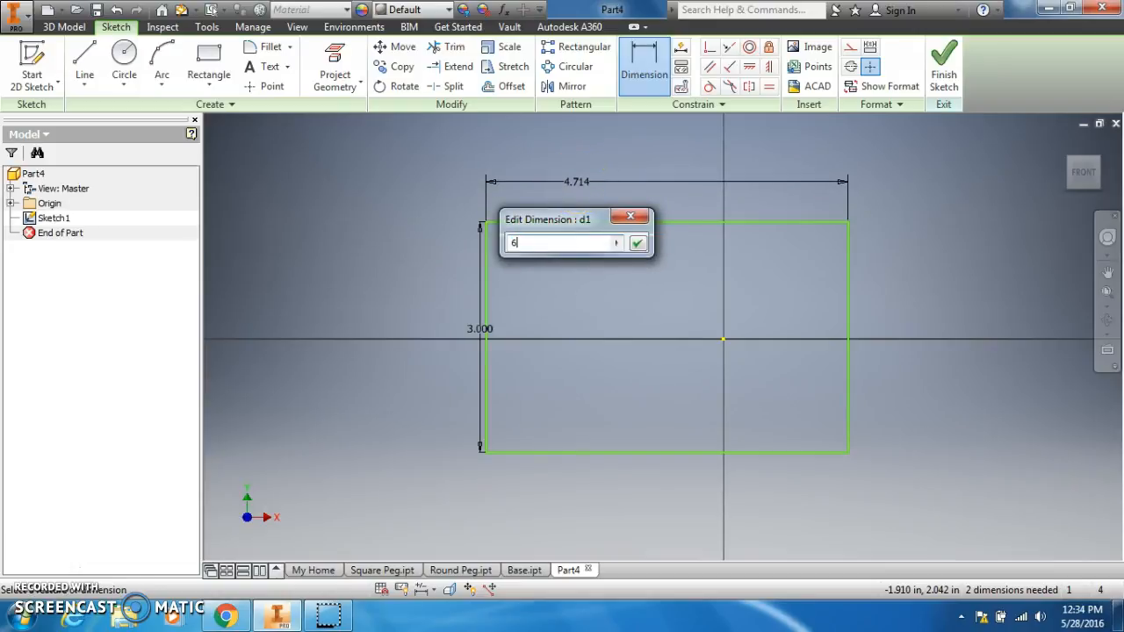
{"action": "key", "text": "Return"}
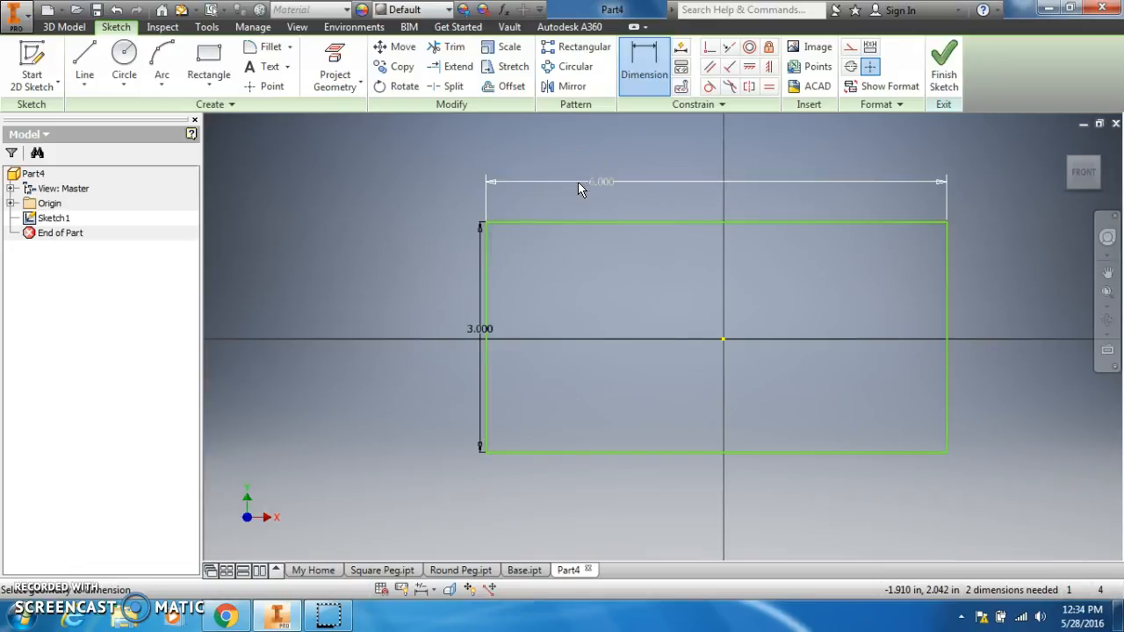
Step: Check the holed board's drawing in the browser, and sketch a square about 1 in wide inside the left part of Inventor's board rectangle
{"action": "left_click", "coordinate": [228, 617]}
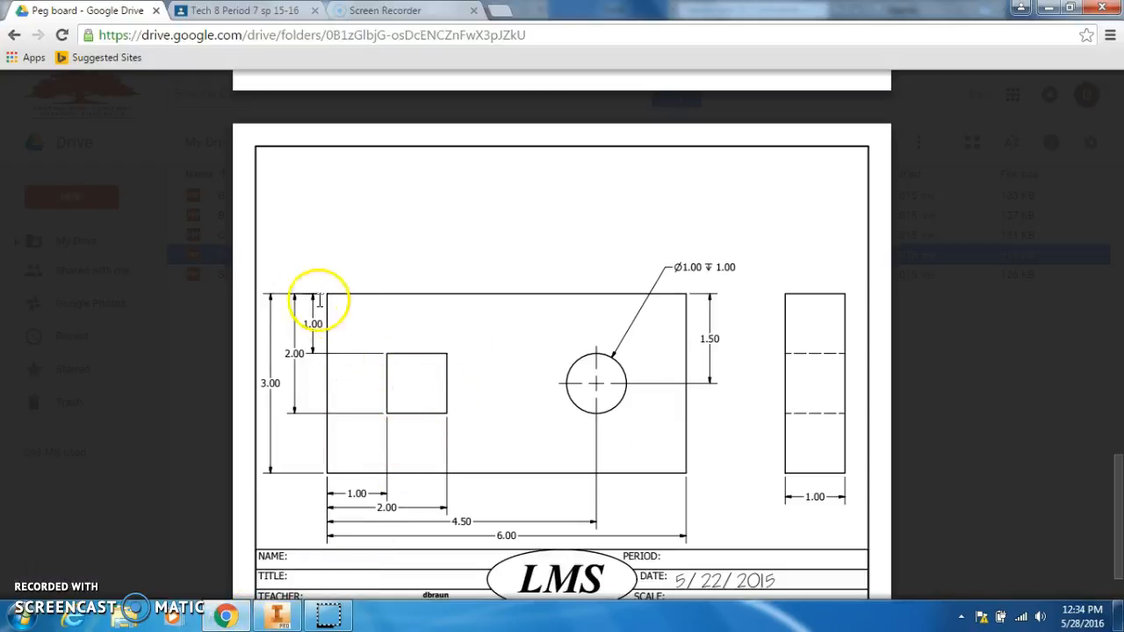
{"action": "left_click", "coordinate": [278, 616]}
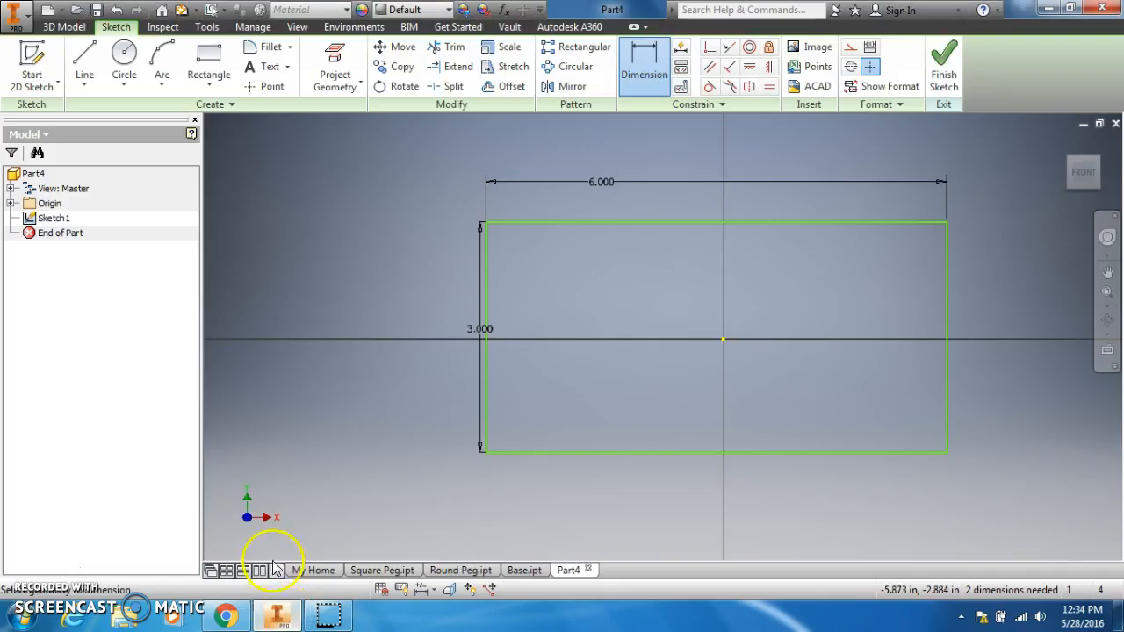
{"action": "left_click", "coordinate": [209, 77]}
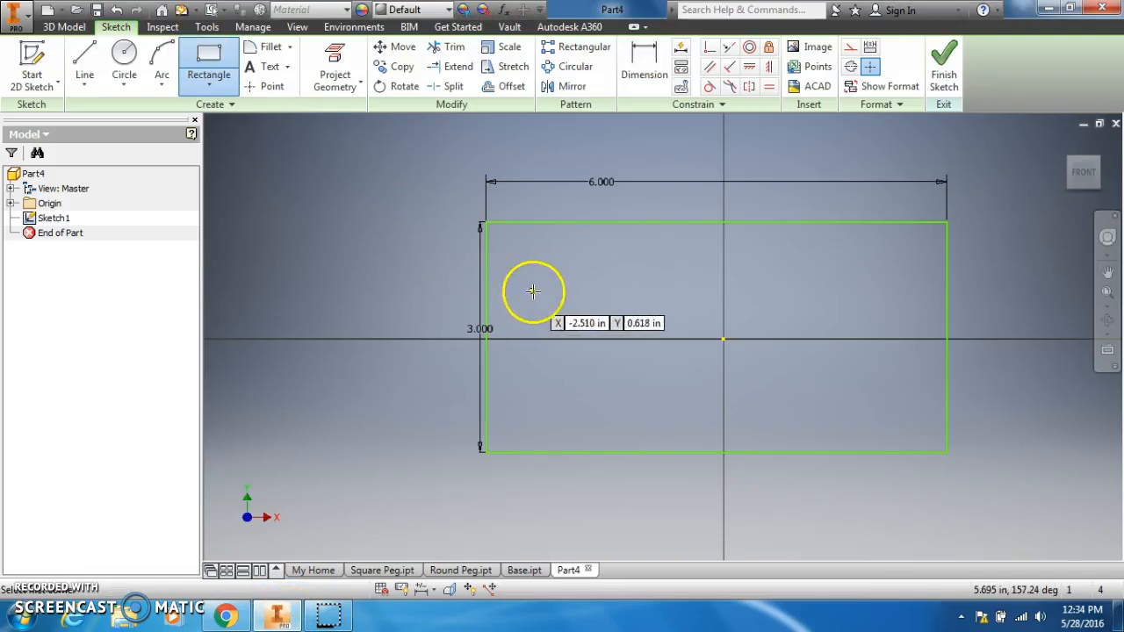
{"action": "left_click", "coordinate": [559, 290]}
{"action": "left_click", "coordinate": [639, 370]}
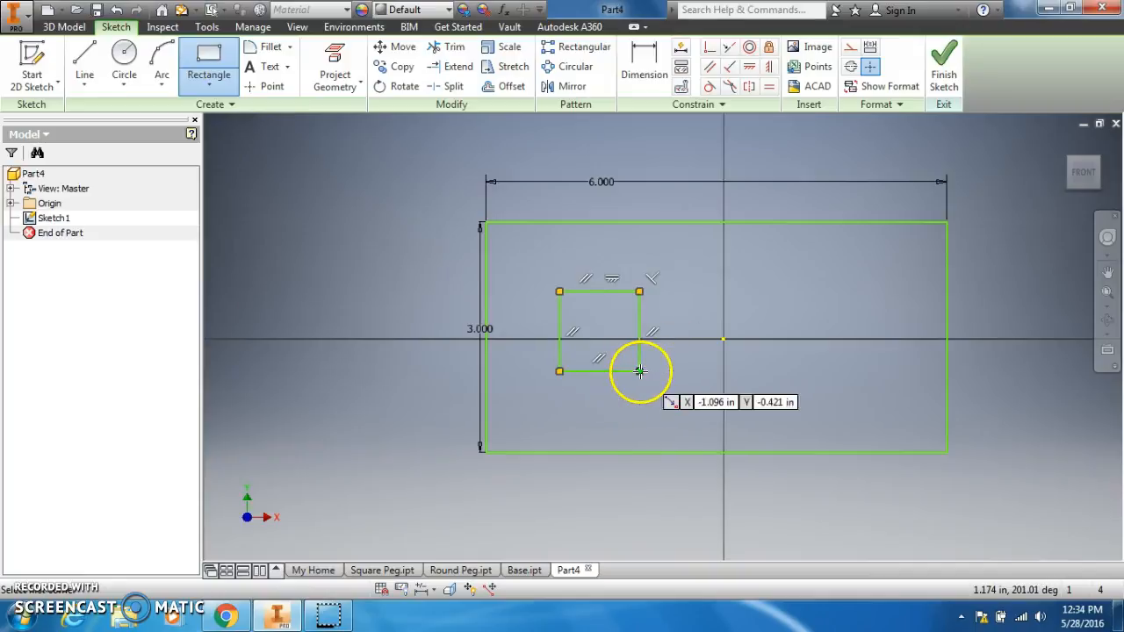
{"action": "right_click", "coordinate": [654, 373]}
{"action": "left_click", "coordinate": [722, 375]}
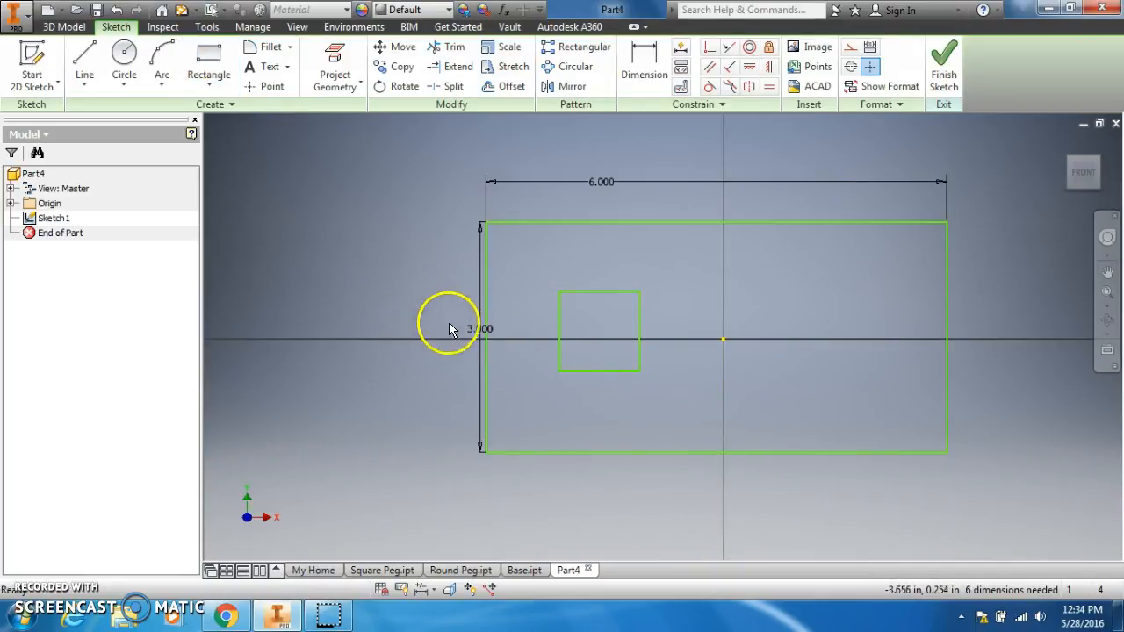
Step: Move the 3 in and 6 in dimensions farther out from the board outline, and check the hole positions in the browser drawing
{"action": "left_click_drag", "start_coordinate": [479, 333], "coordinate": [371, 331]}
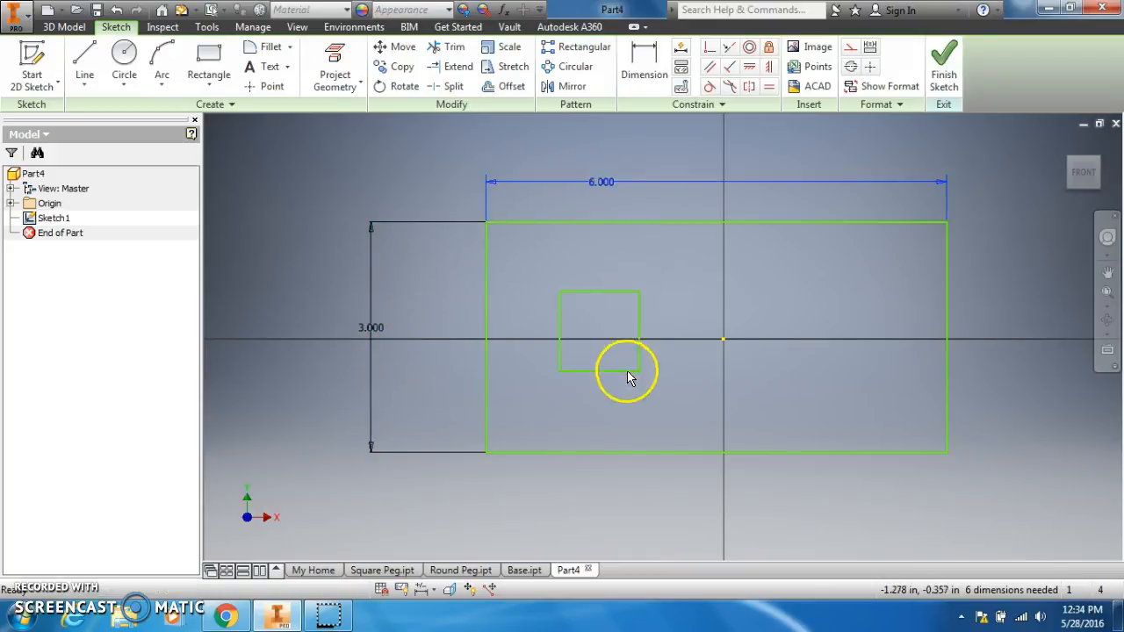
{"action": "left_click_drag", "start_coordinate": [611, 184], "coordinate": [648, 543]}
{"action": "left_click", "coordinate": [225, 617]}
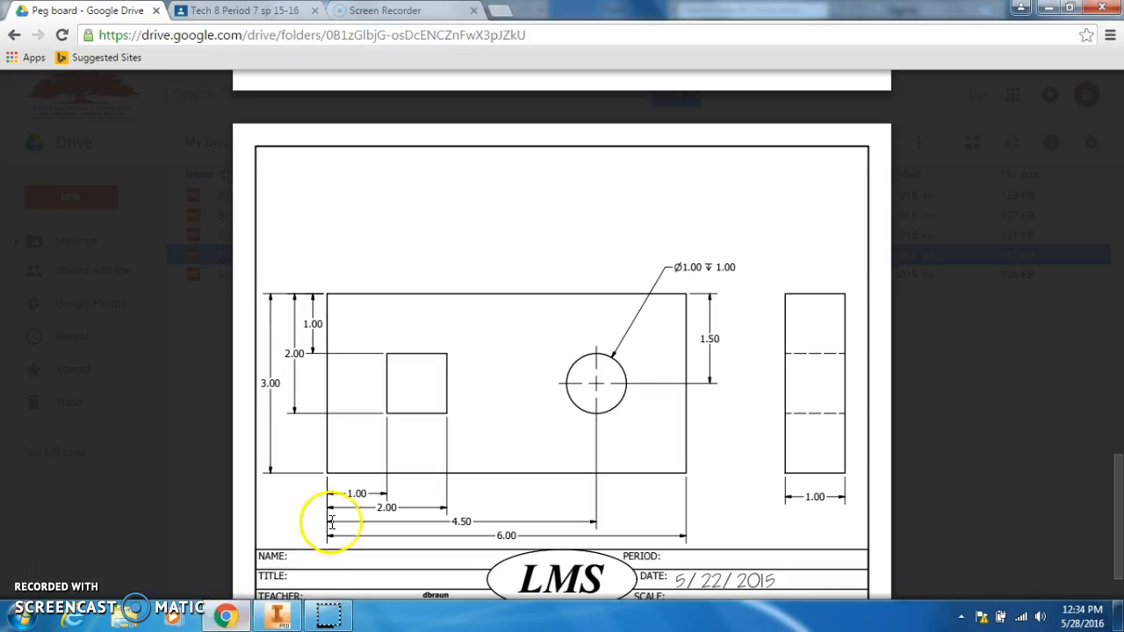
{"action": "left_click", "coordinate": [276, 611]}
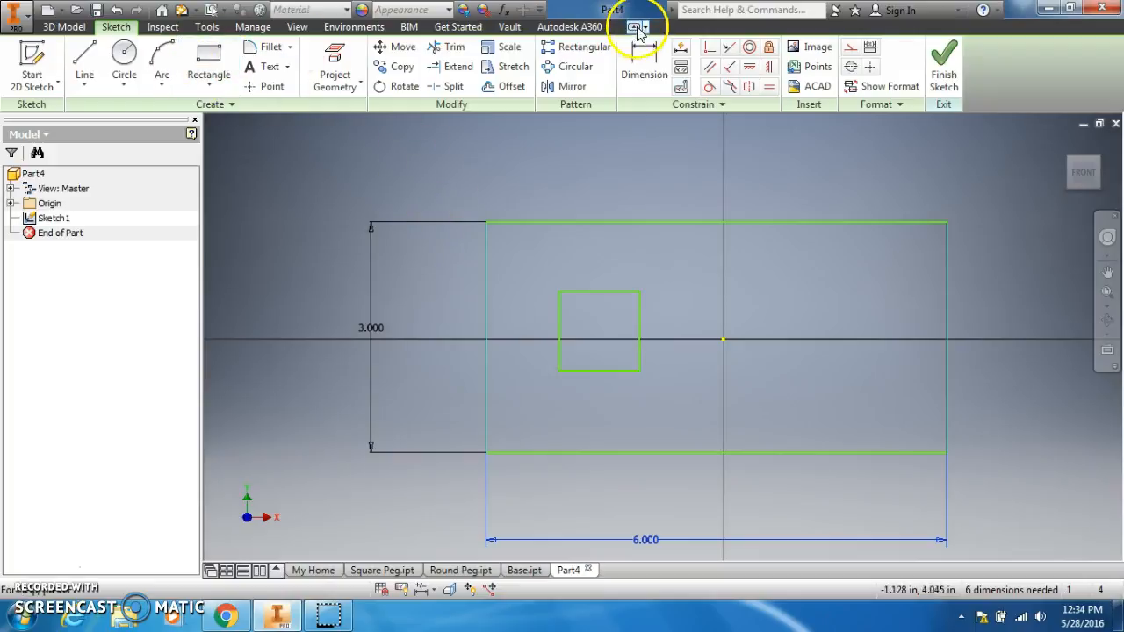
Step: In Inventor, dimension the square's upper edge 1 in below the board's upper edge
{"action": "left_click", "coordinate": [643, 56]}
{"action": "left_click", "coordinate": [599, 227]}
{"action": "left_click", "coordinate": [610, 292]}
{"action": "left_click", "coordinate": [454, 288]}
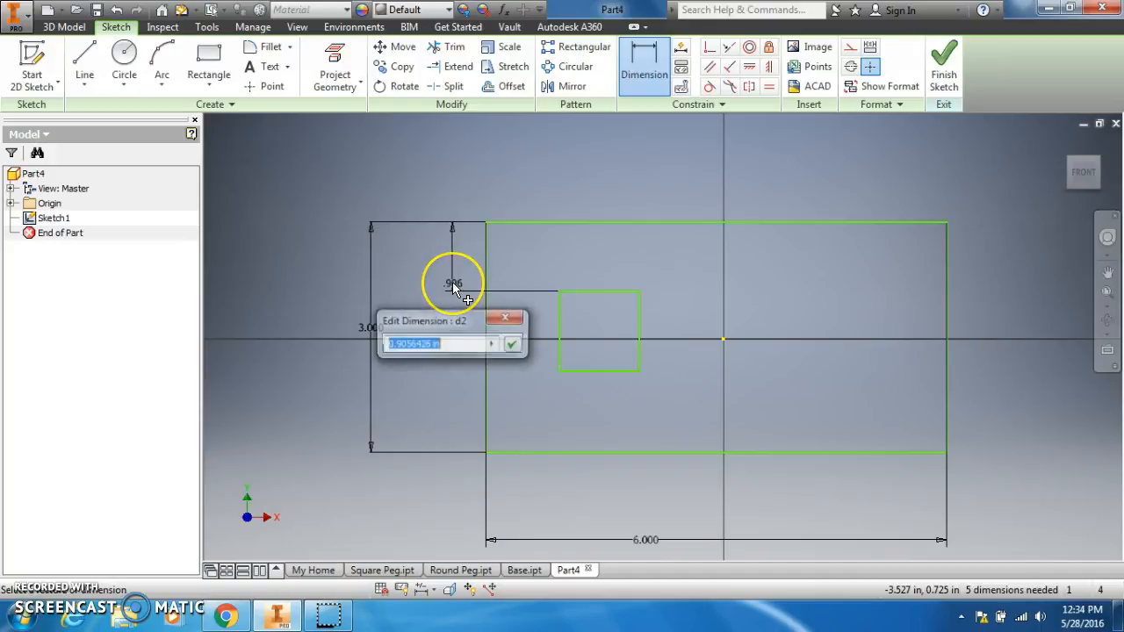
{"action": "type", "text": "1"}
{"action": "key", "text": "Return"}
Step: Dimension the square's lower edge 2 in below the board's upper edge
{"action": "left_click", "coordinate": [562, 201]}
{"action": "left_click", "coordinate": [582, 216]}
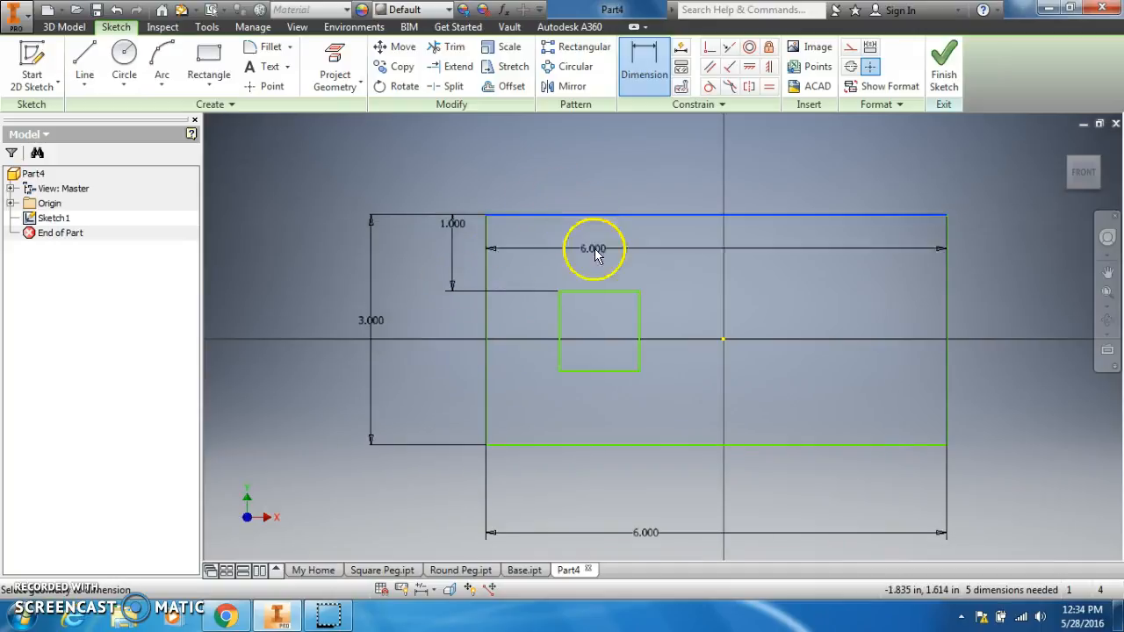
{"action": "left_click", "coordinate": [615, 375]}
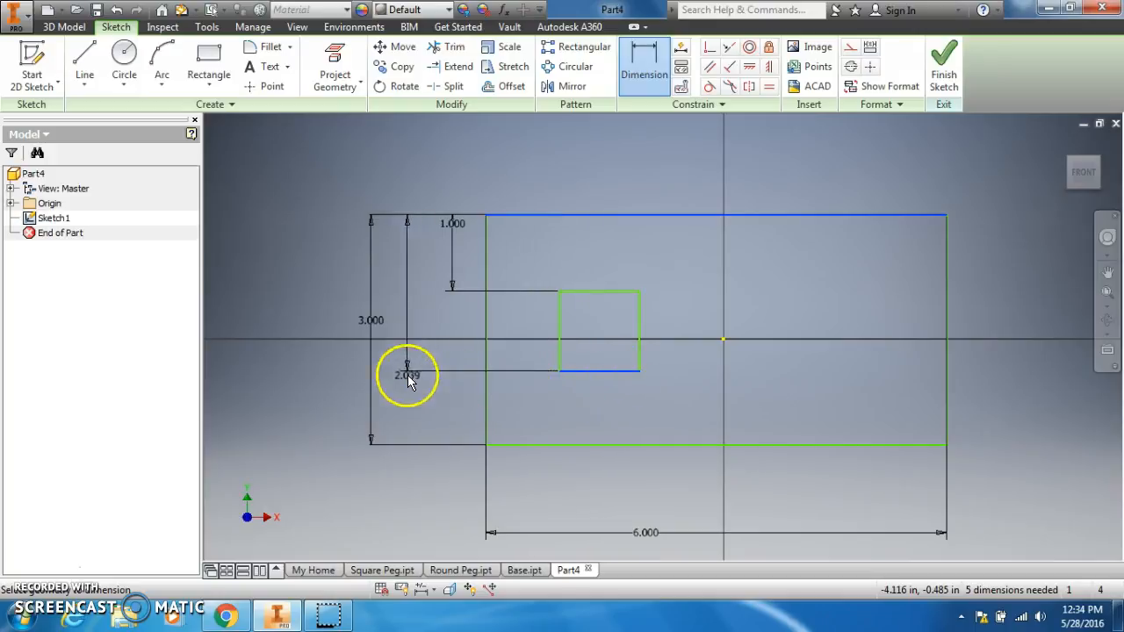
{"action": "left_click", "coordinate": [412, 339]}
{"action": "type", "text": "2"}
{"action": "key", "text": "Return"}
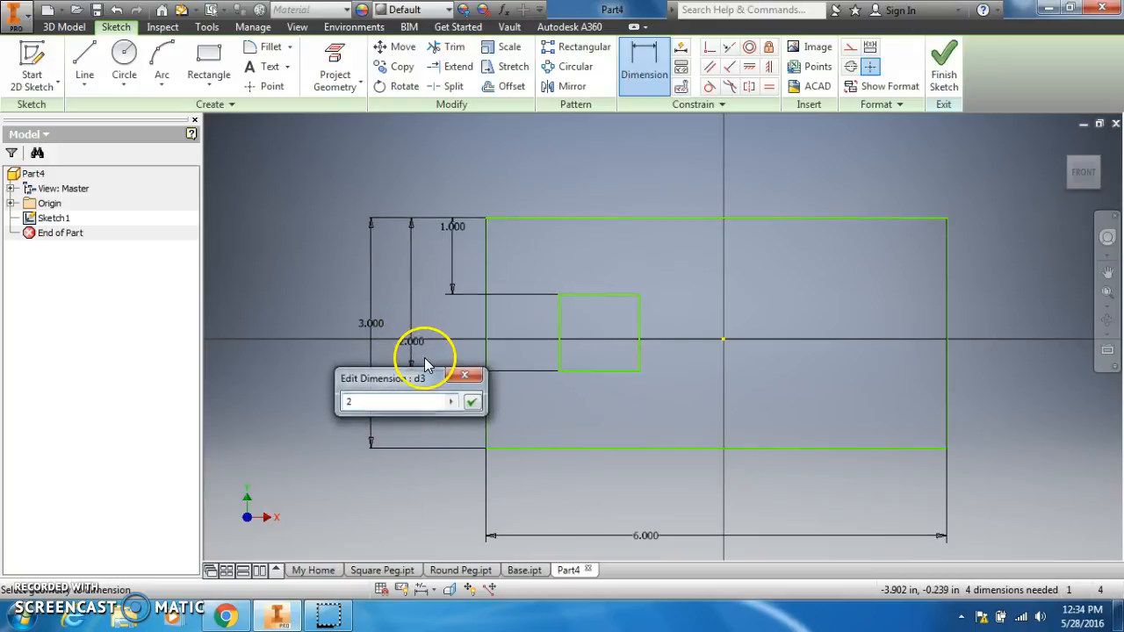
Step: Dimension the square's left edge 1 in from the board's left edge
{"action": "left_click", "coordinate": [487, 316]}
{"action": "left_click", "coordinate": [558, 336]}
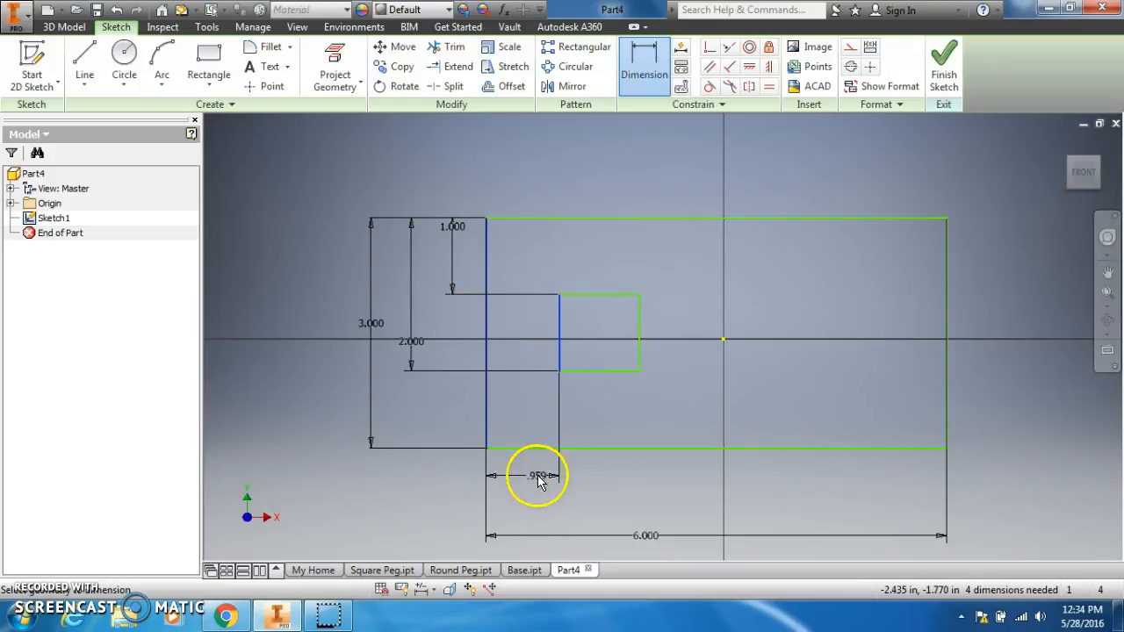
{"action": "left_click", "coordinate": [537, 477]}
{"action": "type", "text": "1"}
{"action": "key", "text": "Return"}
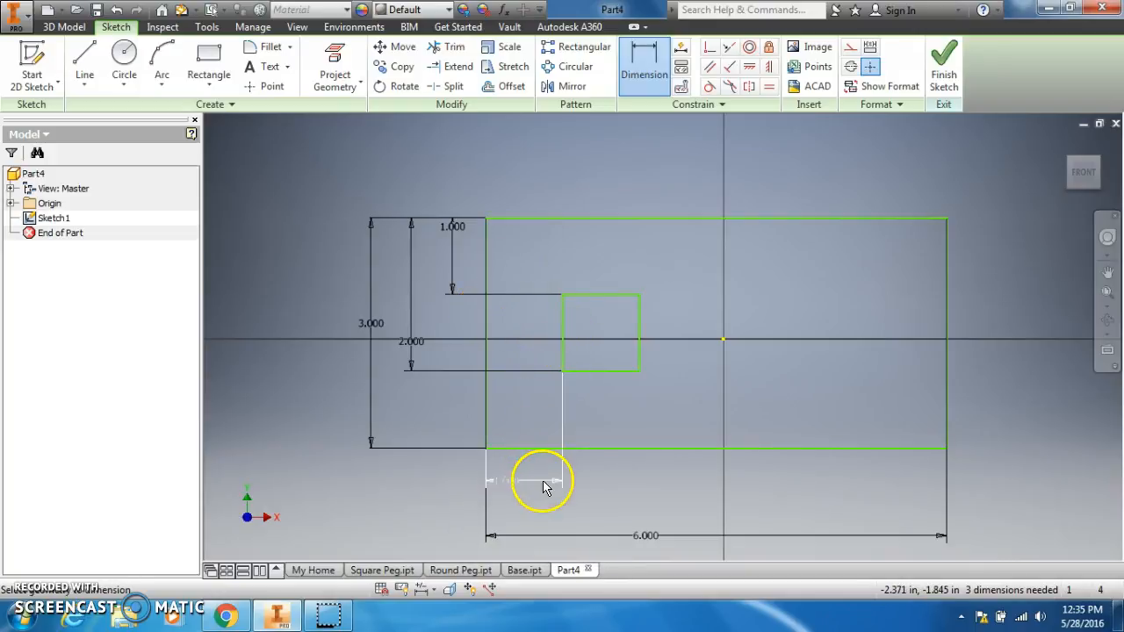
Step: Dimension the square's right edge 2 in from the board's left edge
{"action": "left_click", "coordinate": [488, 339]}
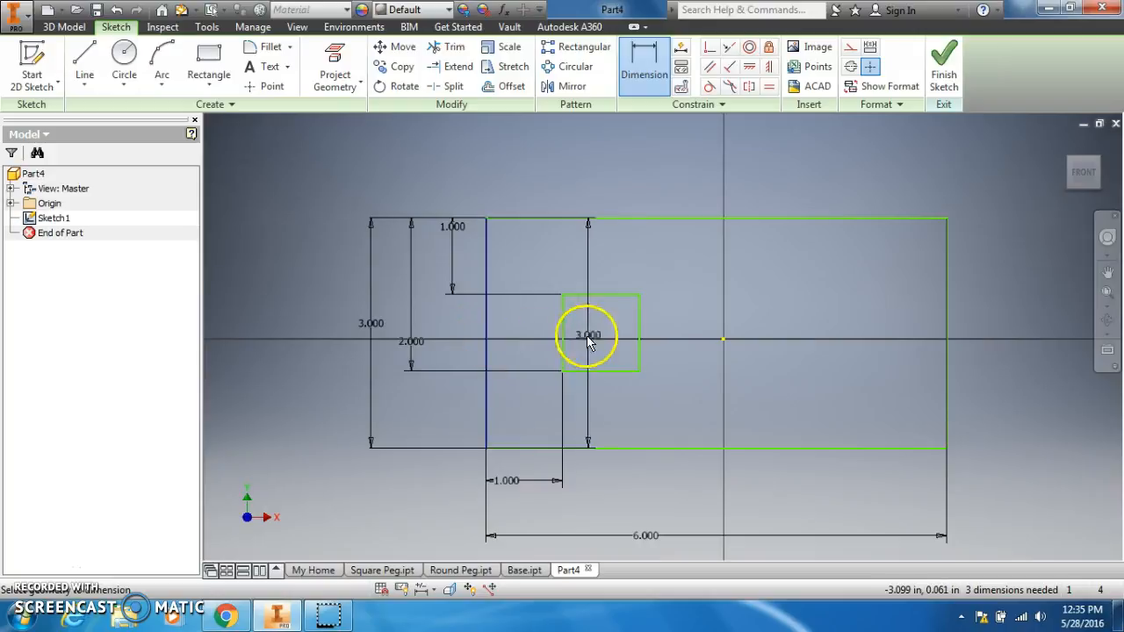
{"action": "left_click", "coordinate": [640, 334]}
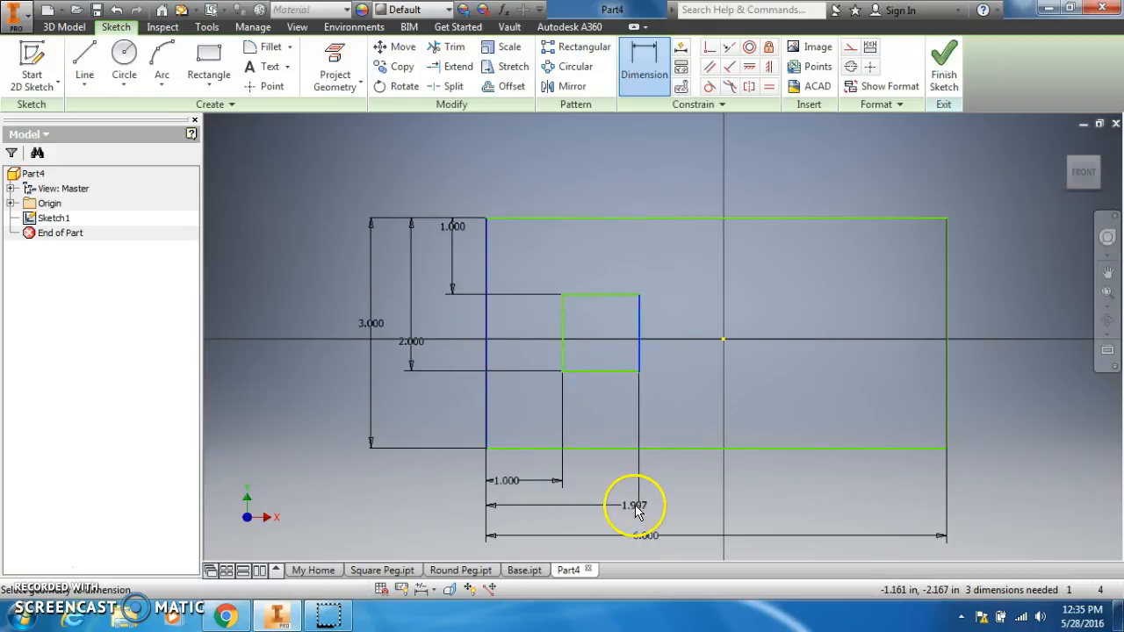
{"action": "left_click", "coordinate": [635, 512]}
{"action": "type", "text": "2"}
{"action": "key", "text": "Return"}
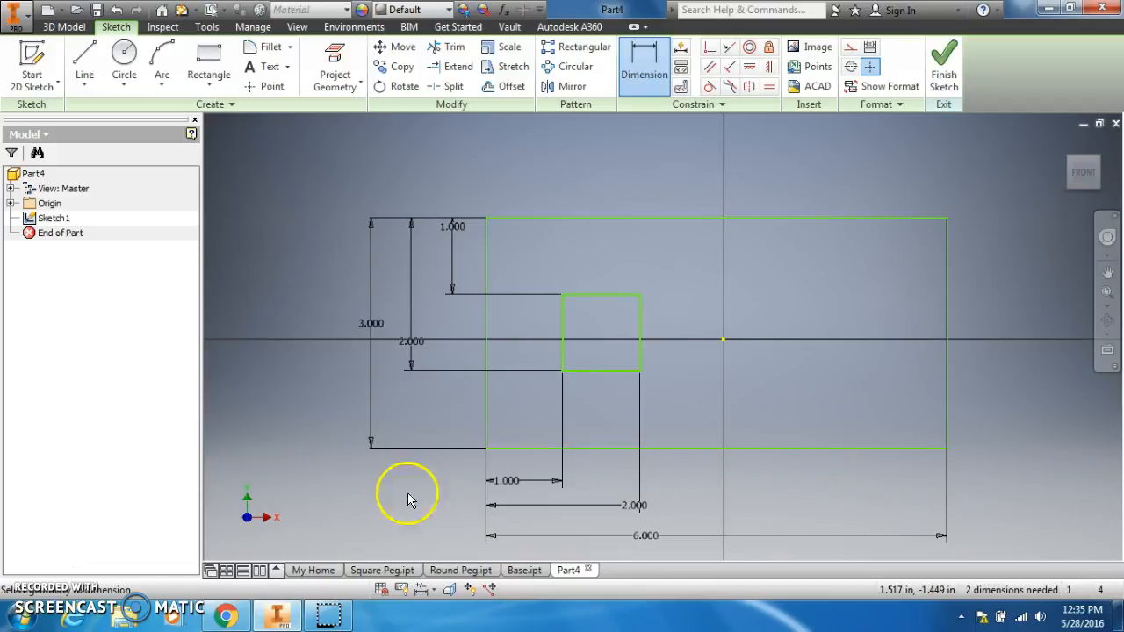
Step: Check the round hole in the browser drawing, and sketch a circle about 1 in in diameter in the right part of Inventor's board rectangle
{"action": "left_click", "coordinate": [226, 616]}
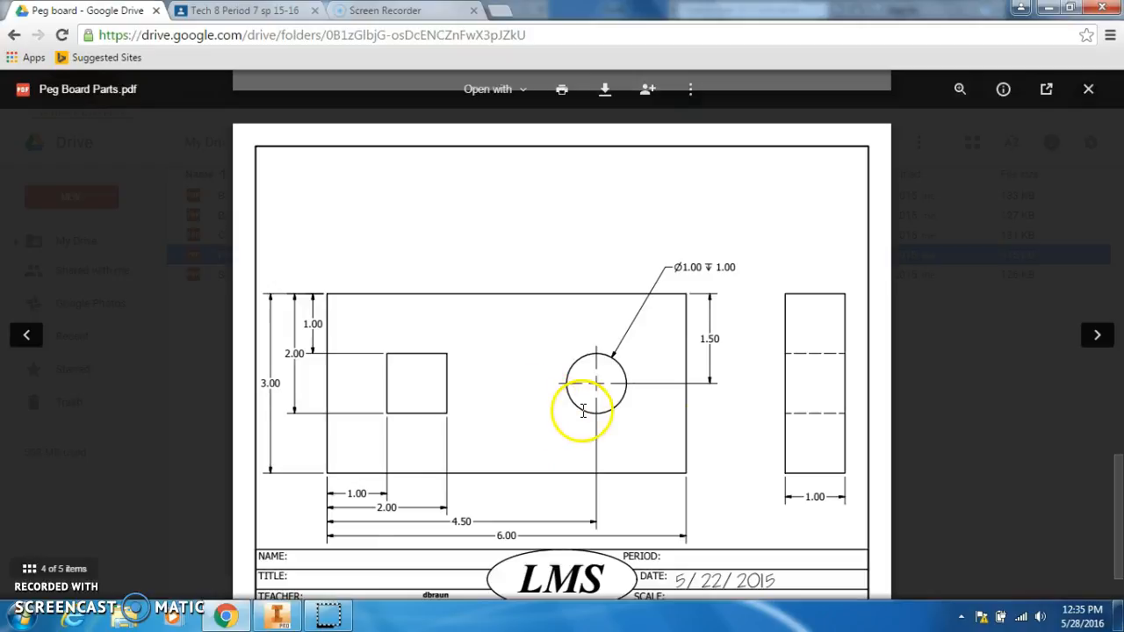
{"action": "left_click", "coordinate": [276, 618]}
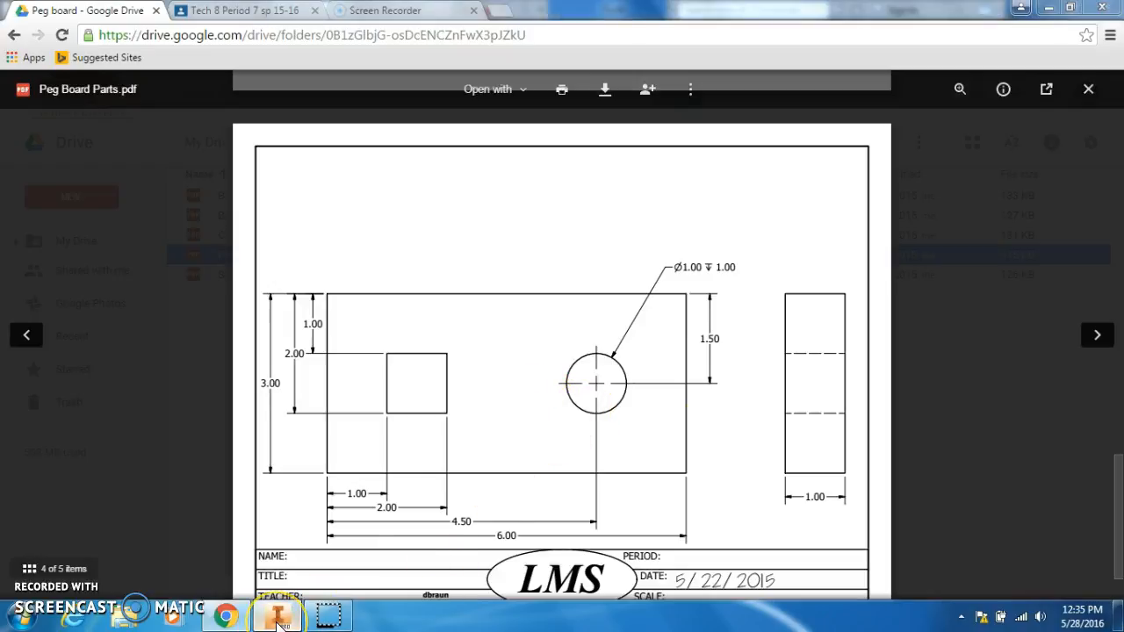
{"action": "left_click", "coordinate": [208, 55]}
{"action": "left_click", "coordinate": [124, 53]}
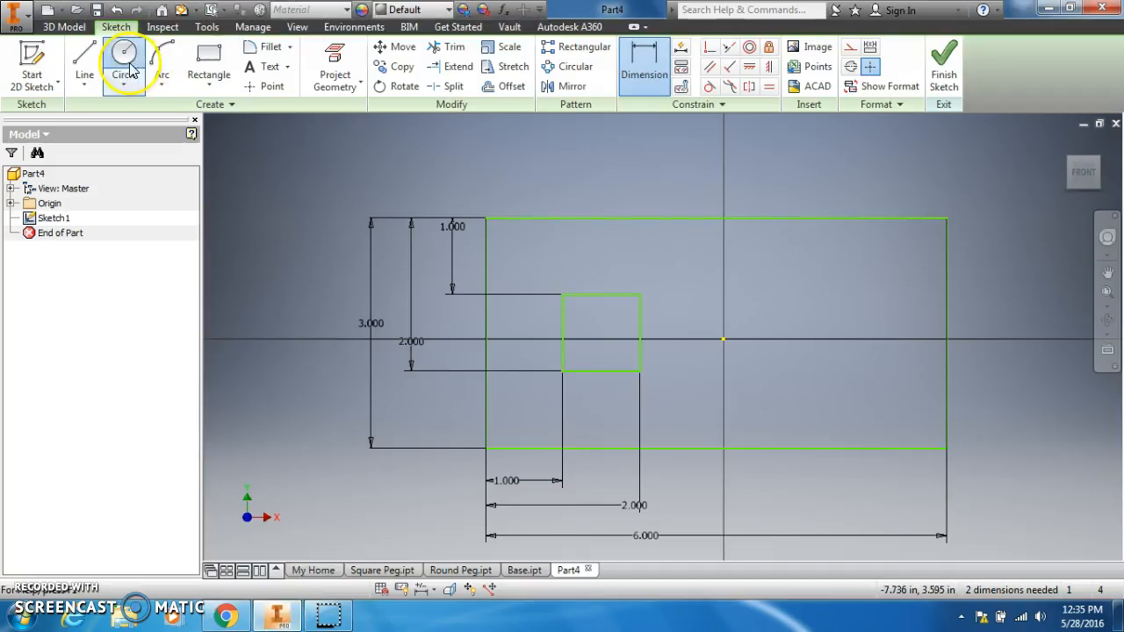
{"action": "left_click", "coordinate": [855, 331]}
{"action": "left_click", "coordinate": [856, 295]}
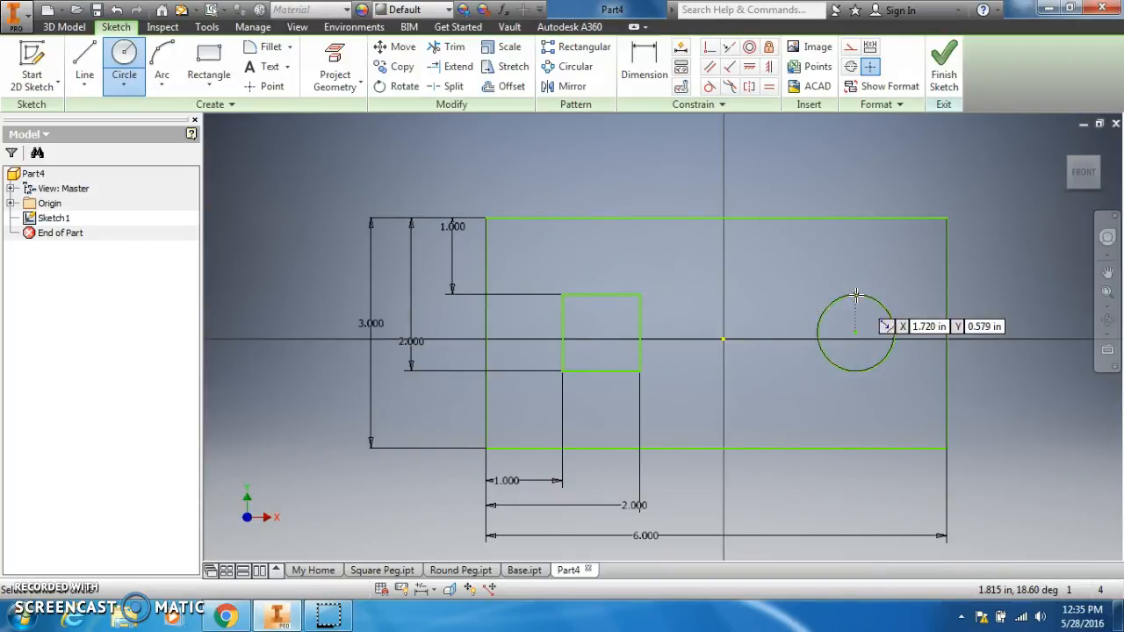
{"action": "right_click", "coordinate": [755, 232]}
{"action": "left_click", "coordinate": [805, 230]}
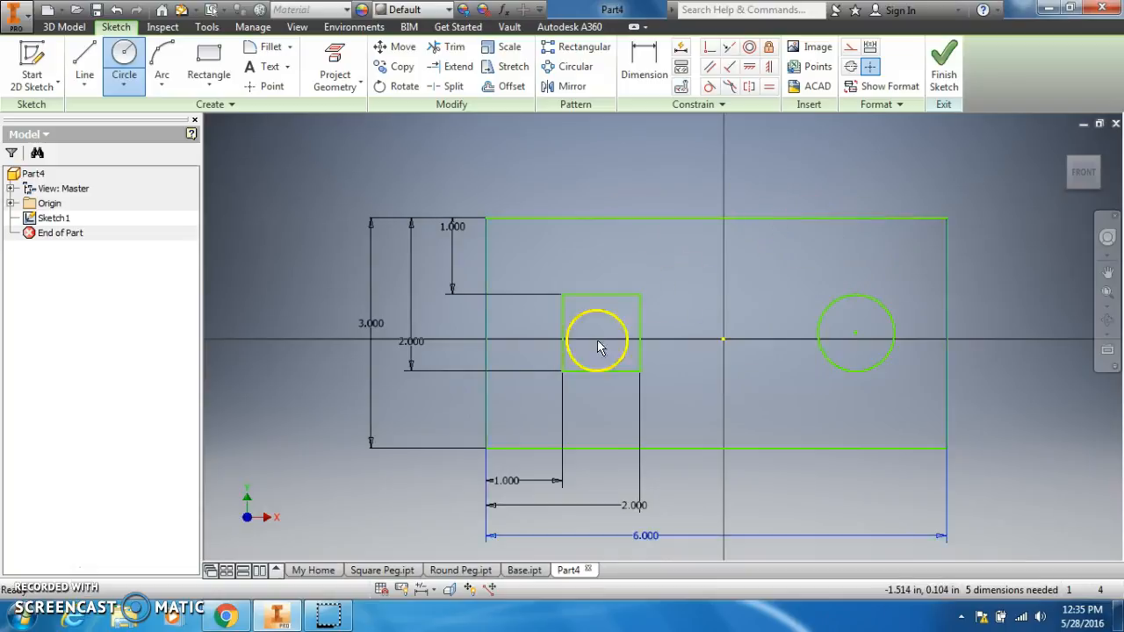
Step: Check the round hole's position in the browser drawing, and dimension the circle's centre 4.5 in from the board's left edge in Inventor
{"action": "left_click", "coordinate": [229, 613]}
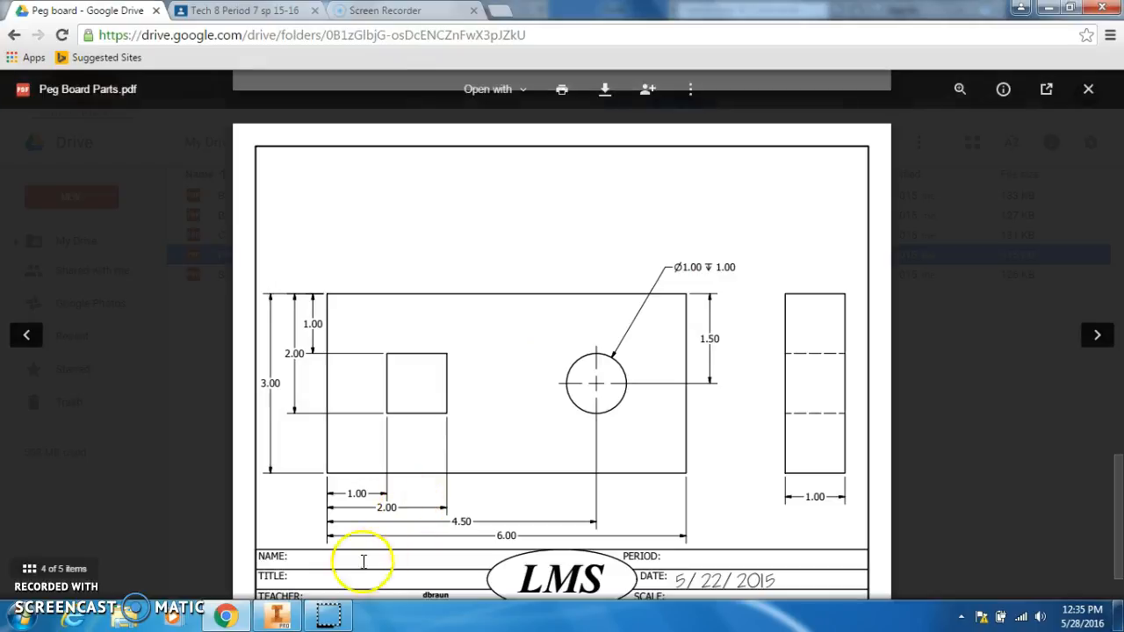
{"action": "left_click", "coordinate": [279, 617]}
{"action": "left_click", "coordinate": [644, 60]}
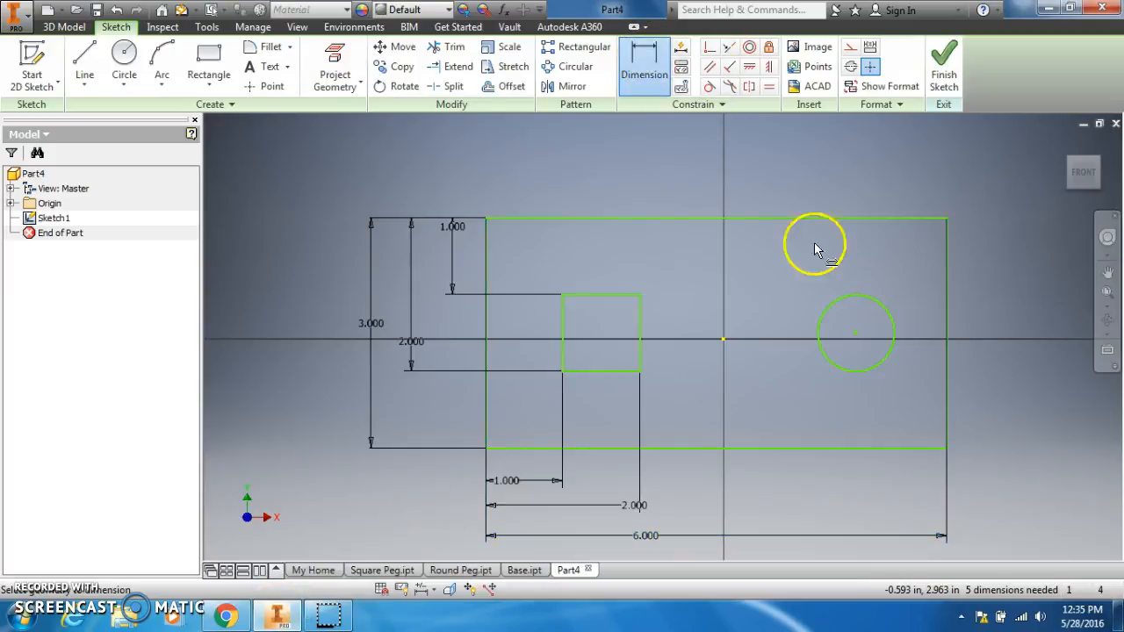
{"action": "left_click", "coordinate": [487, 426]}
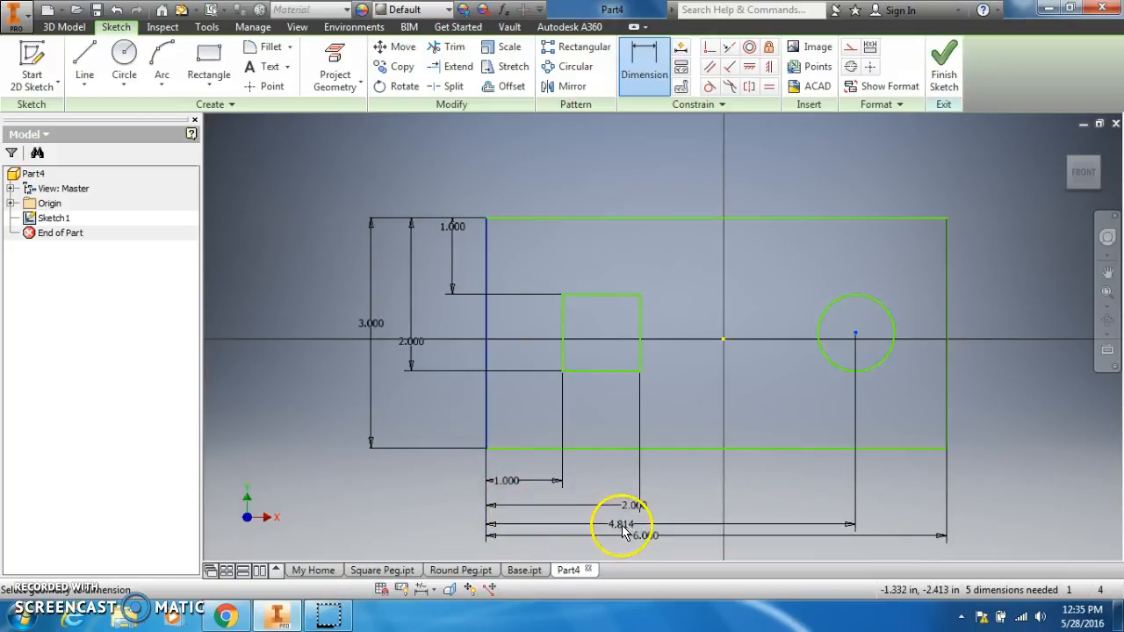
{"action": "left_click", "coordinate": [625, 525]}
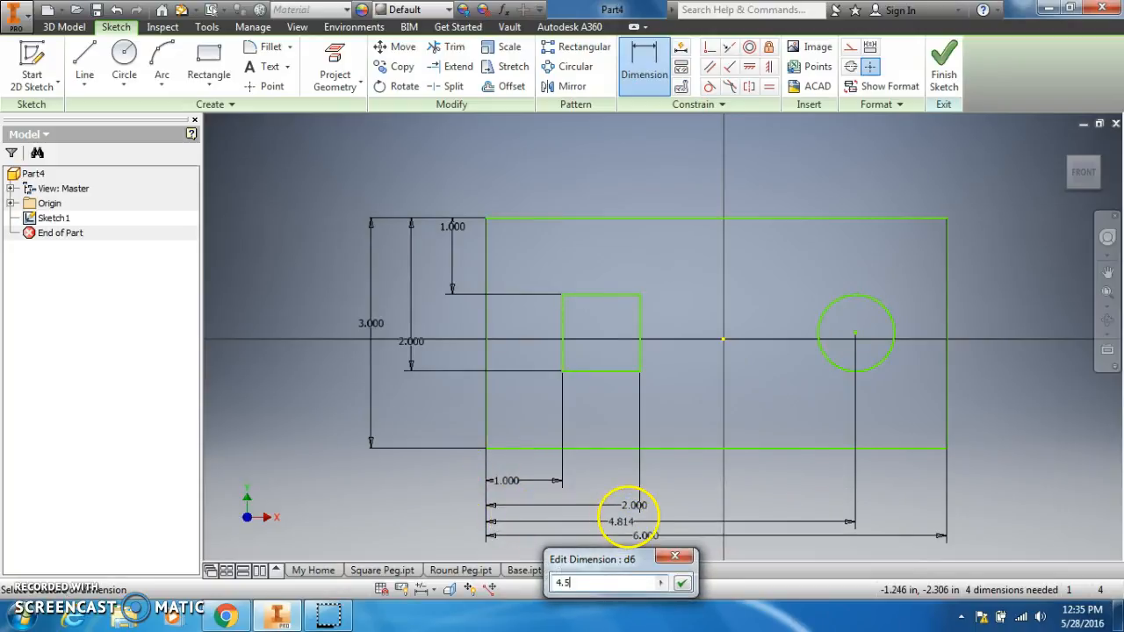
{"action": "key", "text": "Return"}
Step: Dimension the circle's centre 1.5 in below the board's upper edge and its diameter as 1 in
{"action": "left_click", "coordinate": [832, 333]}
{"action": "left_click", "coordinate": [901, 218]}
{"action": "left_click", "coordinate": [984, 227]}
{"action": "left_click", "coordinate": [1058, 290]}
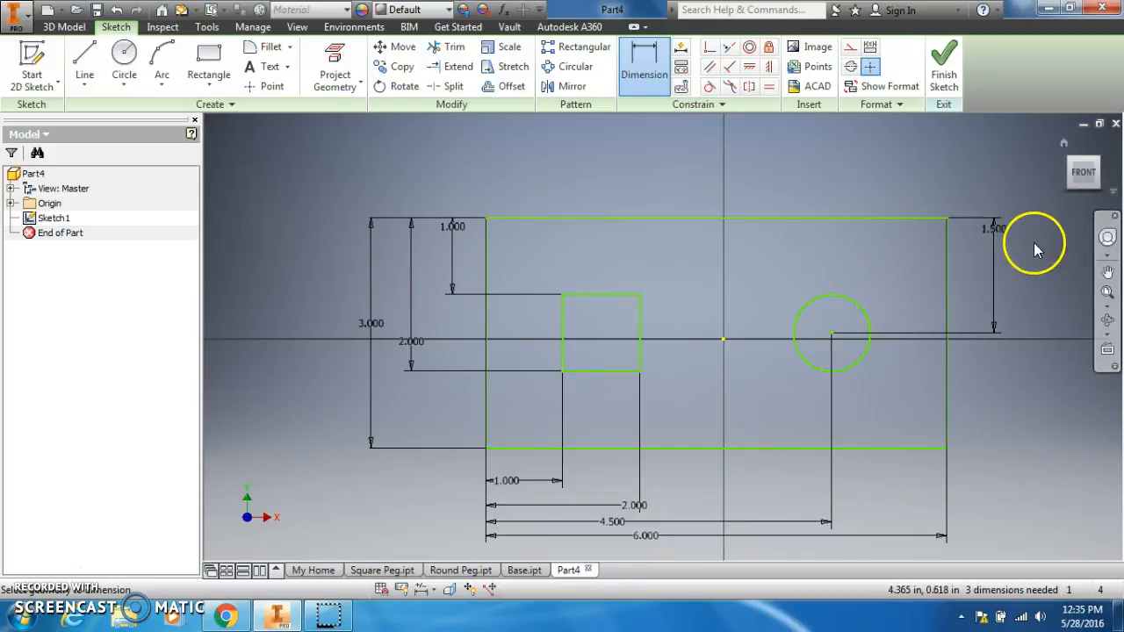
{"action": "left_click", "coordinate": [849, 305]}
{"action": "left_click", "coordinate": [905, 182]}
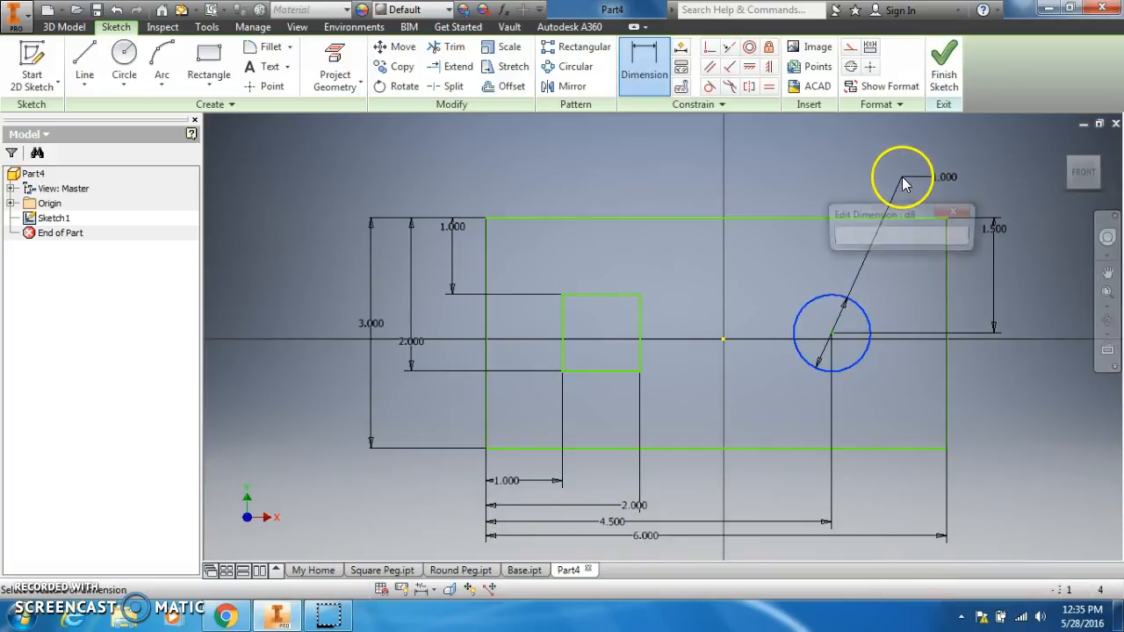
{"action": "left_click", "coordinate": [962, 235]}
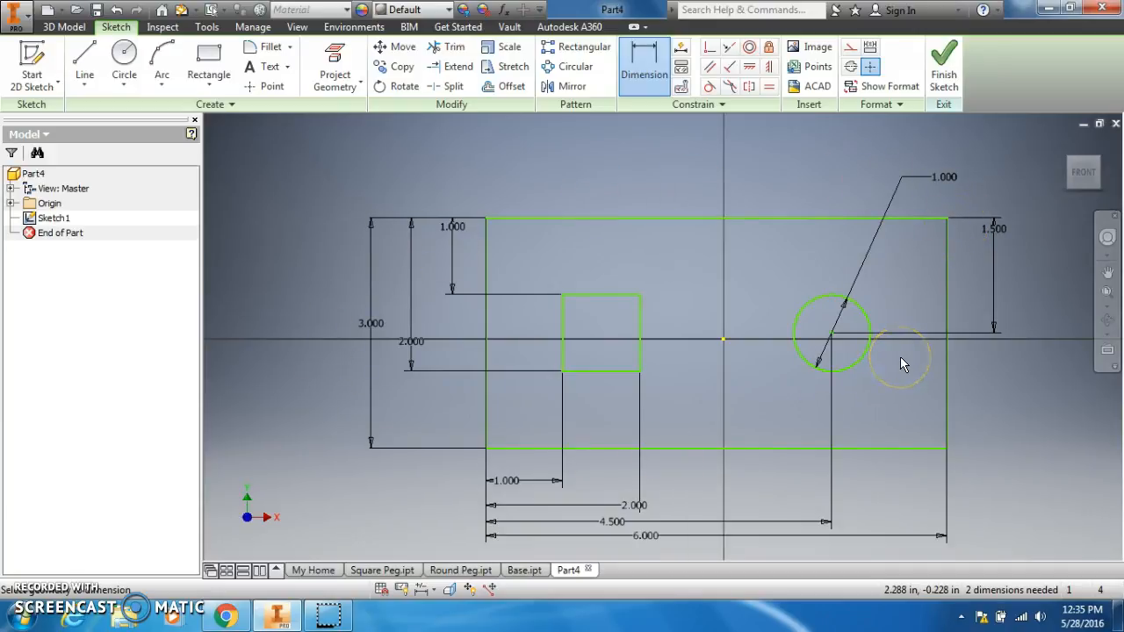
Step: Finish the sketch, extrude the board profile around the square and round holes 1 in, and reopen the extrusion to check its settings
{"action": "left_click", "coordinate": [945, 59]}
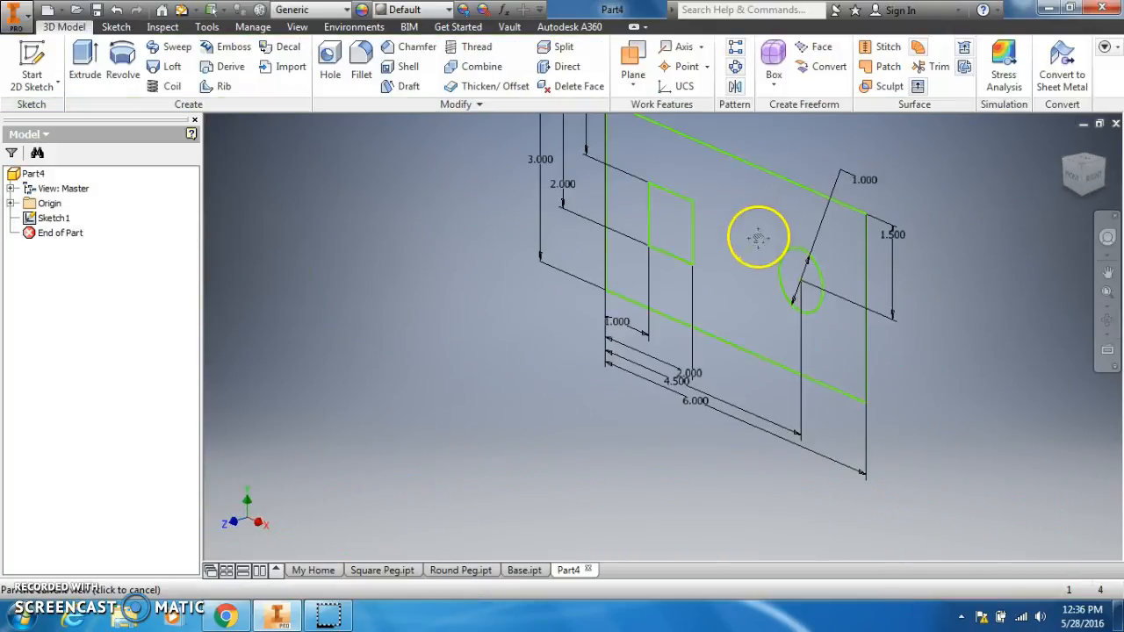
{"action": "middle_click_drag", "start_coordinate": [758, 237], "coordinate": [715, 331]}
{"action": "left_click", "coordinate": [85, 65]}
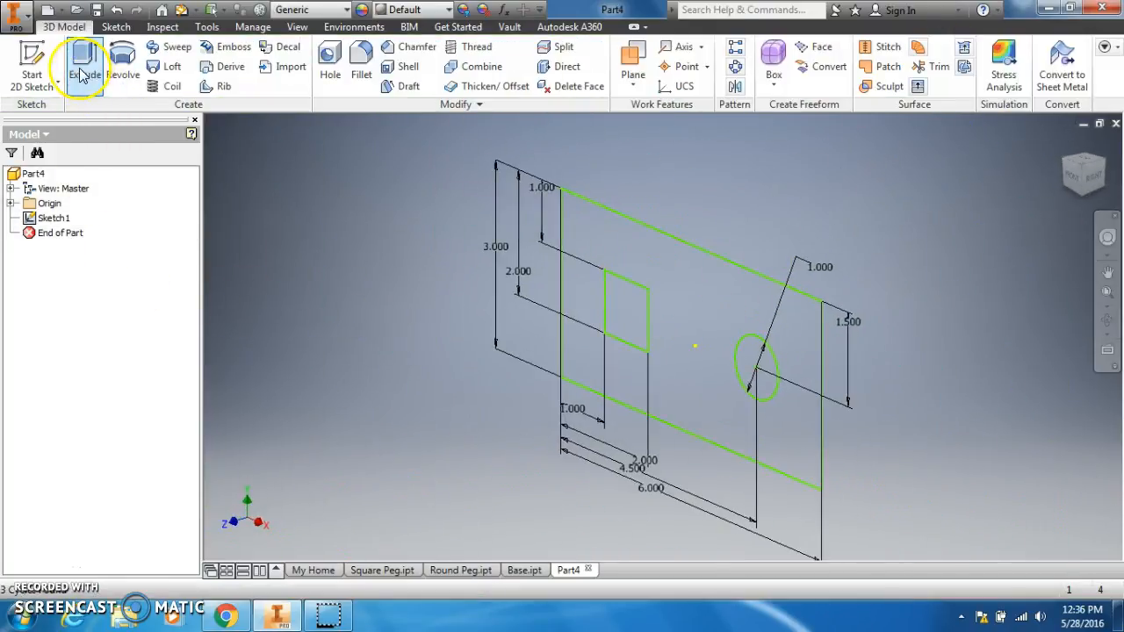
{"action": "left_click", "coordinate": [598, 254]}
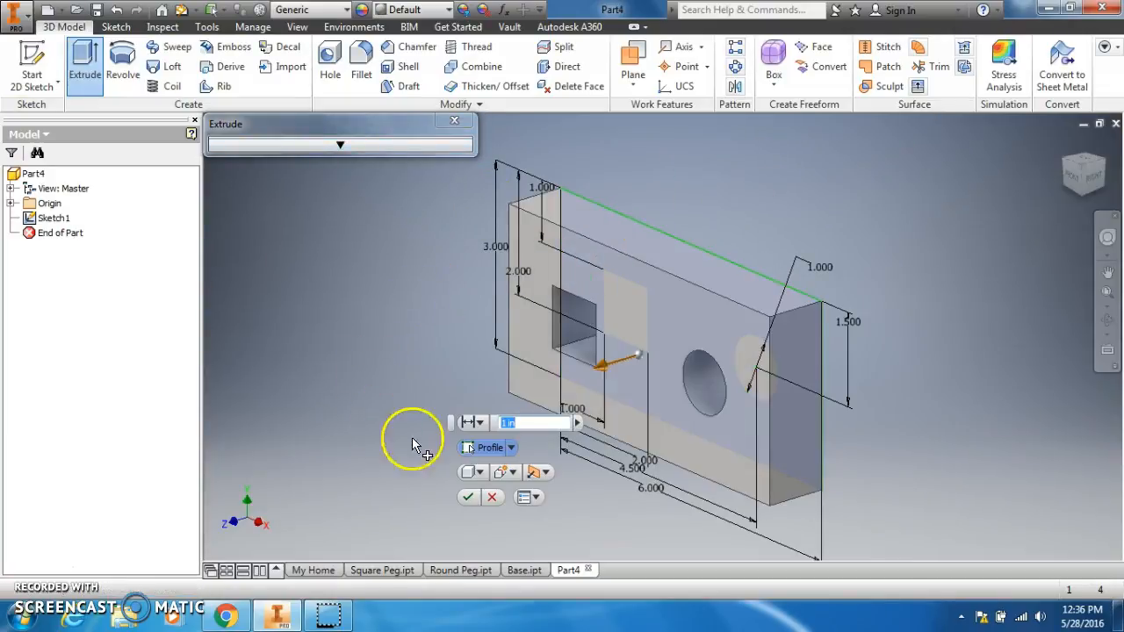
{"action": "left_click", "coordinate": [473, 497]}
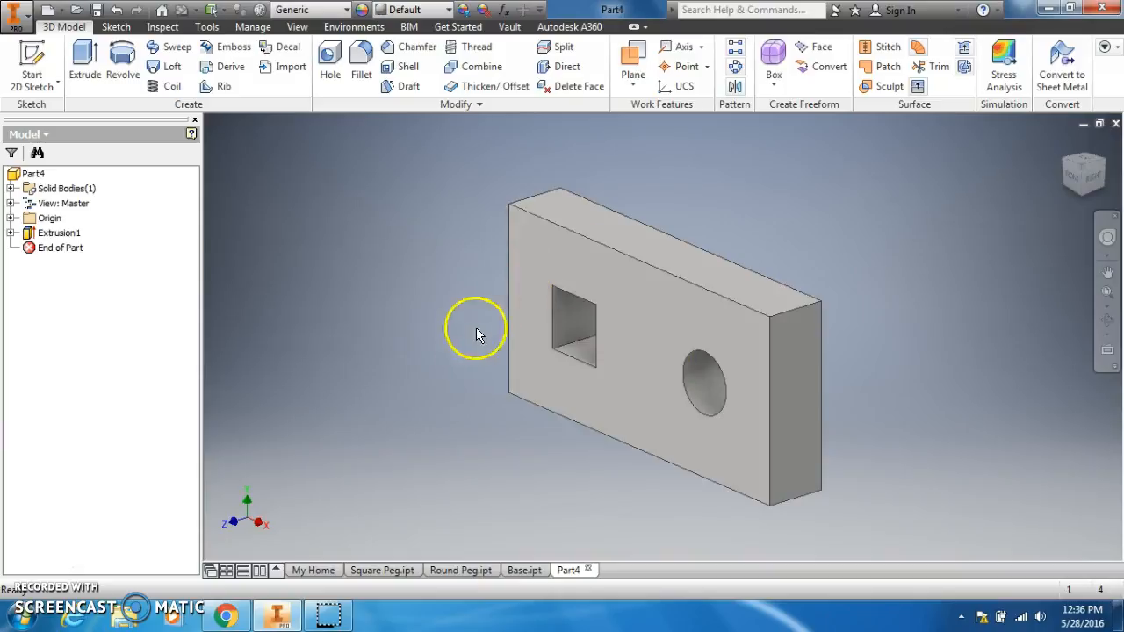
{"action": "double_click", "coordinate": [53, 233]}
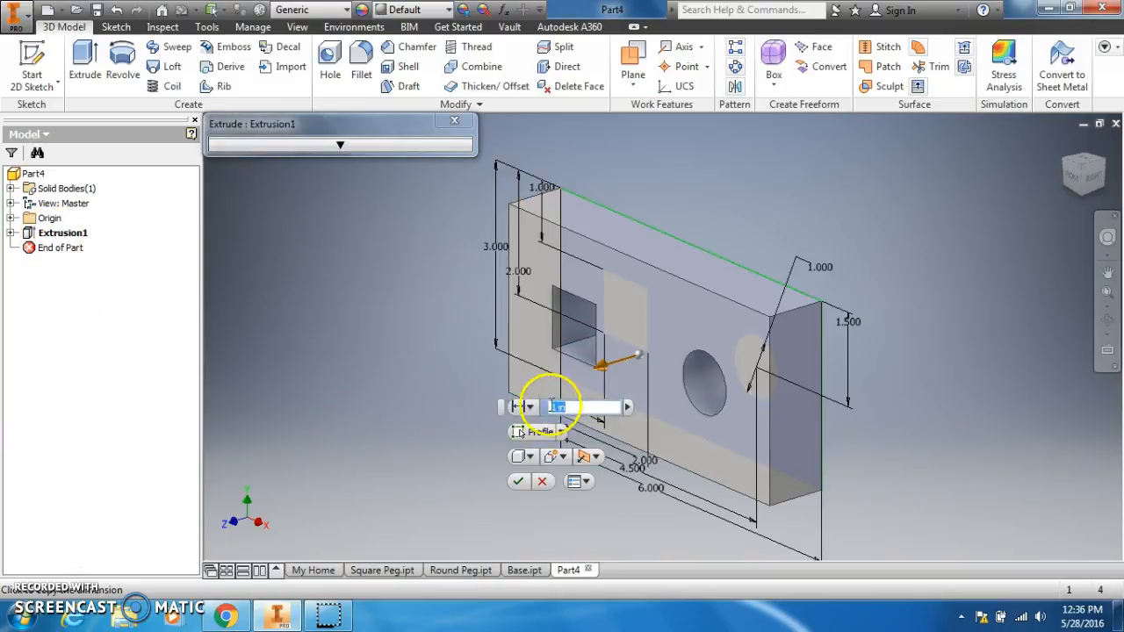
{"action": "left_click", "coordinate": [518, 482]}
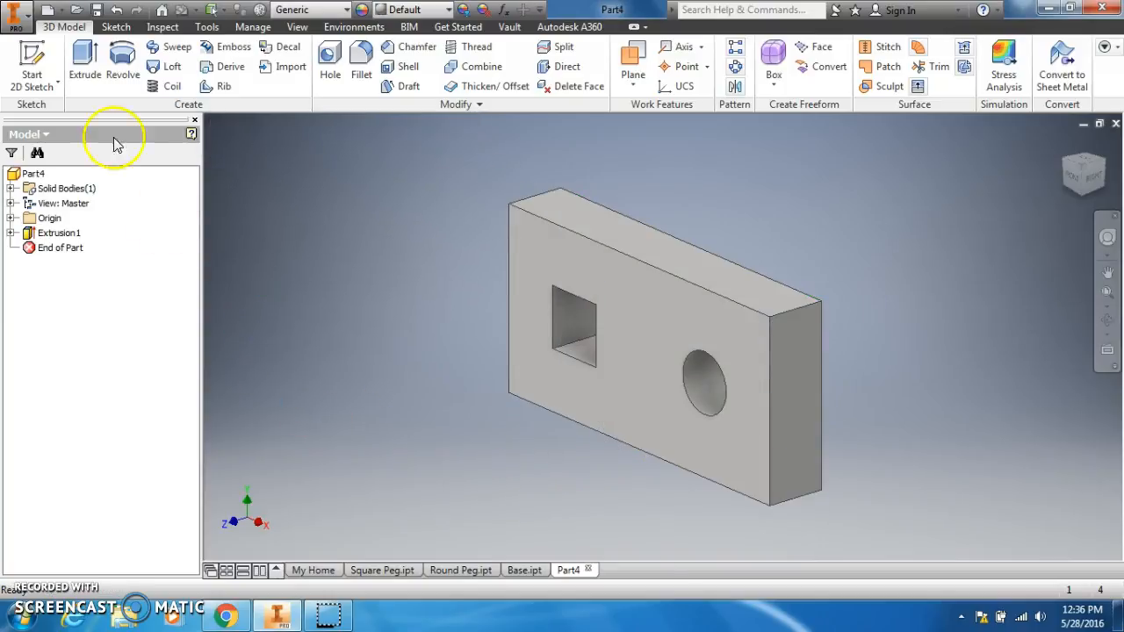
Step: Save the holed board as Back in the Peg Board folder
{"action": "left_click", "coordinate": [97, 10]}
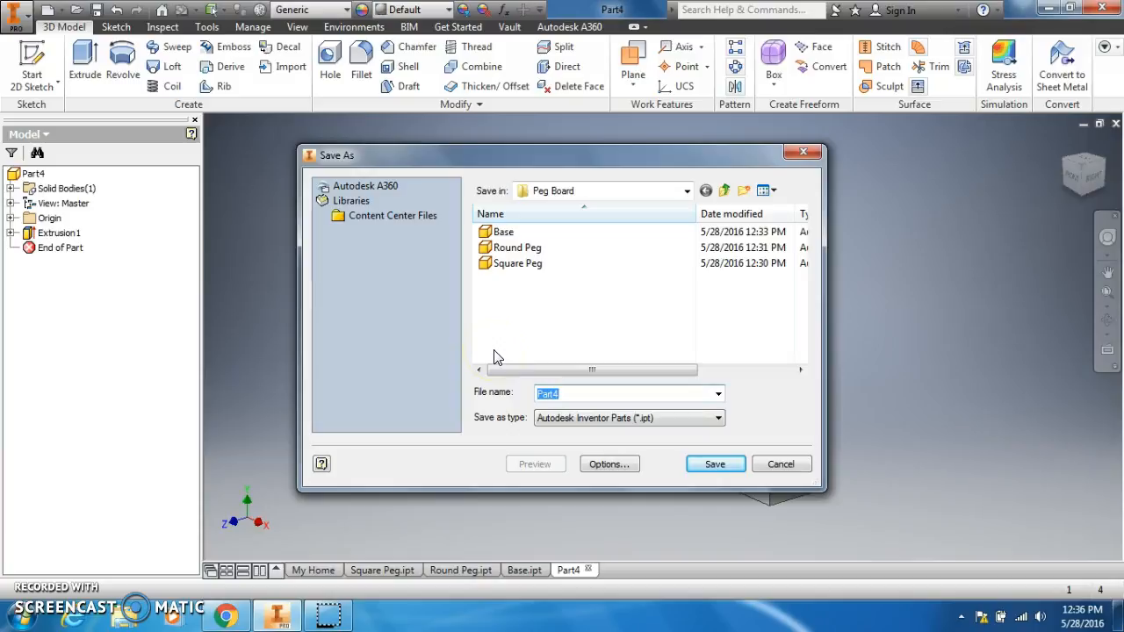
{"action": "type", "text": "Back"}
{"action": "key", "text": "Return"}
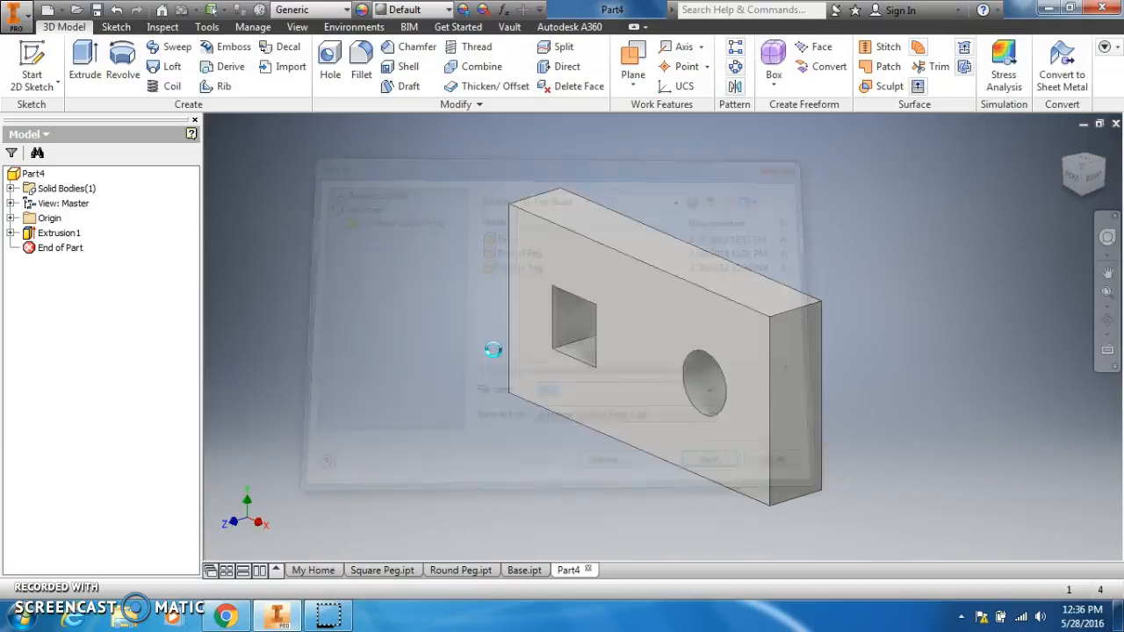